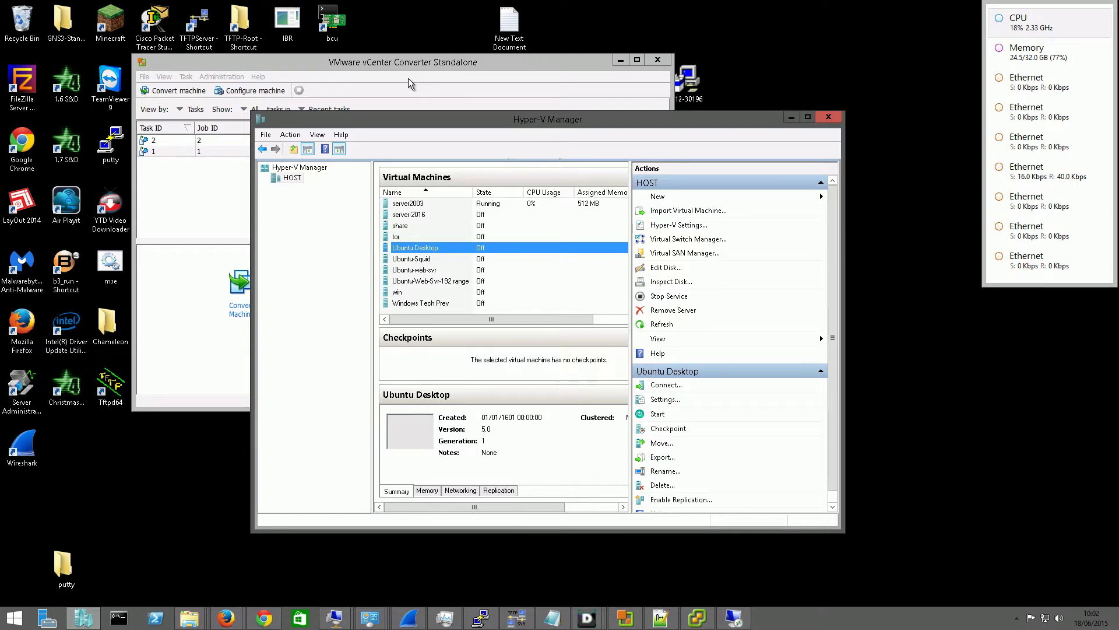
# Check task 2's conversion progress in vCenter Converter, then bring Hyper-V Manager back in front
pyautogui.click(456, 67)
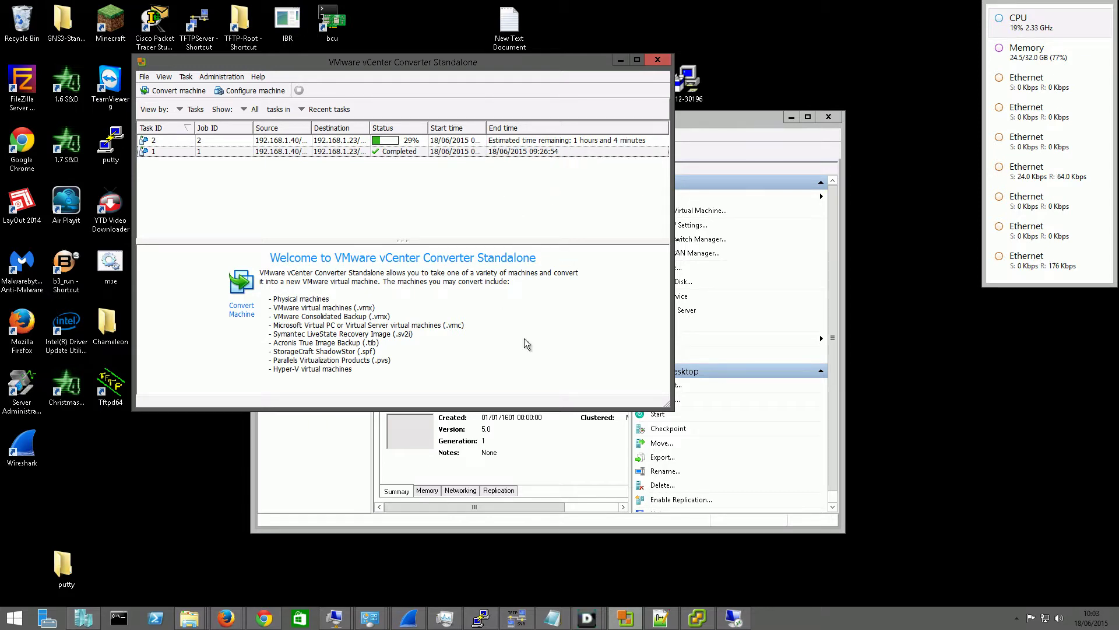
pyautogui.click(704, 127)
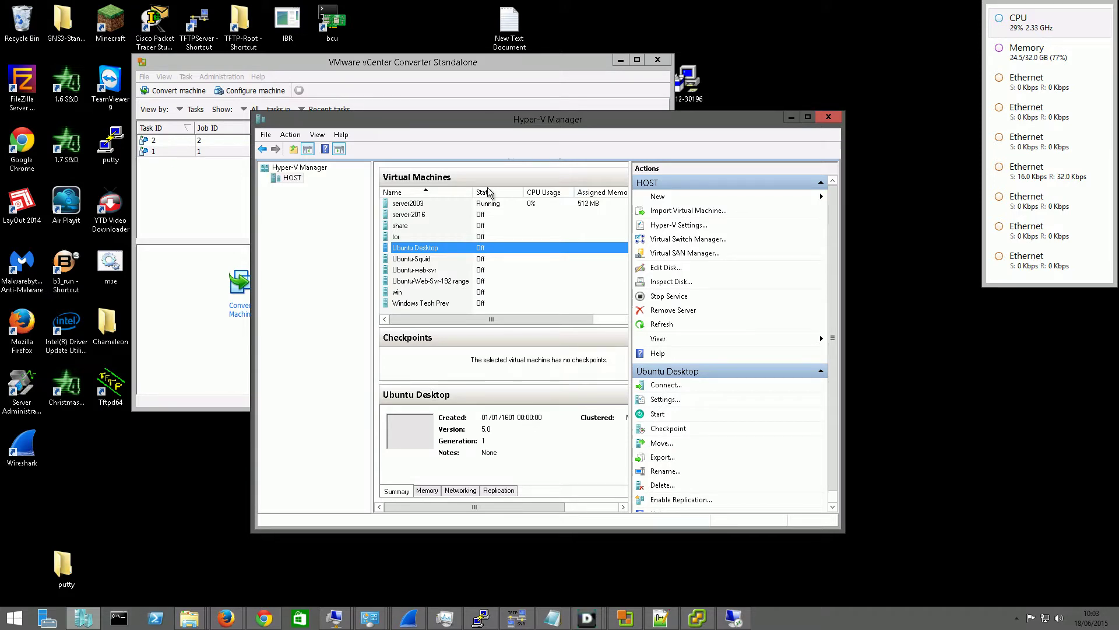
# Shift the Hyper-V Manager window slightly down and to the right
pyautogui.moveTo(695, 122)
pyautogui.mouseDown()
pyautogui.moveTo(724, 135)
pyautogui.moveTo(714, 130)
pyautogui.mouseUp()
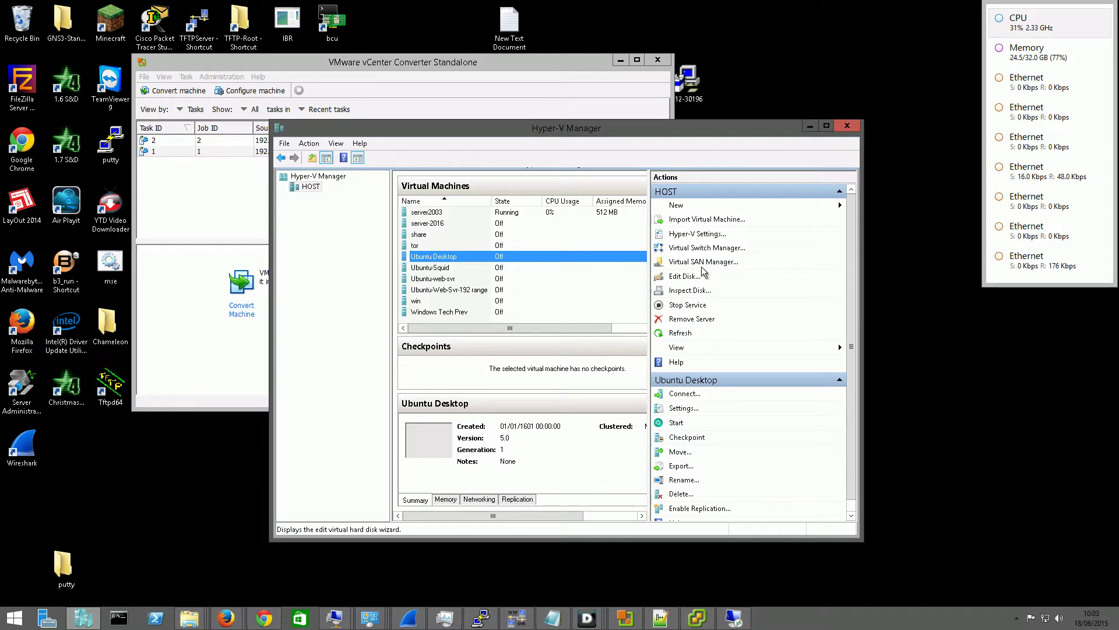
# Launch the Edit Disk wizard and pick Ubuntu Desktop.vhdx from the Virtual hard disks folder
pyautogui.click(684, 276)
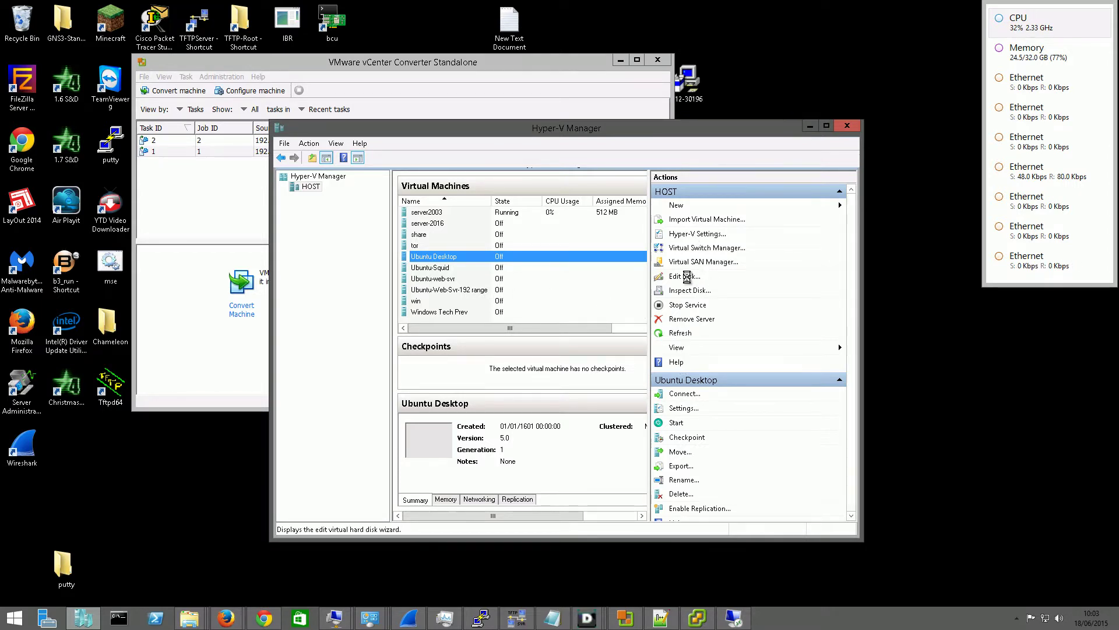
pyautogui.click(652, 440)
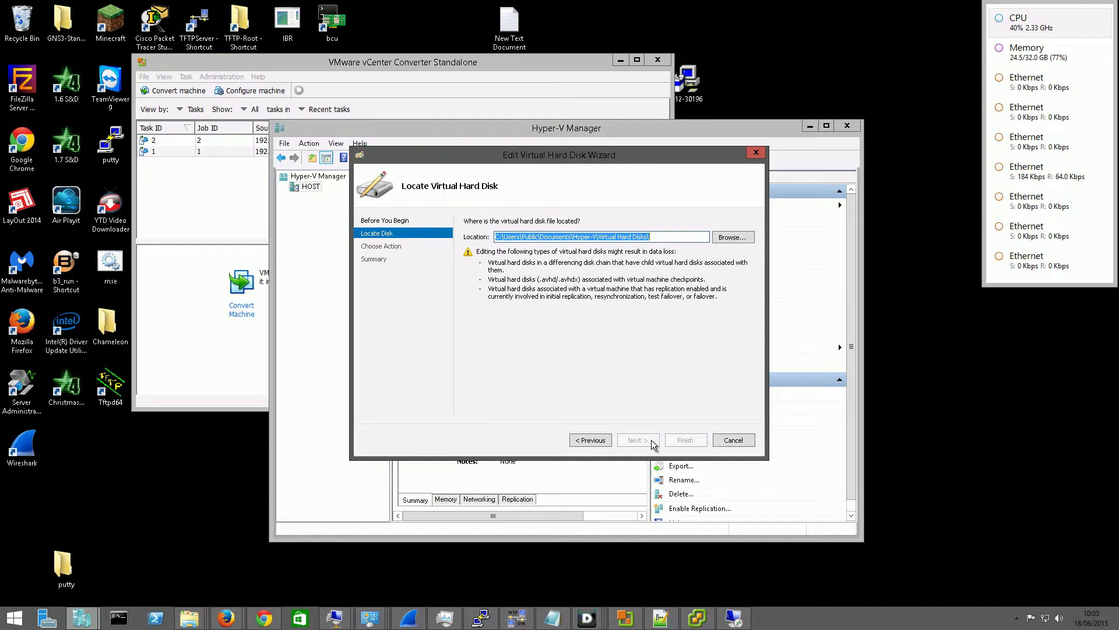
pyautogui.click(717, 239)
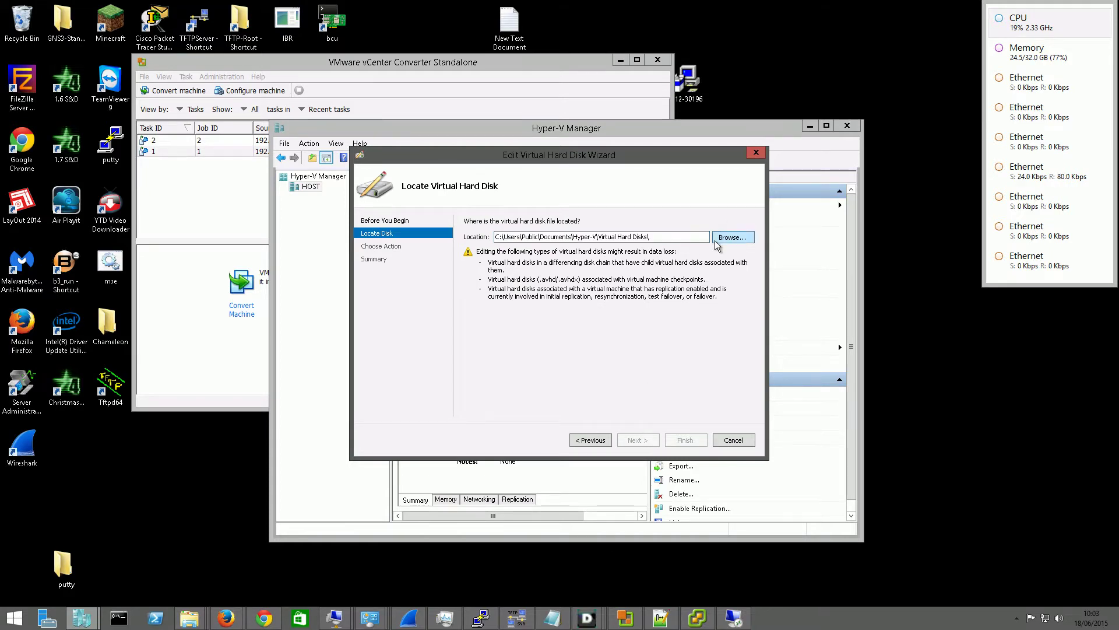
pyautogui.click(666, 351)
pyautogui.scroll(-3, 669, 355)
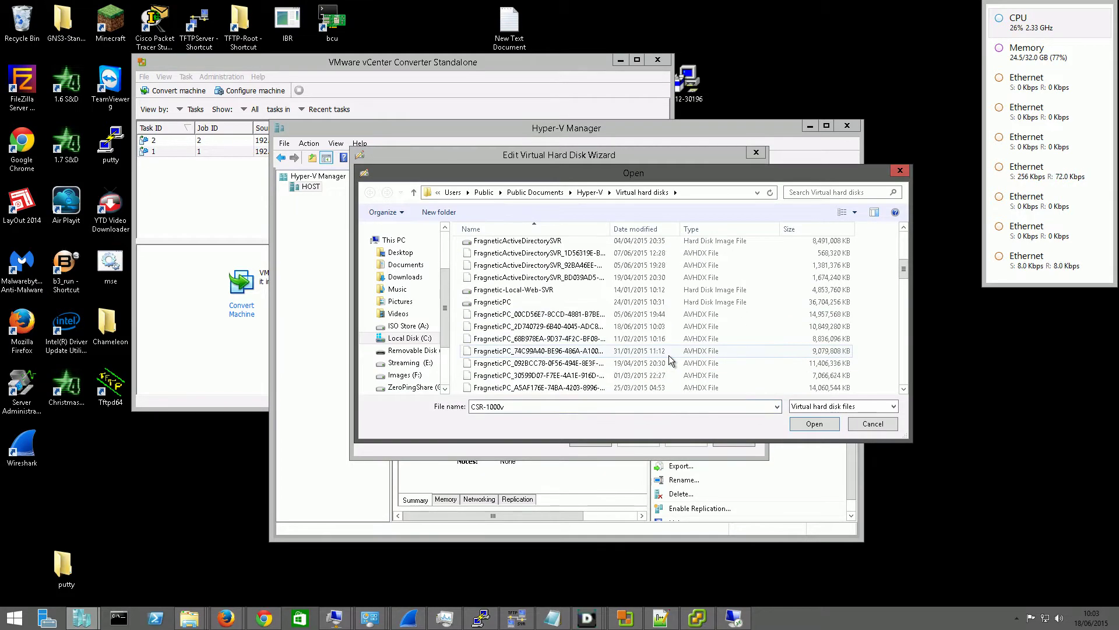
pyautogui.moveTo(586, 170); pyautogui.dragTo(712, 176)
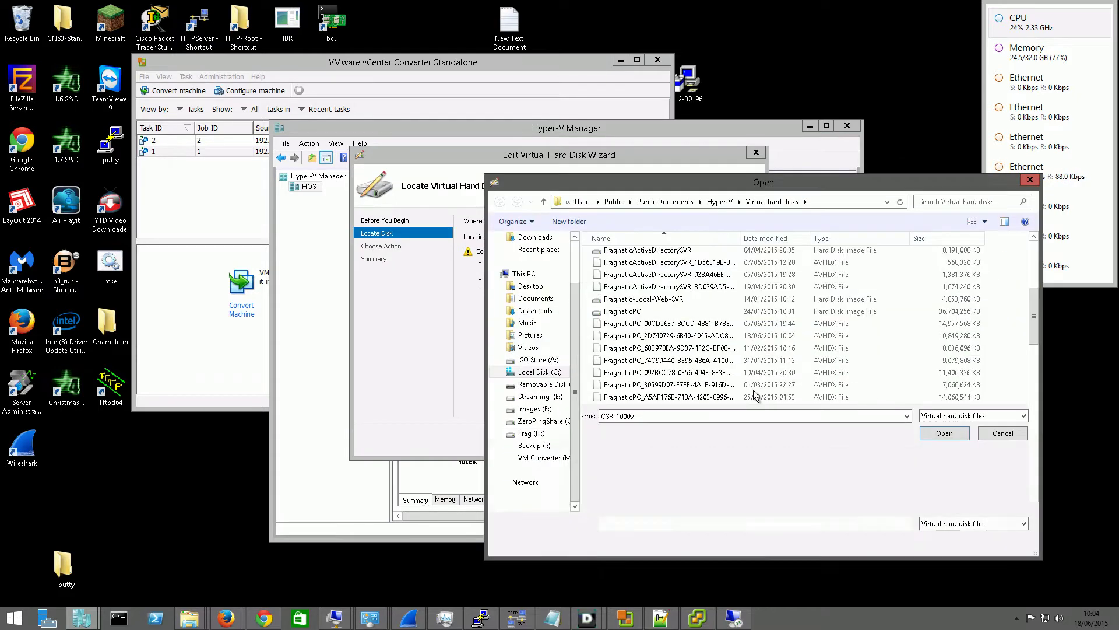
pyautogui.scroll(-10, 720, 394)
pyautogui.scroll(-5, 687, 380)
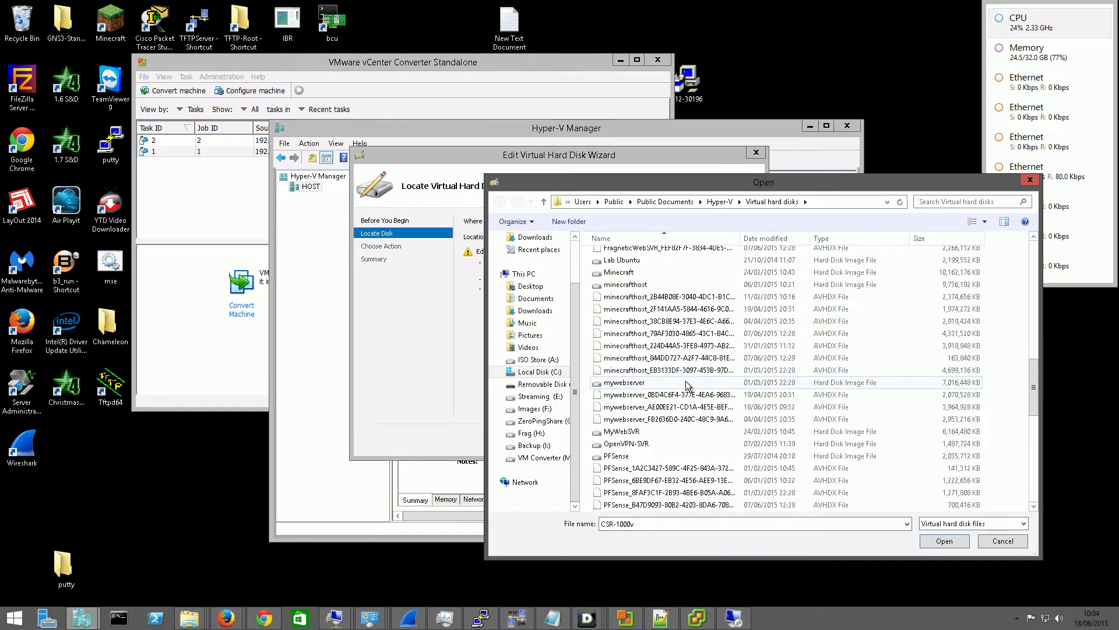
pyautogui.scroll(-5, 690, 398)
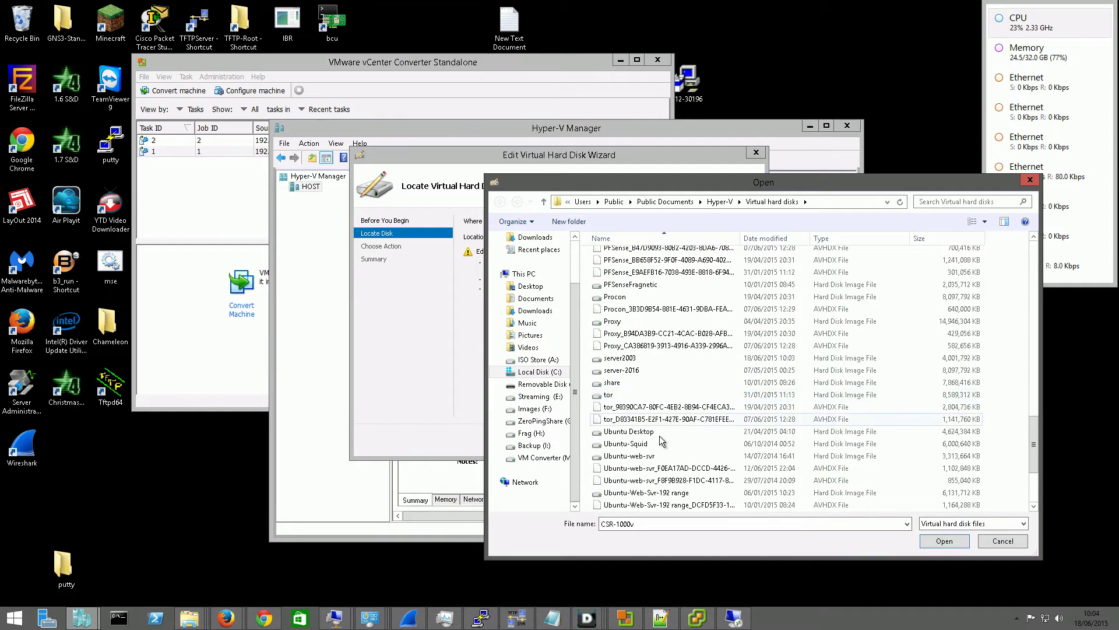
pyautogui.click(656, 433)
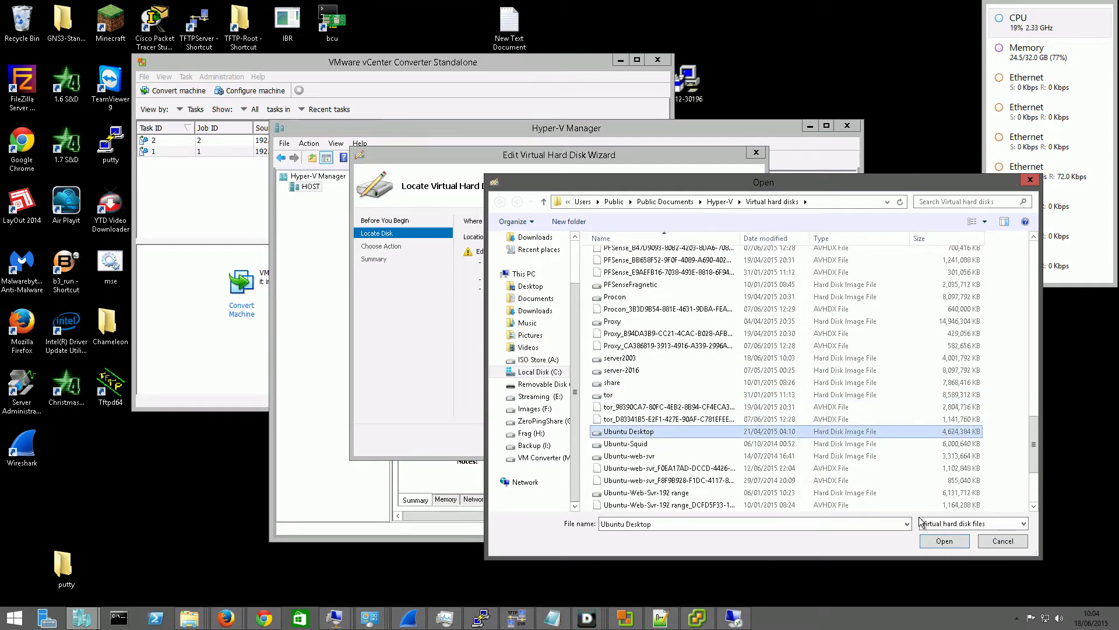
pyautogui.click(944, 540)
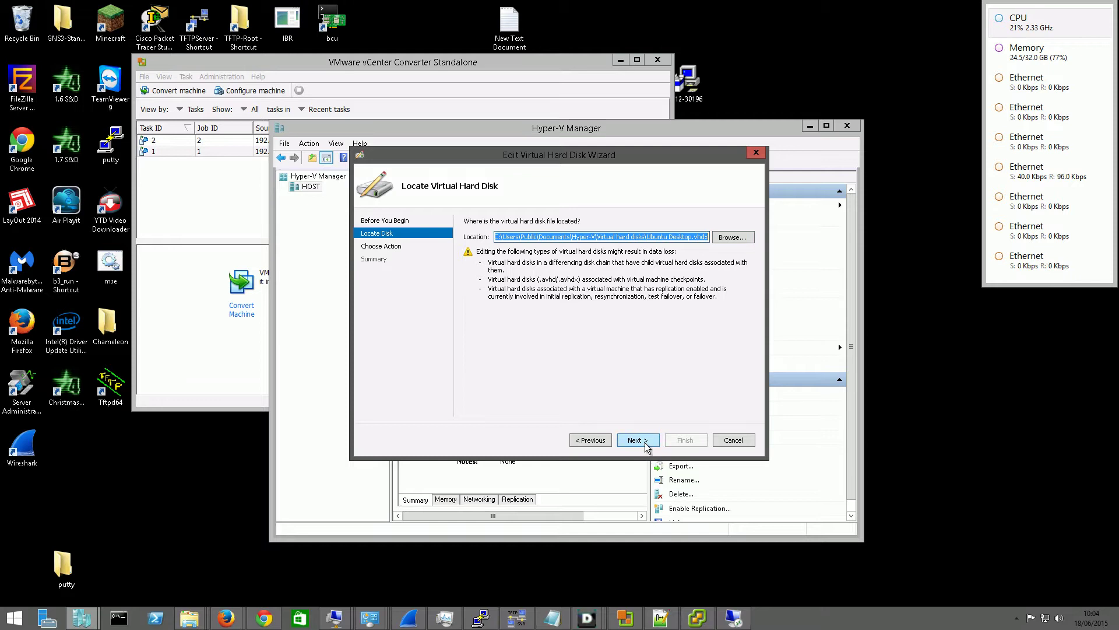
# Choose to convert the disk into a fixed-size VHD
pyautogui.click(640, 440)
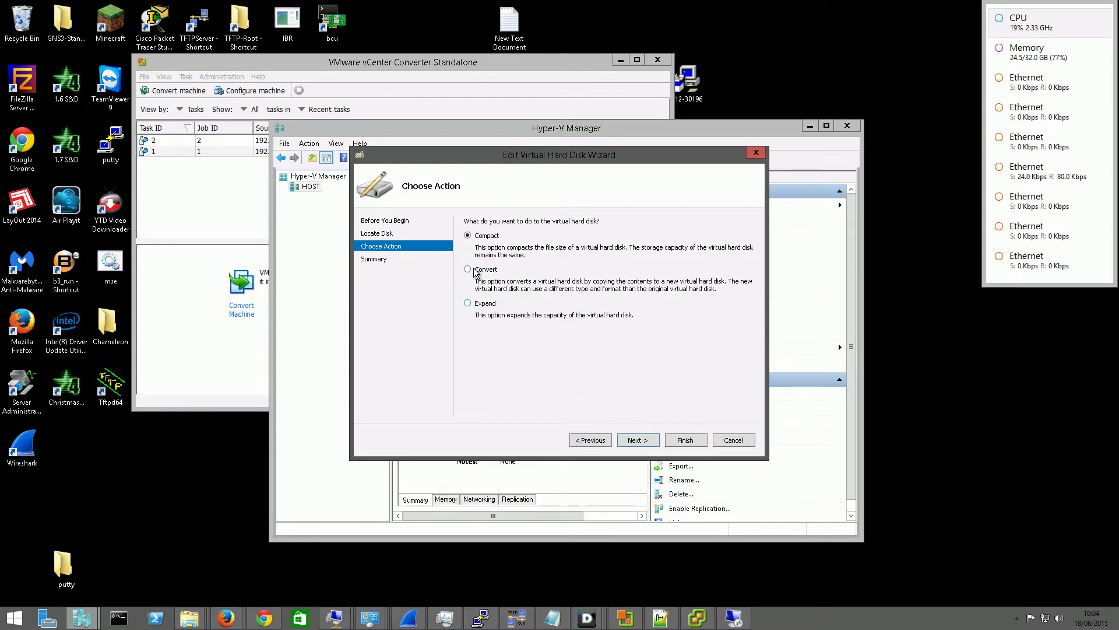
pyautogui.click(473, 270)
pyautogui.click(621, 440)
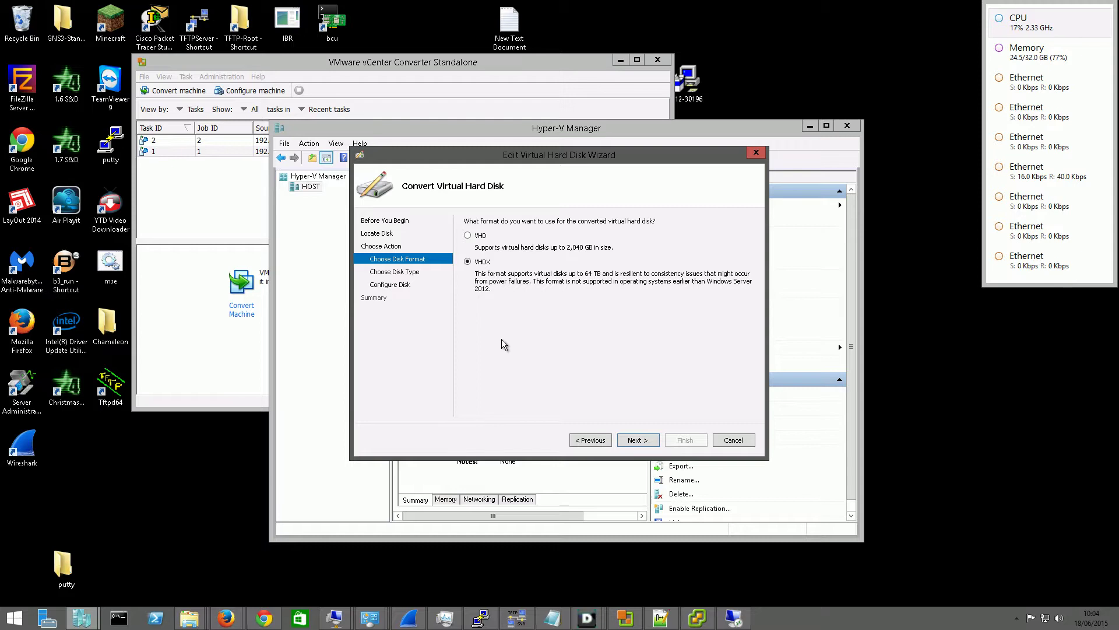
pyautogui.click(483, 238)
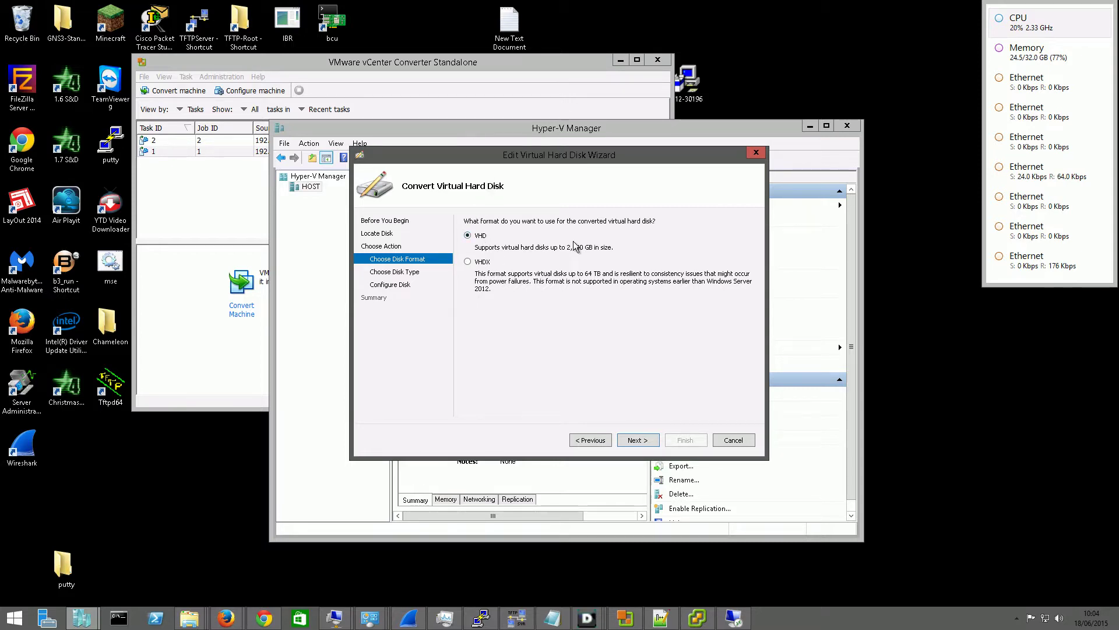
pyautogui.click(649, 445)
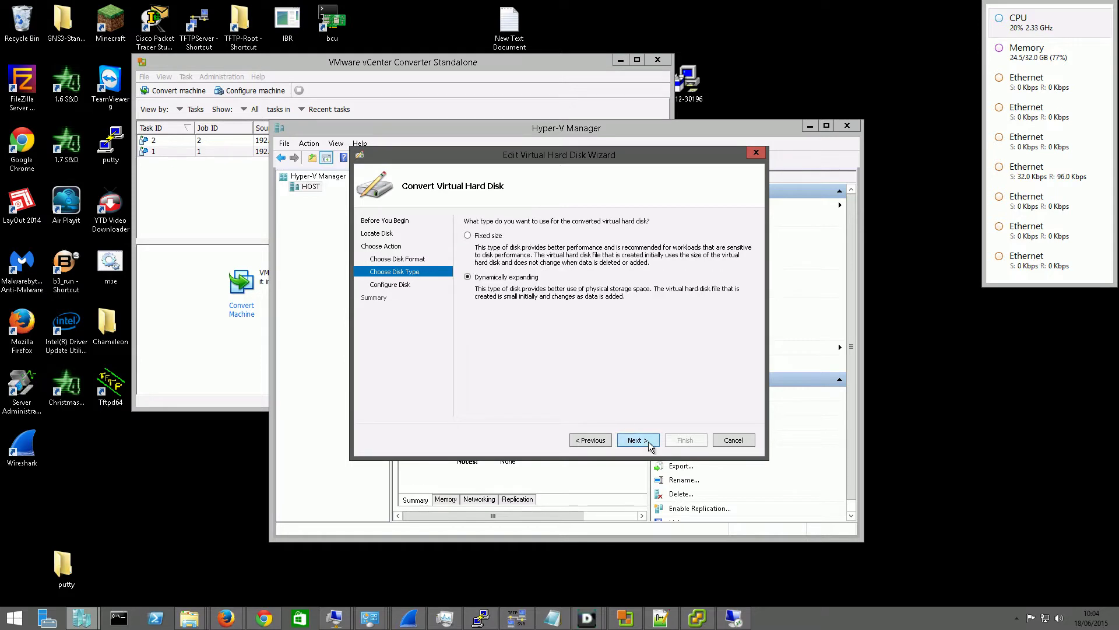
pyautogui.click(478, 238)
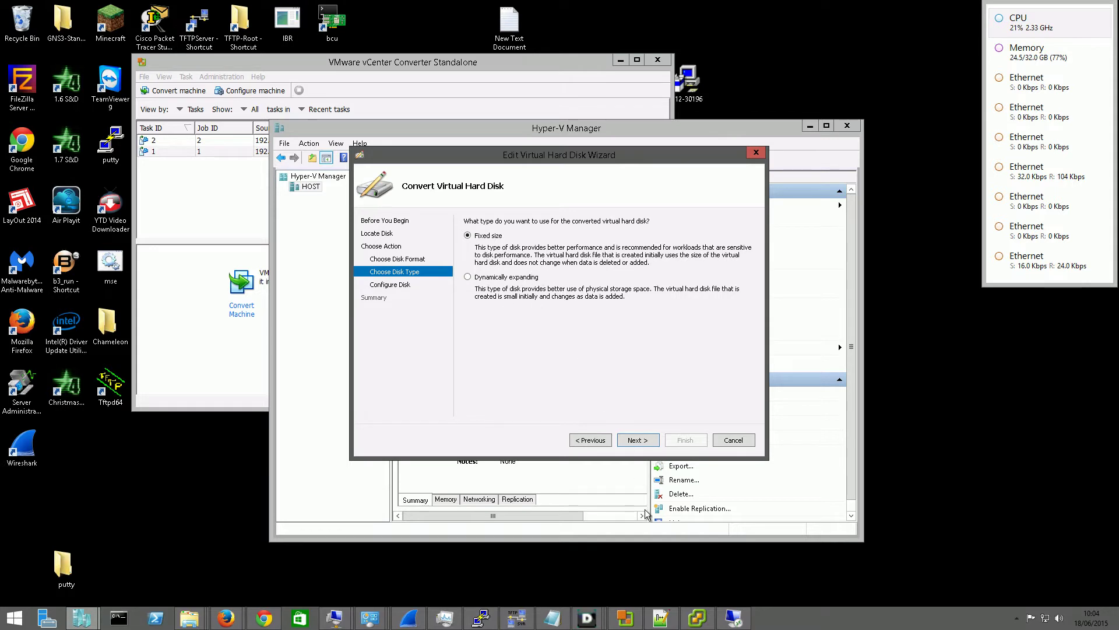
pyautogui.click(635, 445)
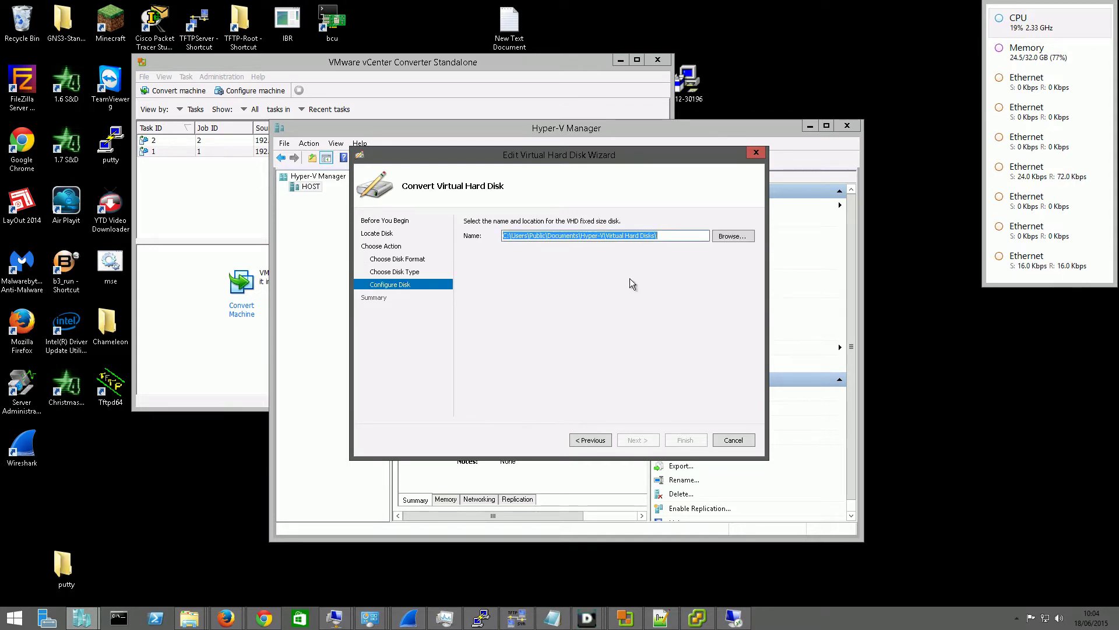
# Save the converted disk as M:\UbuntuDesktop.vhd and advance to the summary
pyautogui.click(695, 236)
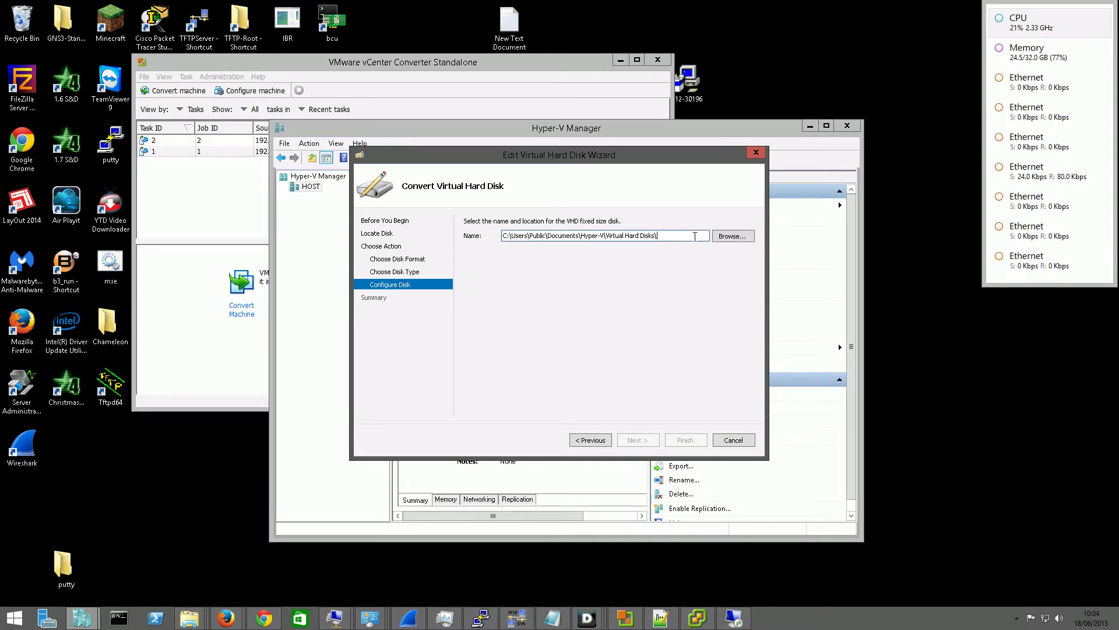
pyautogui.click(726, 239)
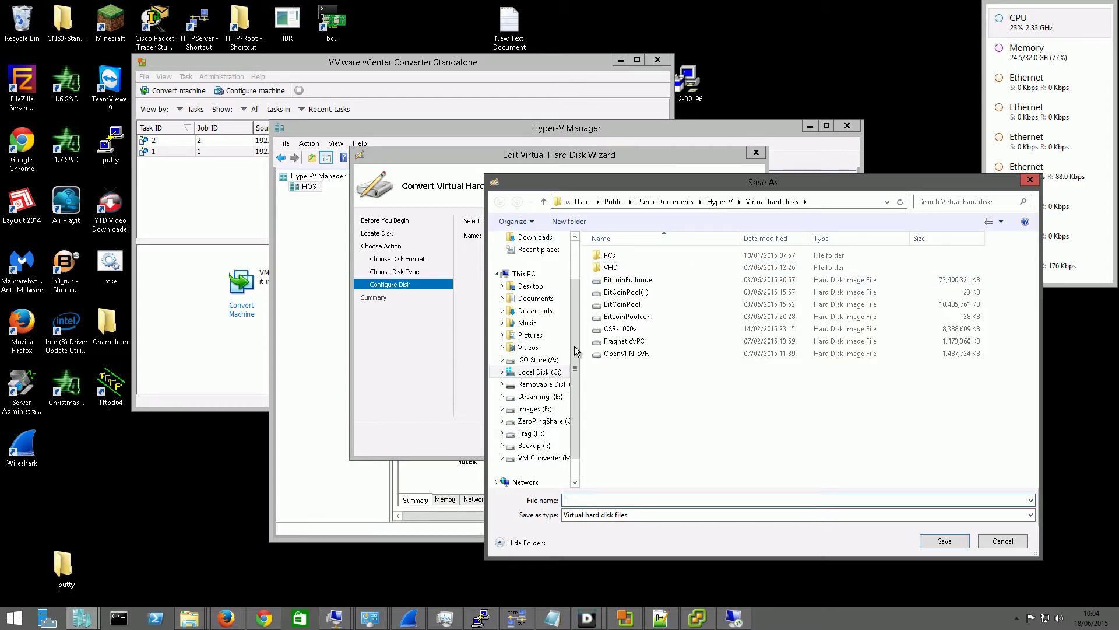
pyautogui.scroll(-1, 557, 402)
pyautogui.click(546, 435)
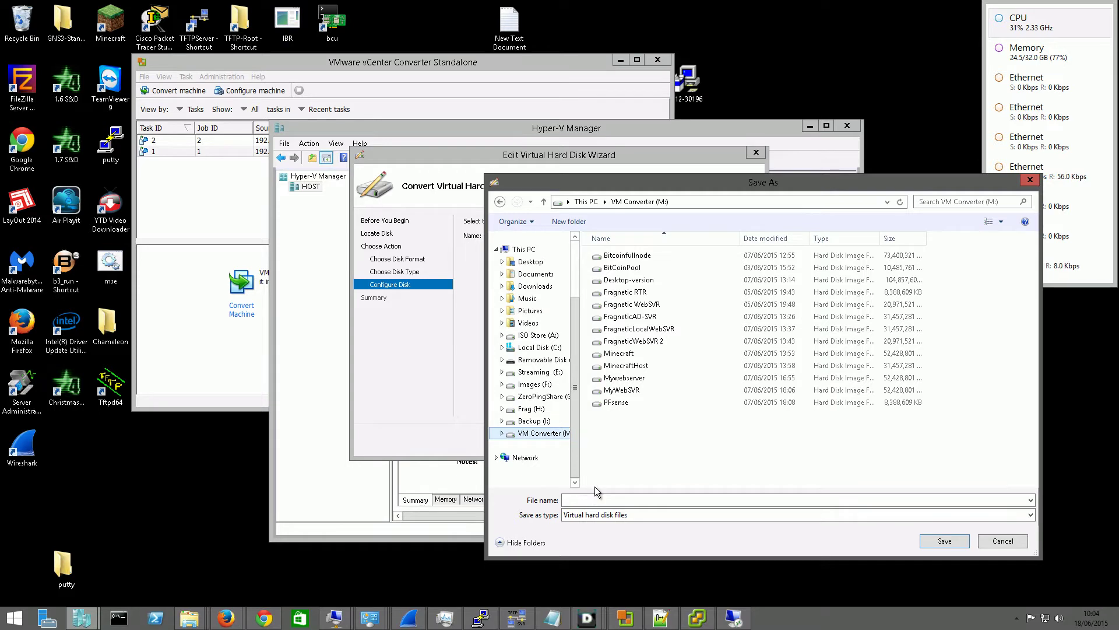
pyautogui.click(625, 499)
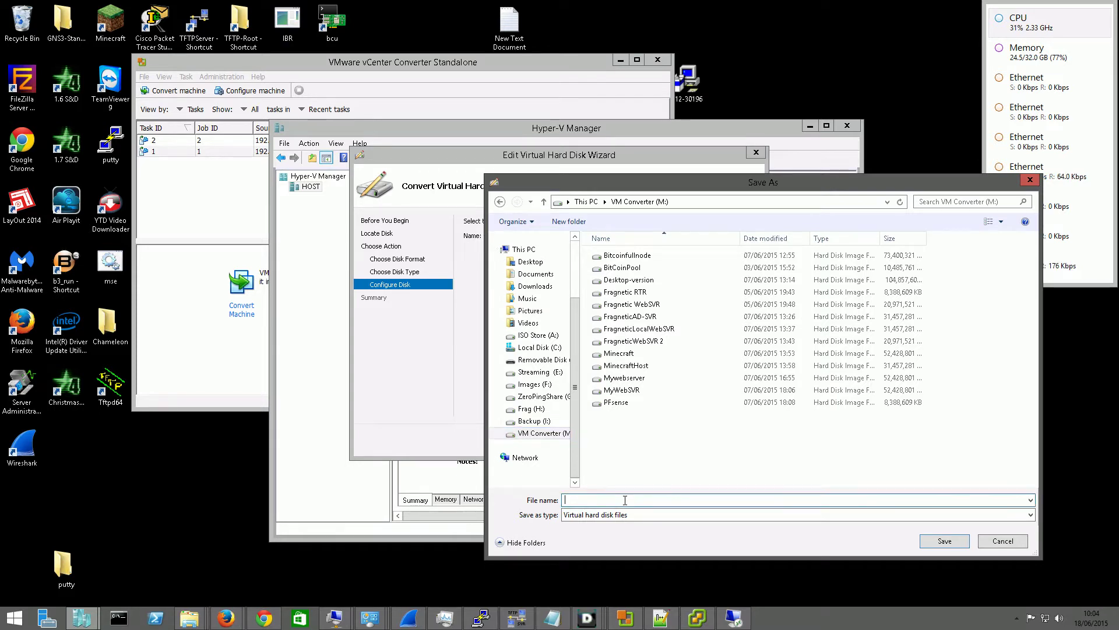
pyautogui.write('UbuntuDesktop')
pyautogui.click(931, 546)
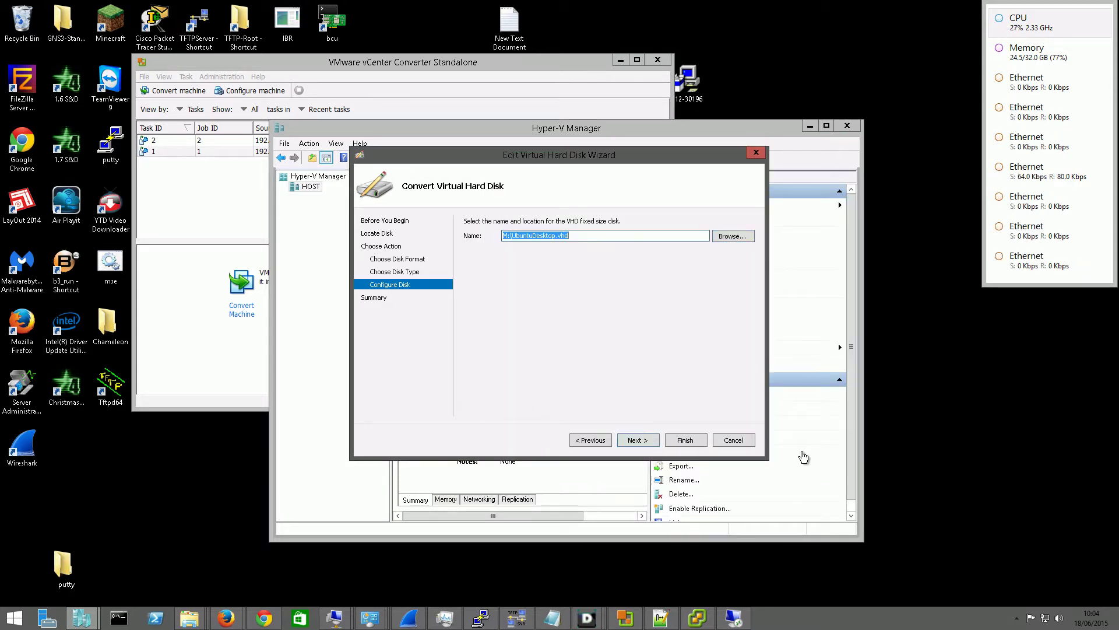
pyautogui.click(644, 441)
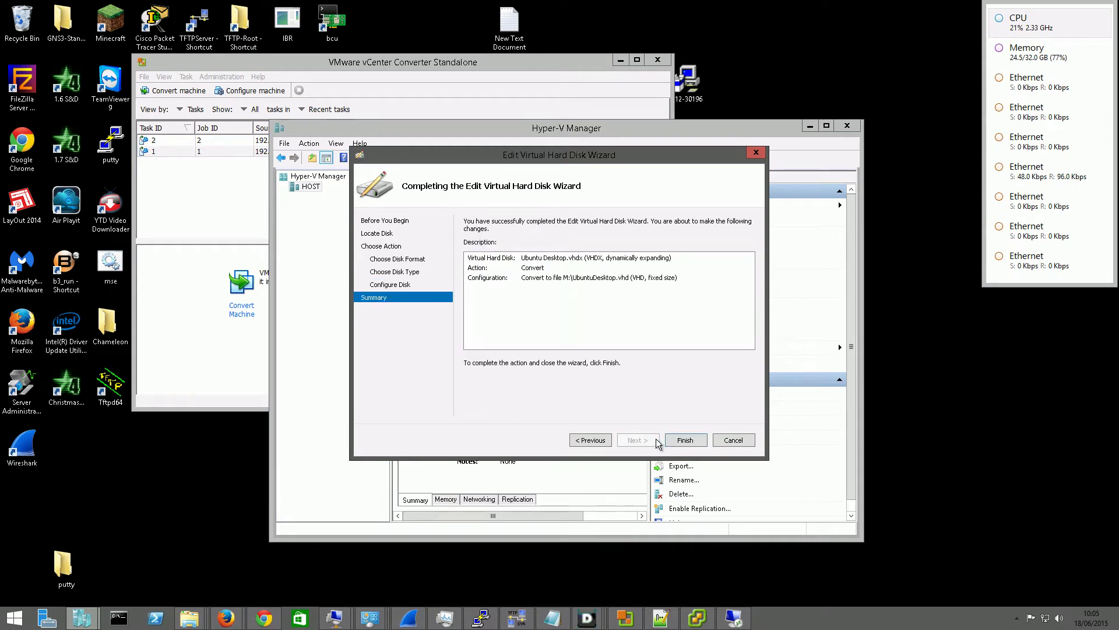
# Finish the wizard to start the conversion, then switch to the 192.168.1.21 remote desktop
pyautogui.click(685, 439)
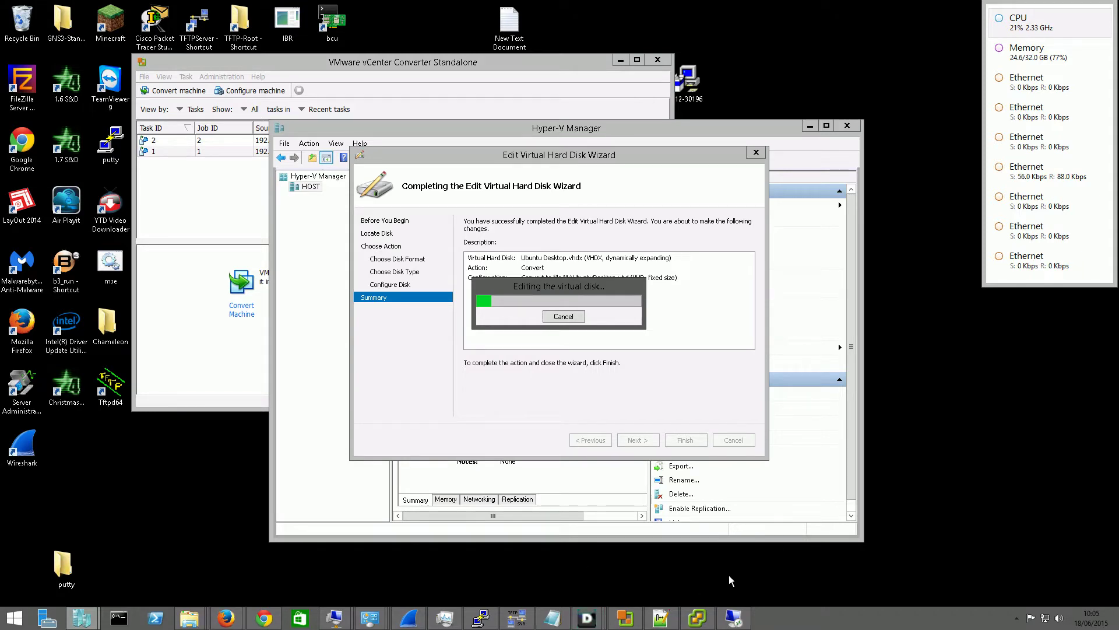
pyautogui.click(734, 618)
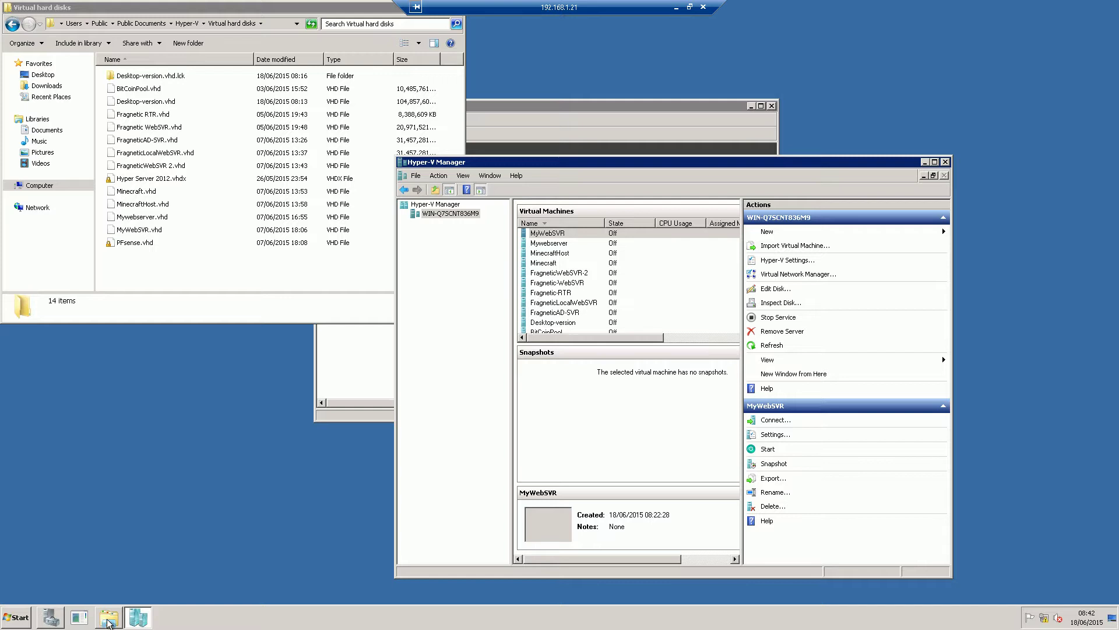
# Enable Advanced Sharing on the Virtual hard disks folder inside Hyper-V
pyautogui.click(107, 622)
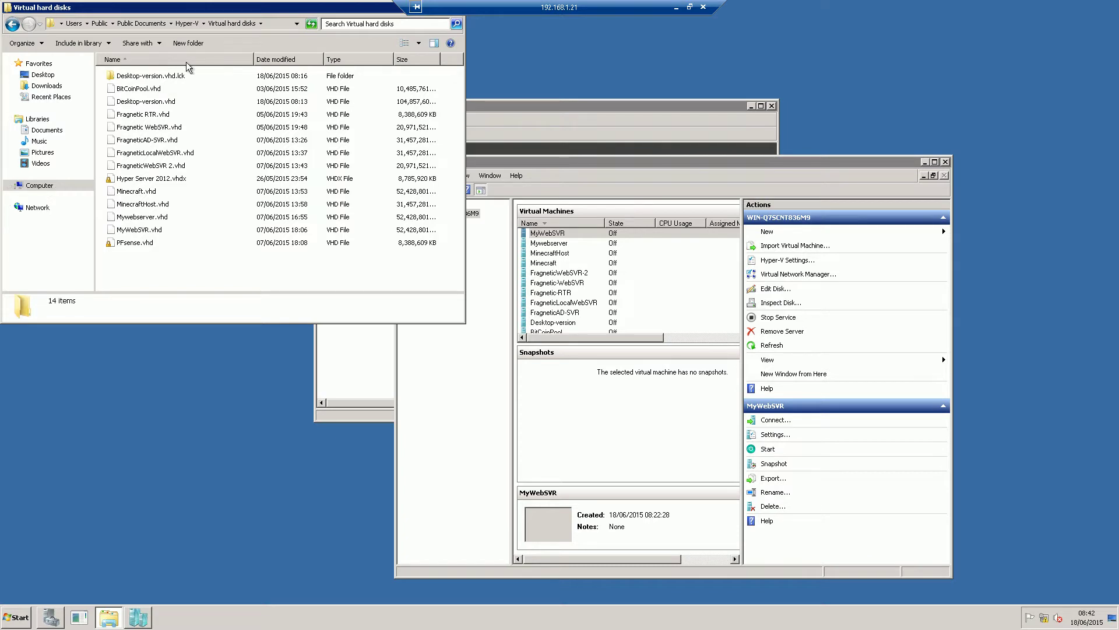
pyautogui.hotkey('alt', 'Up')
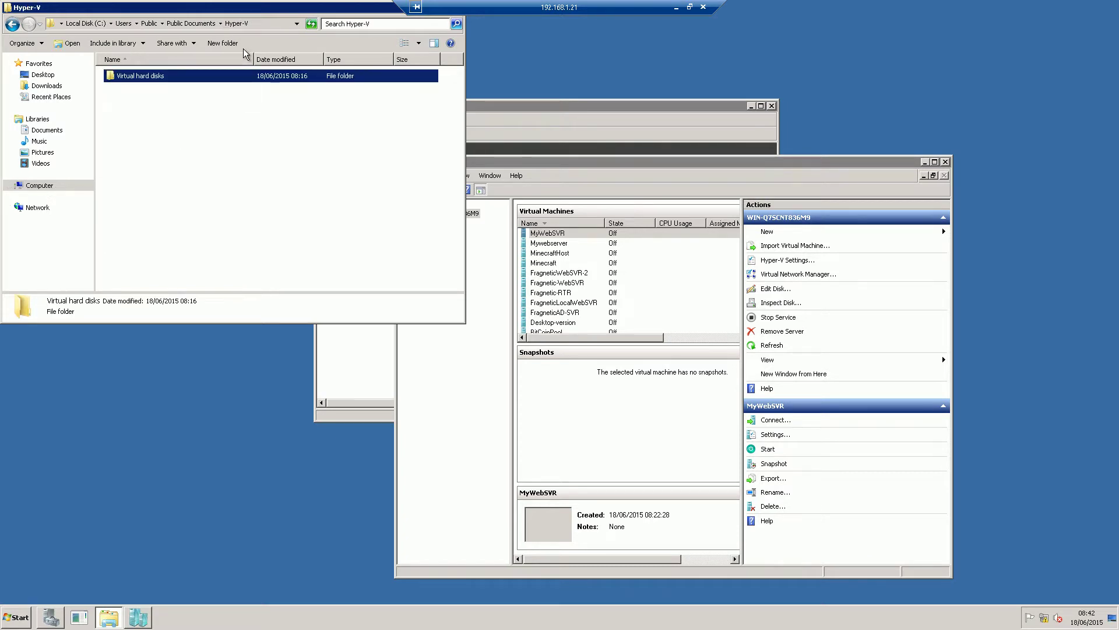
pyautogui.rightClick(164, 77)
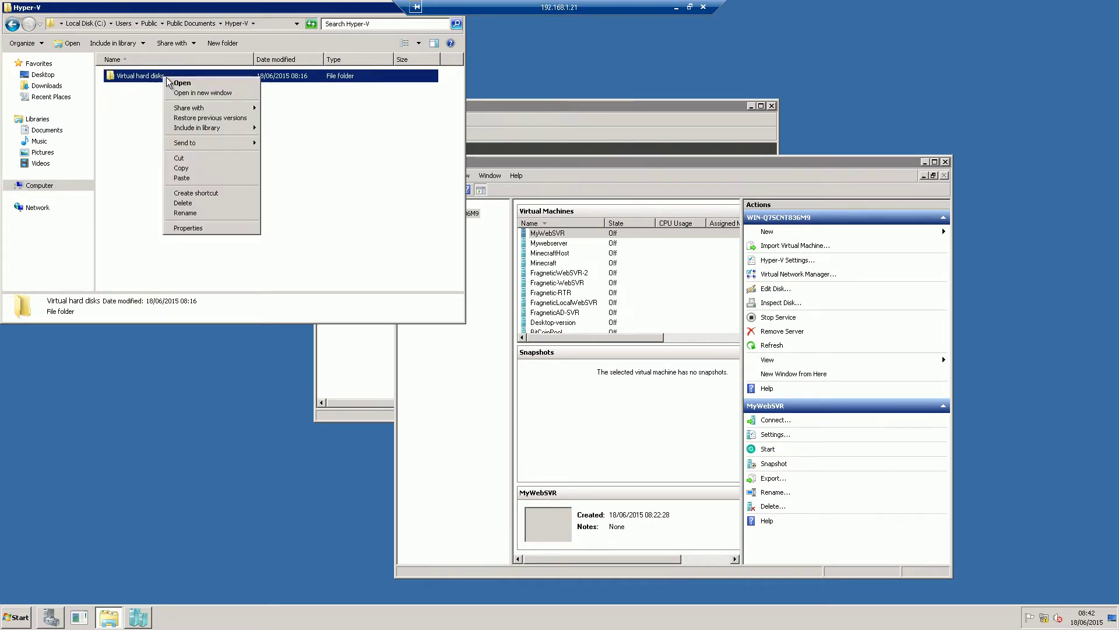
pyautogui.click(187, 228)
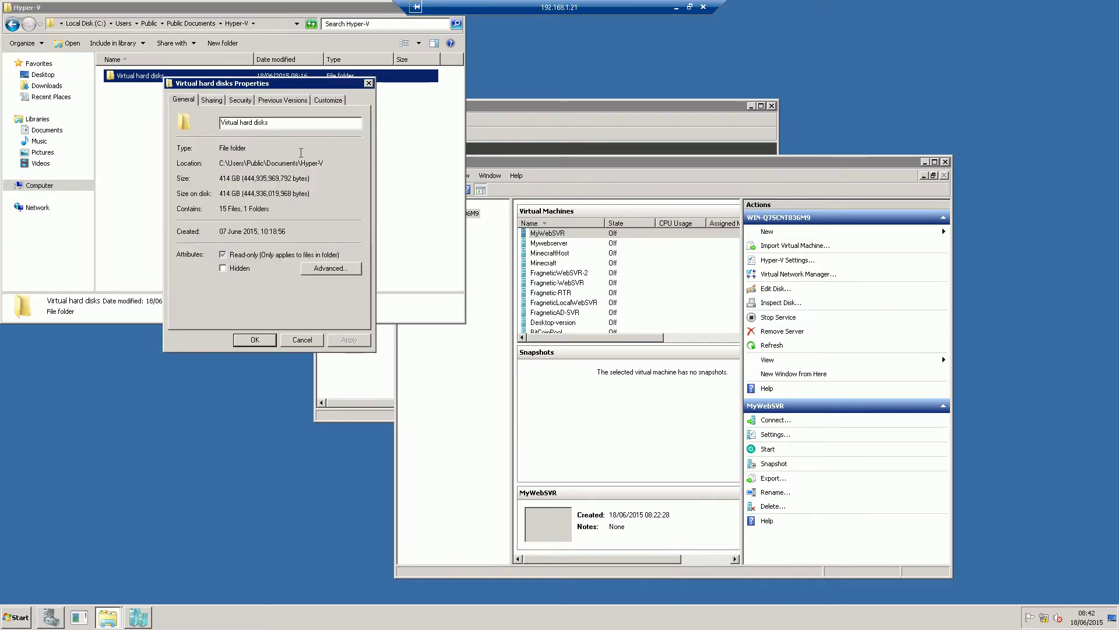
pyautogui.click(214, 101)
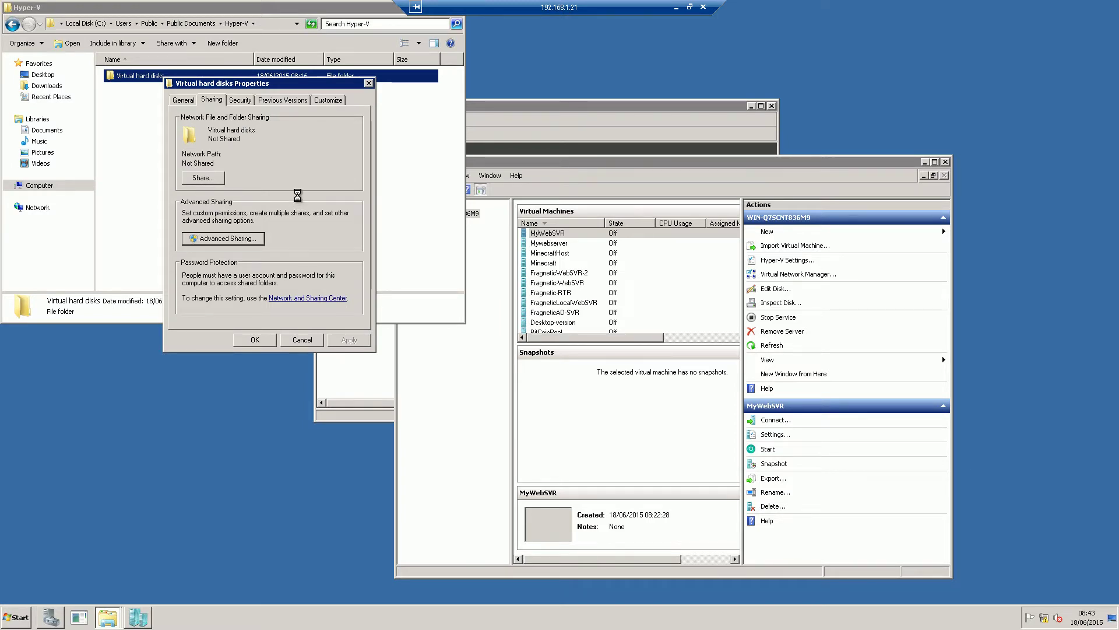
pyautogui.click(223, 238)
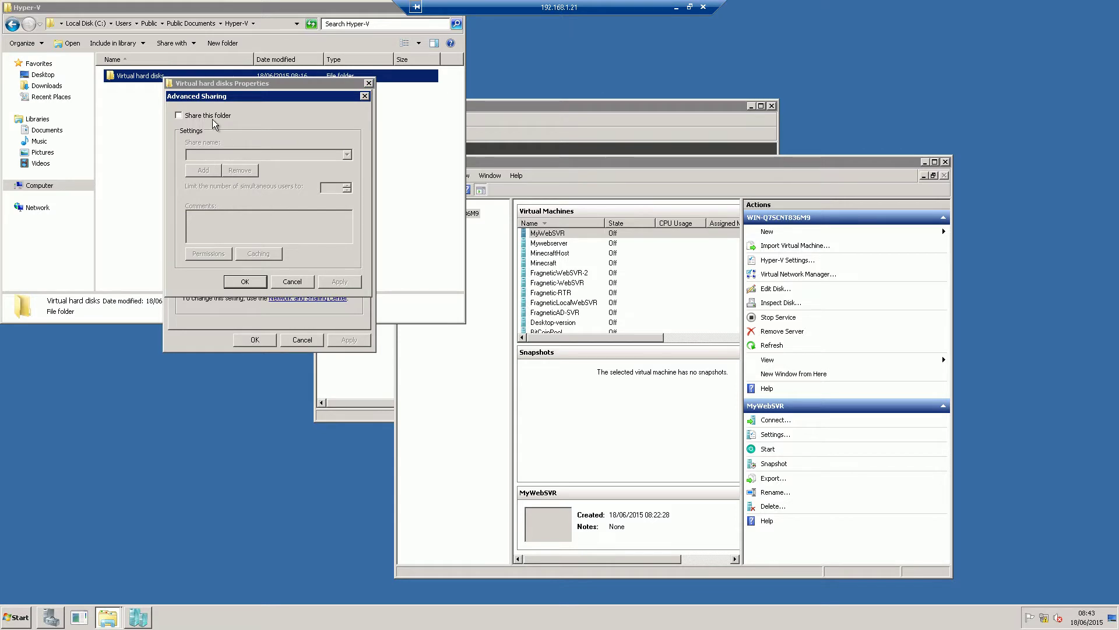
pyautogui.click(179, 115)
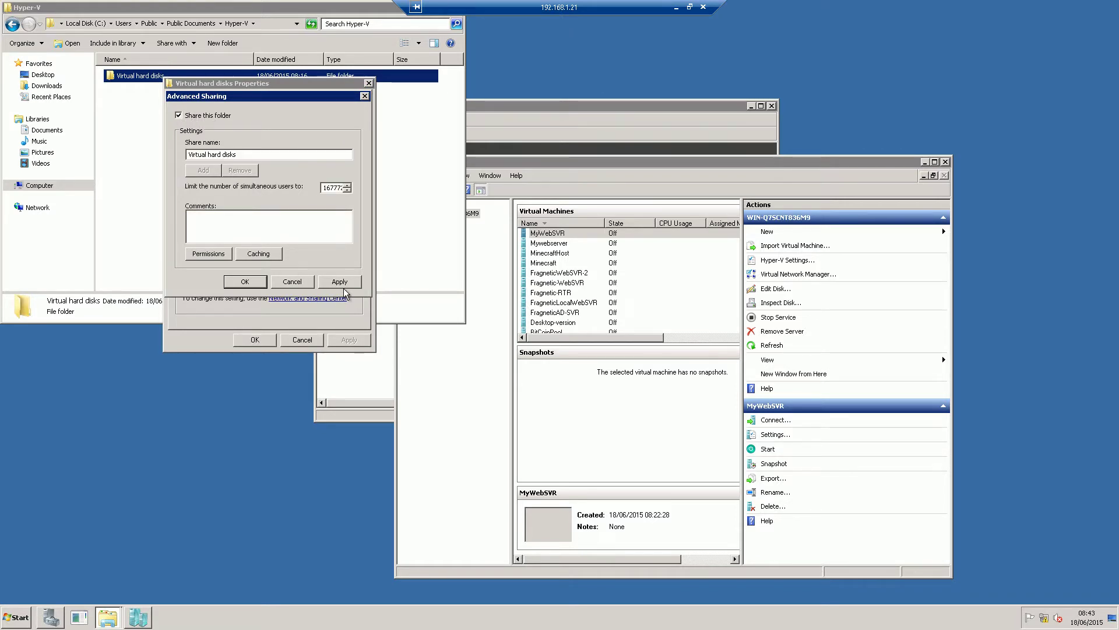
# Give Everyone Full Control and Change share permissions, then apply and close all dialogs
pyautogui.click(210, 252)
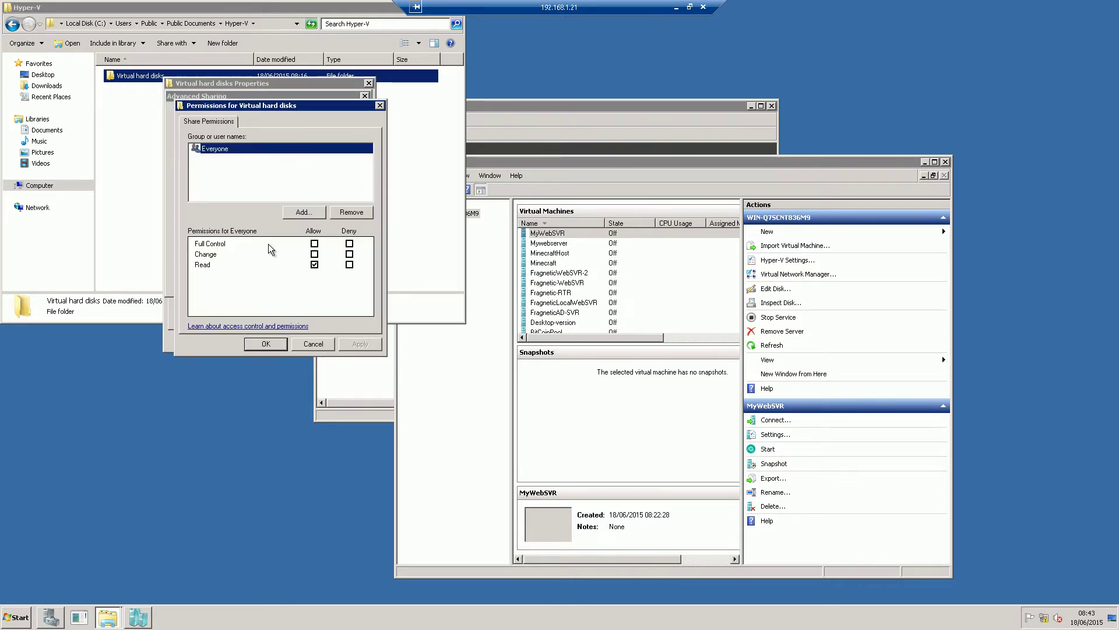
pyautogui.click(314, 243)
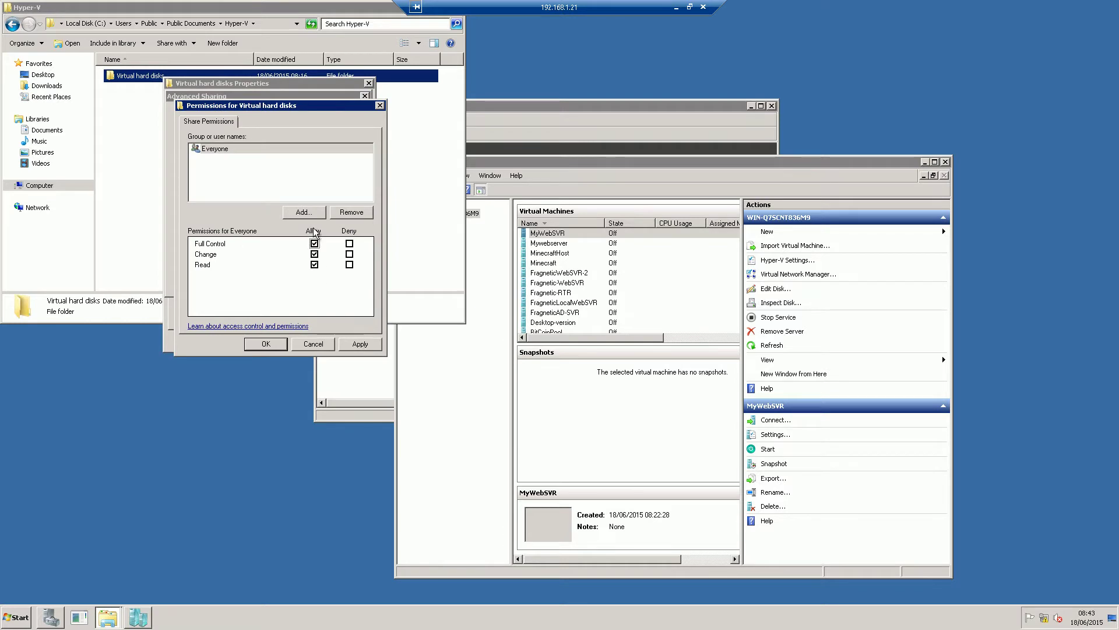
pyautogui.click(360, 344)
pyautogui.click(266, 344)
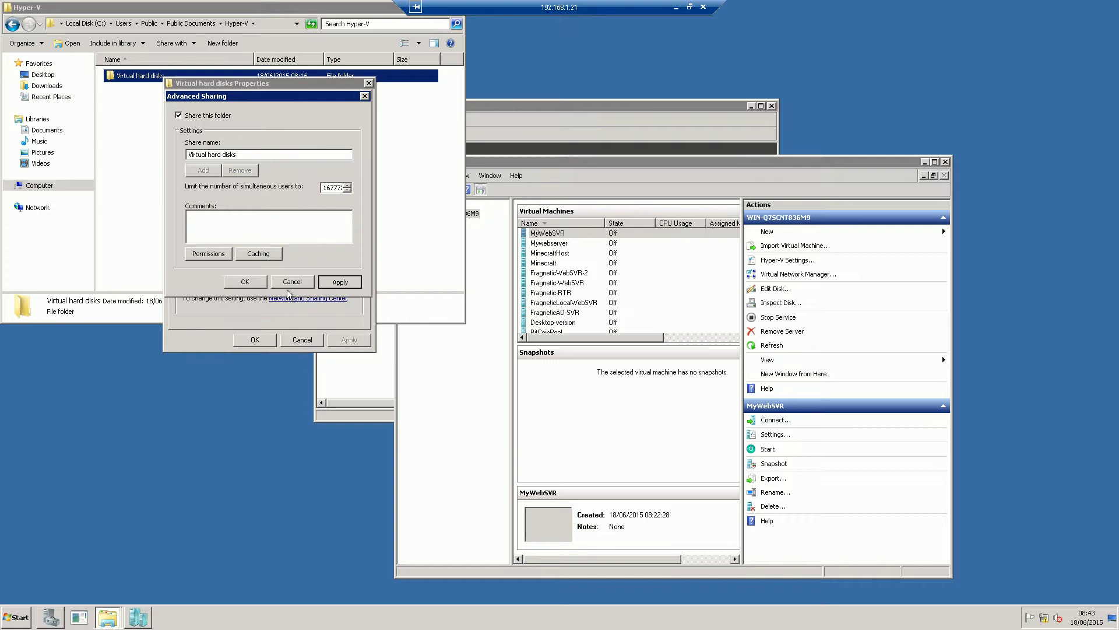
pyautogui.click(256, 284)
pyautogui.click(256, 340)
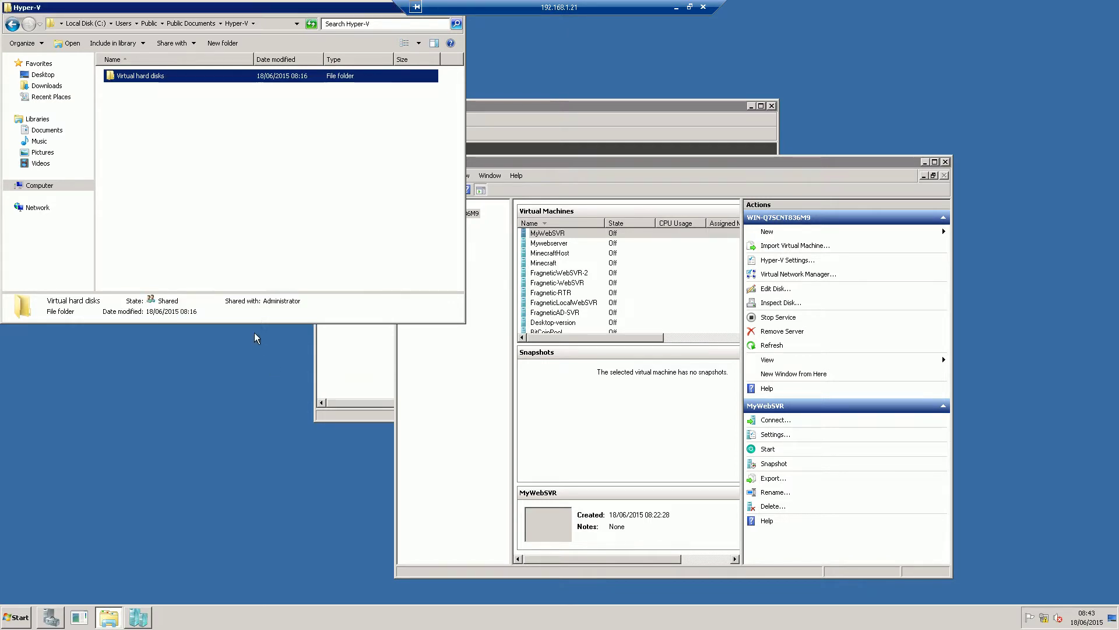
# On the local PC, open This PC and start the Add a network location wizard
pyautogui.click(676, 9)
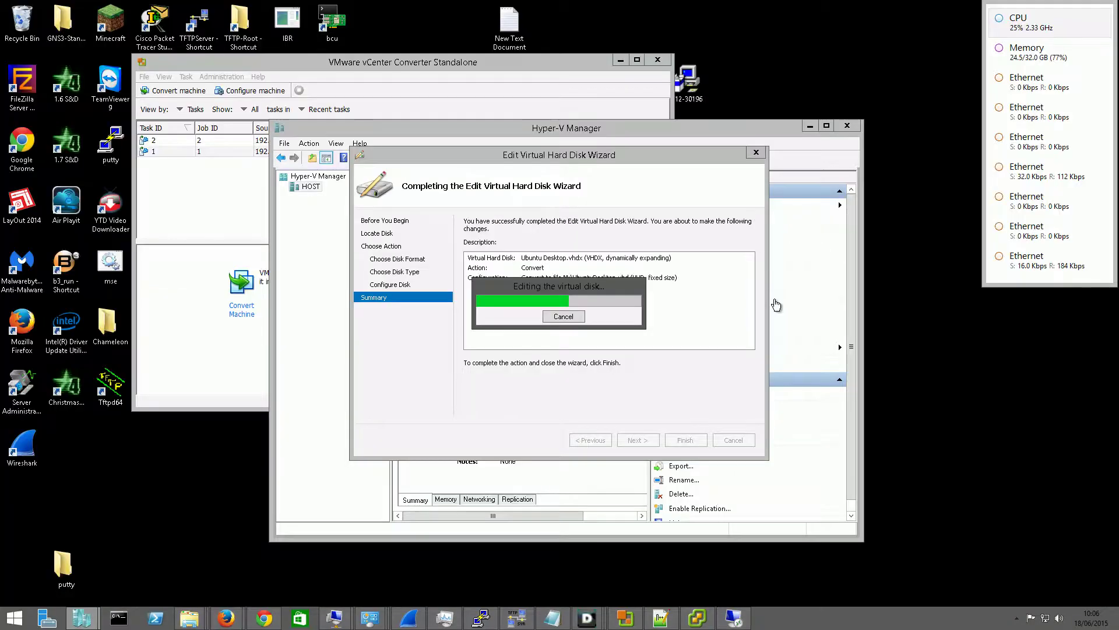
pyautogui.rightClick(189, 618)
pyautogui.click(151, 567)
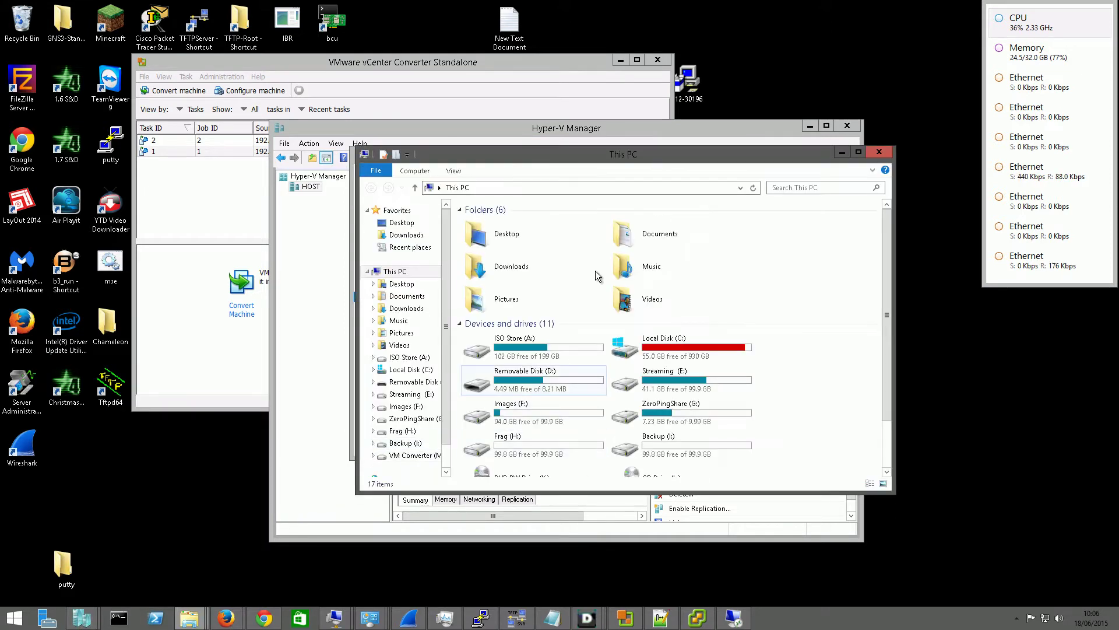
pyautogui.scroll(-2, 886, 240)
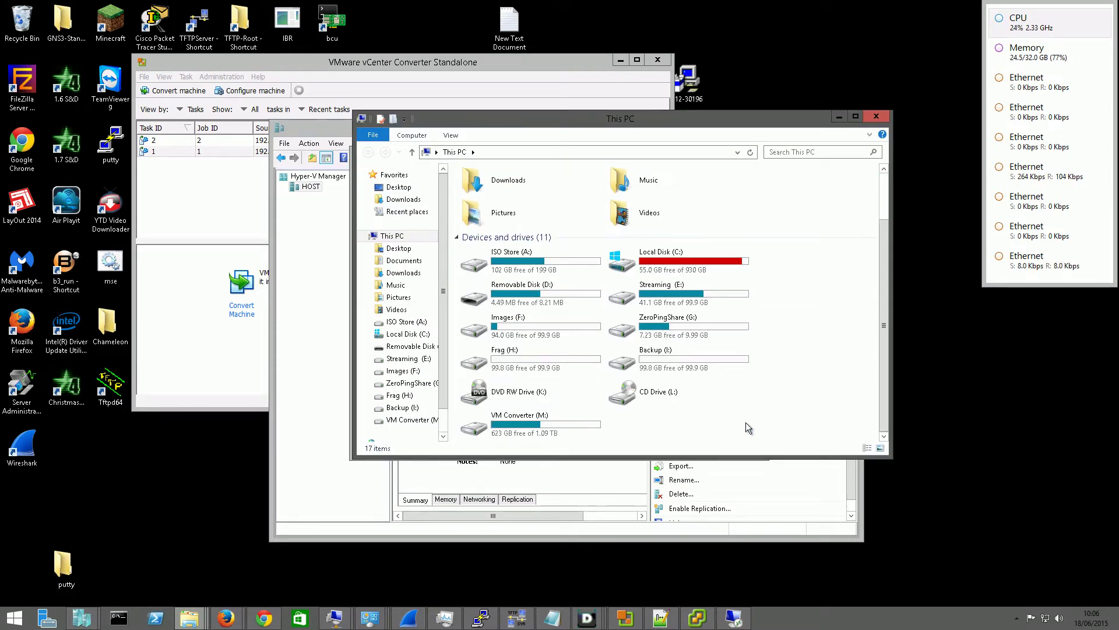
pyautogui.rightClick(682, 428)
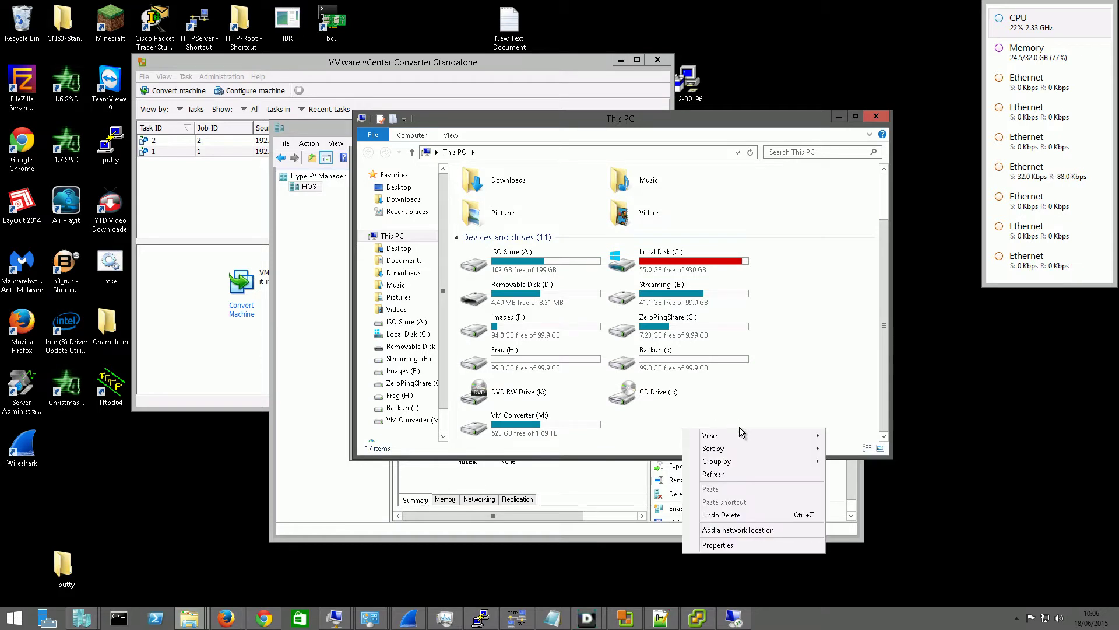
pyautogui.click(758, 529)
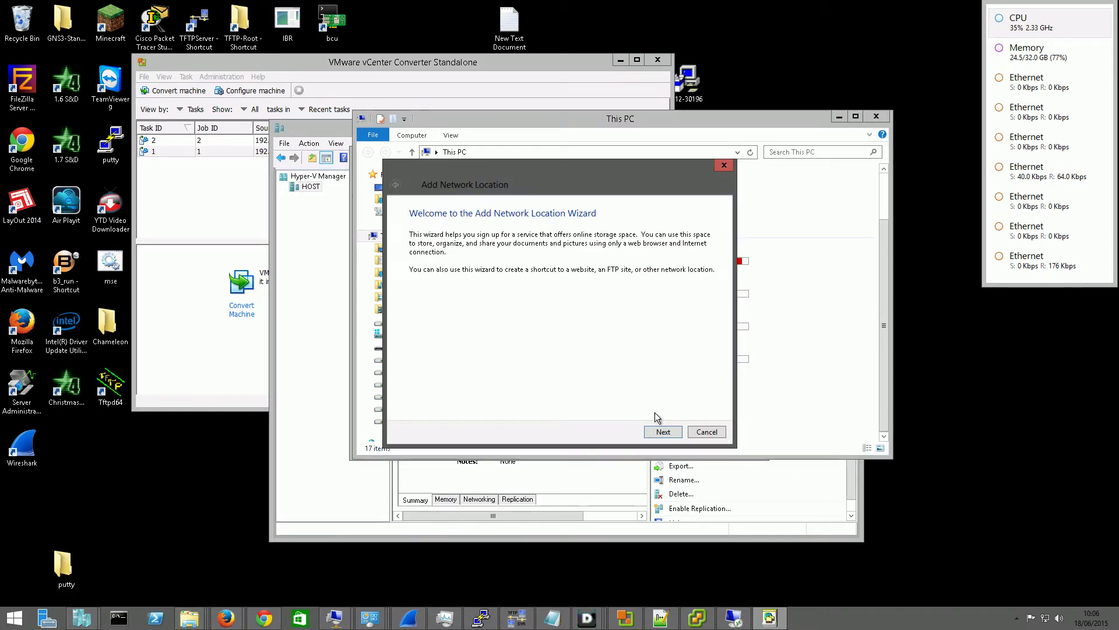
# Choose a custom location with address \\192.168.1.21\C\, then return to the remote session
pyautogui.click(663, 431)
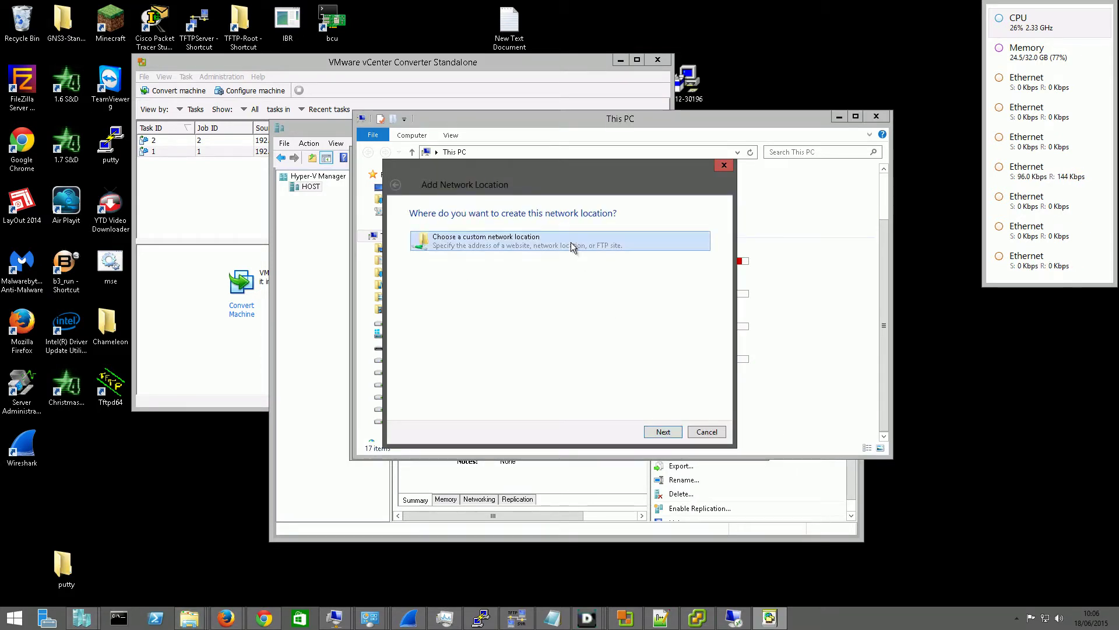
pyautogui.click(663, 432)
pyautogui.click(651, 283)
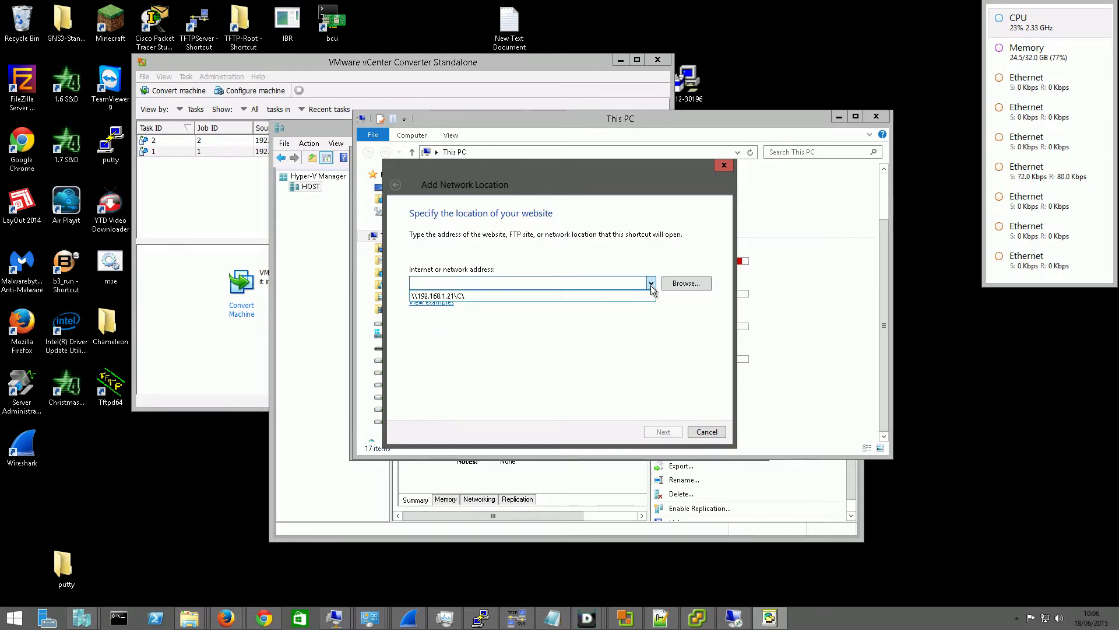
pyautogui.click(624, 293)
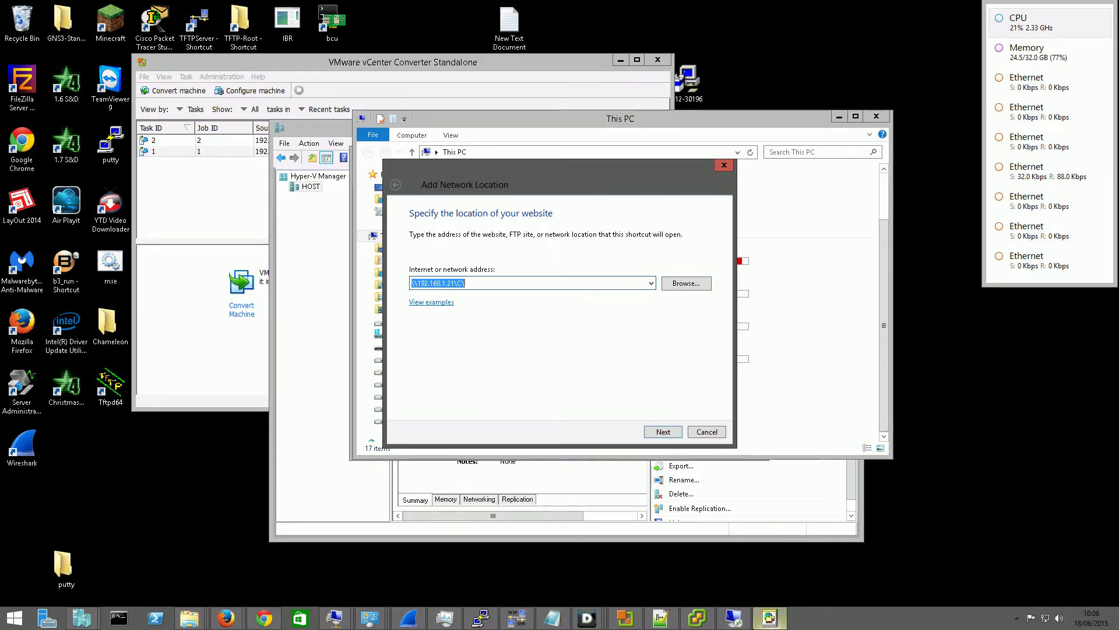
pyautogui.moveTo(726, 626)
pyautogui.click(729, 586)
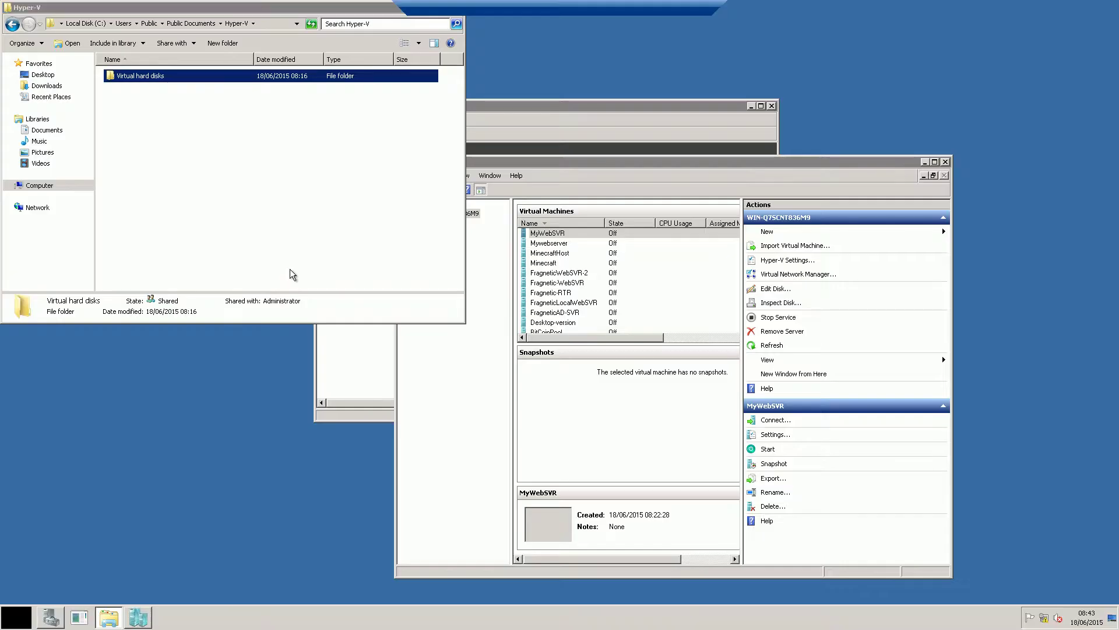
# Turn on Advanced Sharing for Local Disk (C:) under the share name C
pyautogui.click(76, 24)
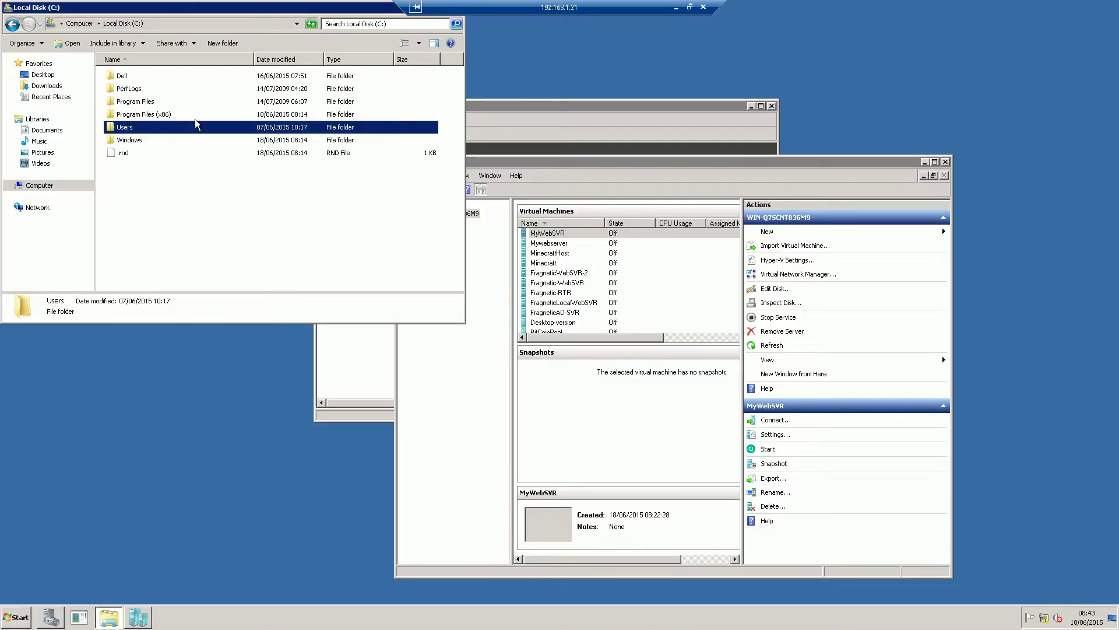
pyautogui.click(79, 24)
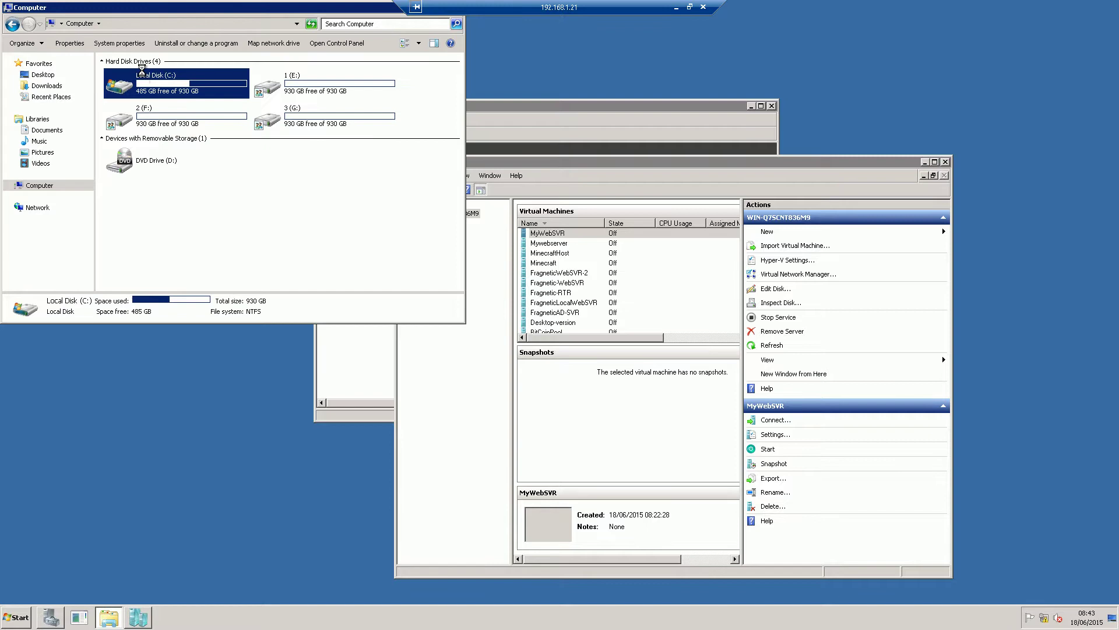
pyautogui.rightClick(149, 82)
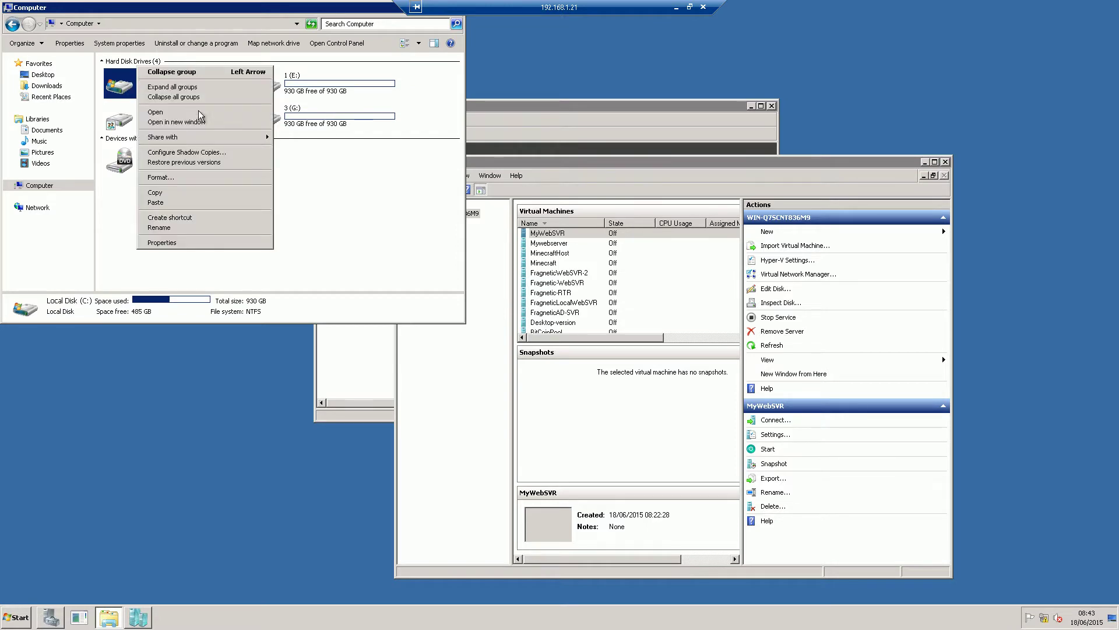
pyautogui.click(161, 249)
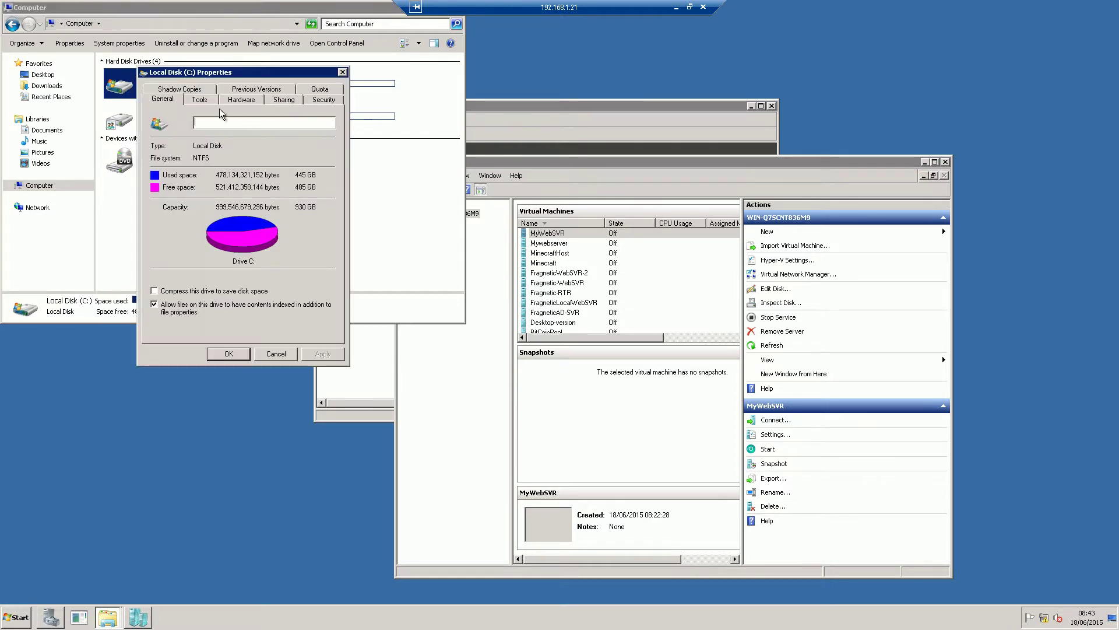
pyautogui.click(296, 98)
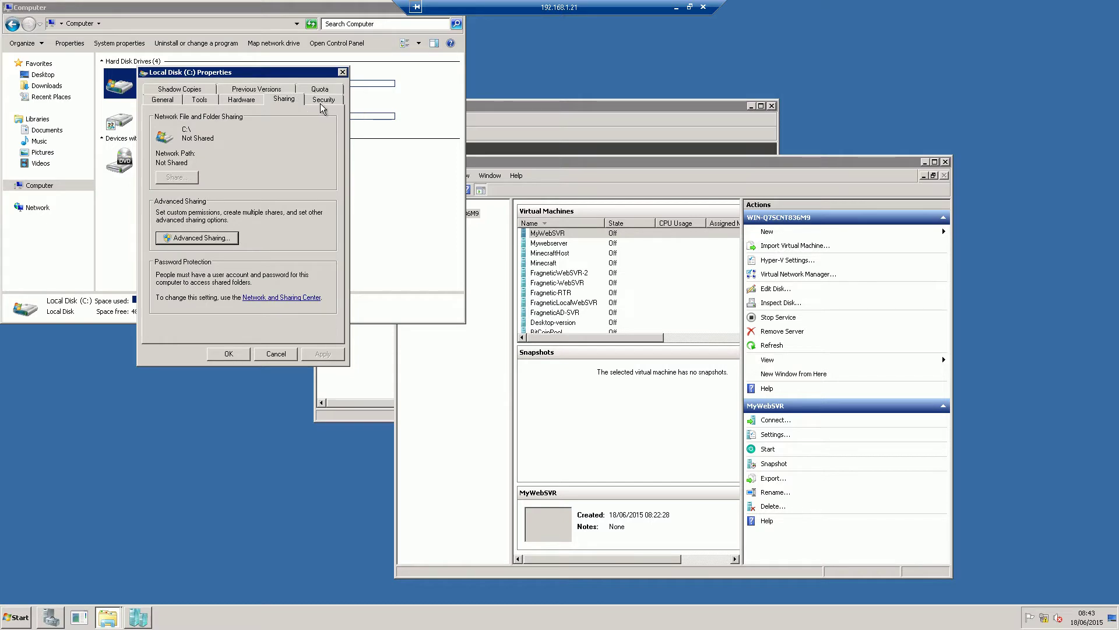
pyautogui.click(205, 239)
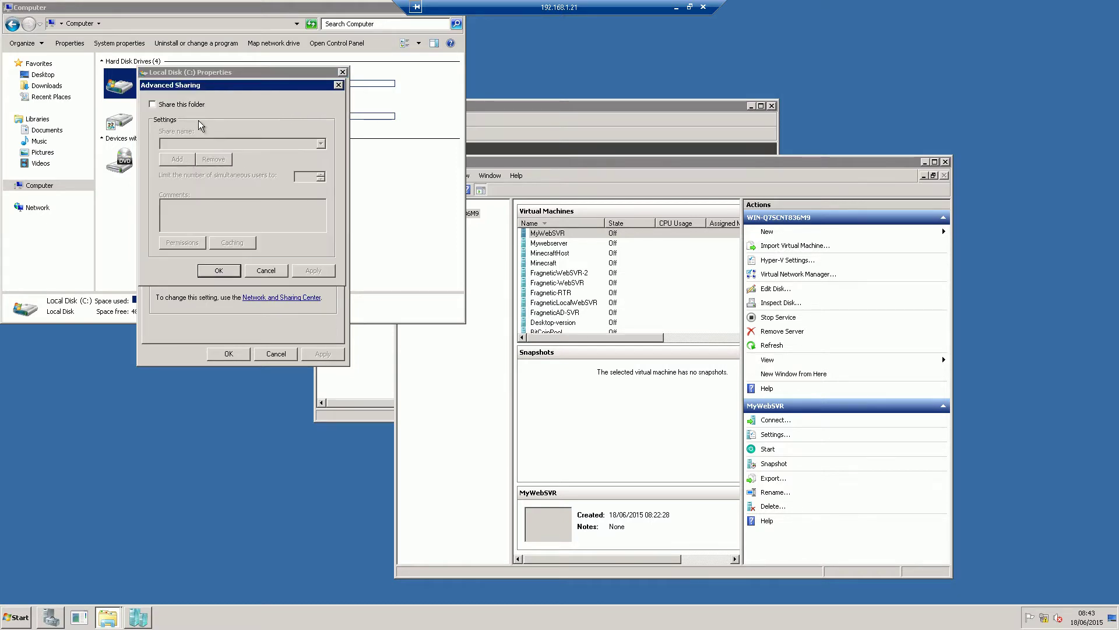
pyautogui.click(177, 106)
# Allow Everyone Full Control and Change on the C share, then apply and close
pyautogui.click(201, 248)
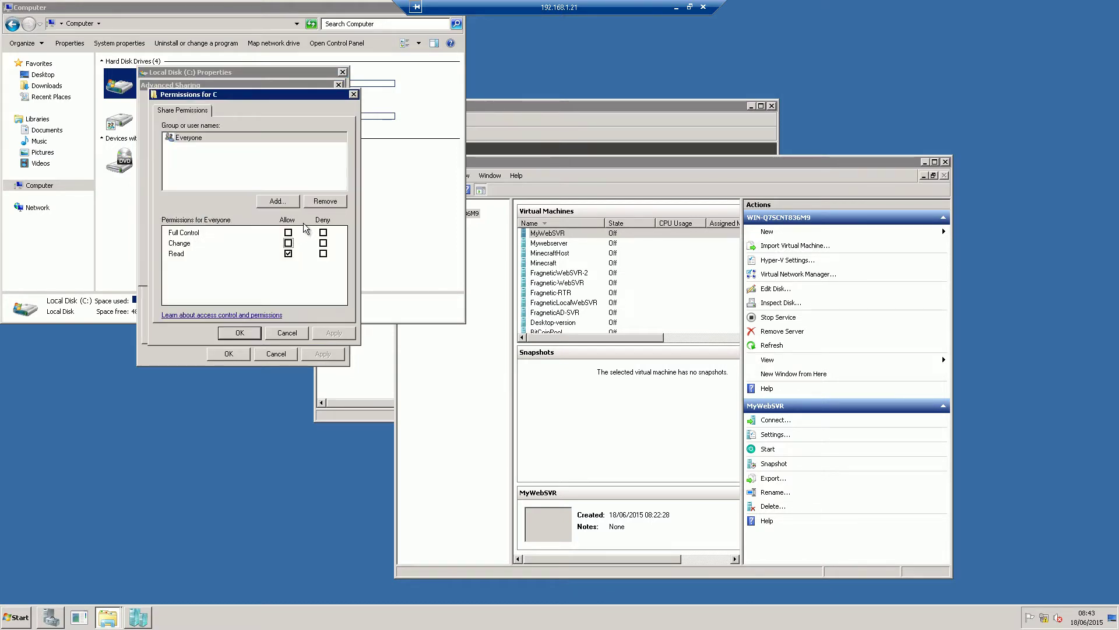
pyautogui.click(288, 232)
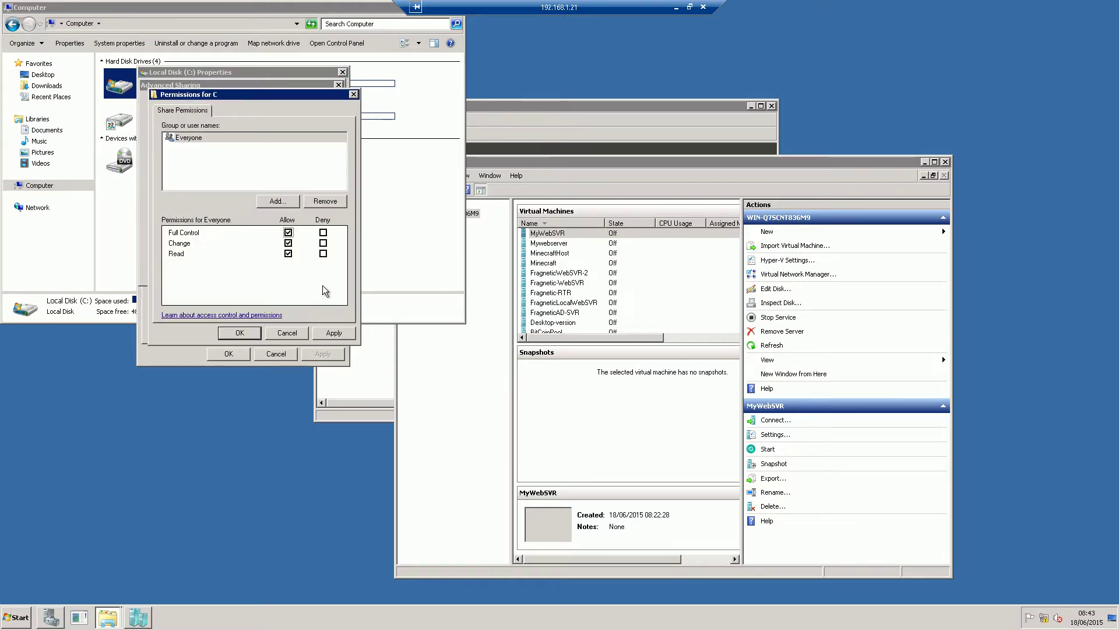
pyautogui.click(332, 336)
pyautogui.click(239, 333)
pyautogui.click(312, 273)
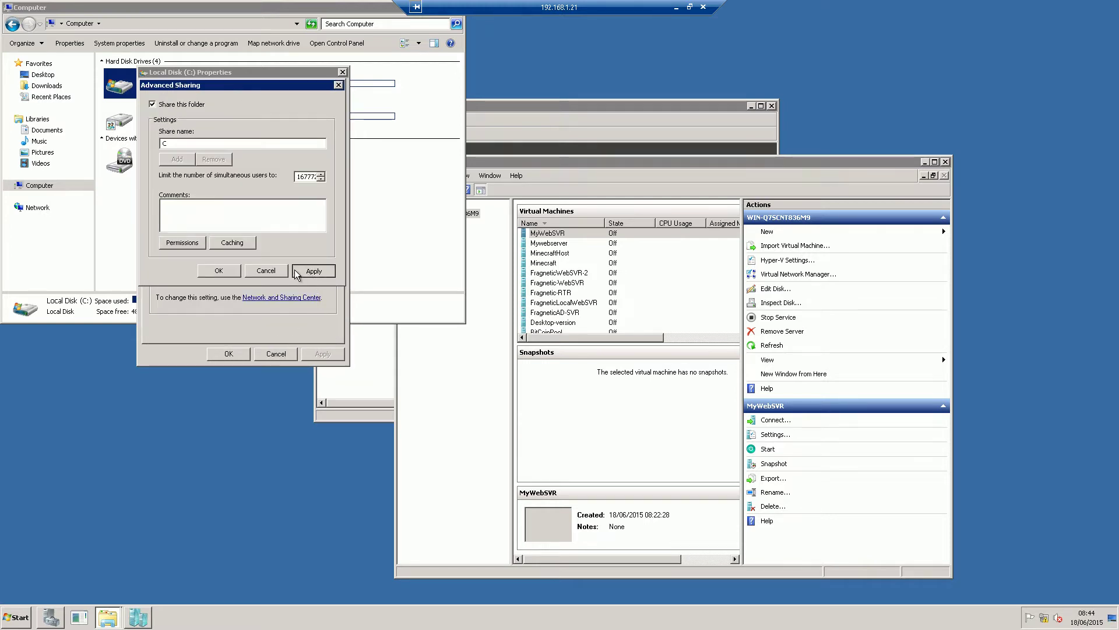
pyautogui.click(229, 274)
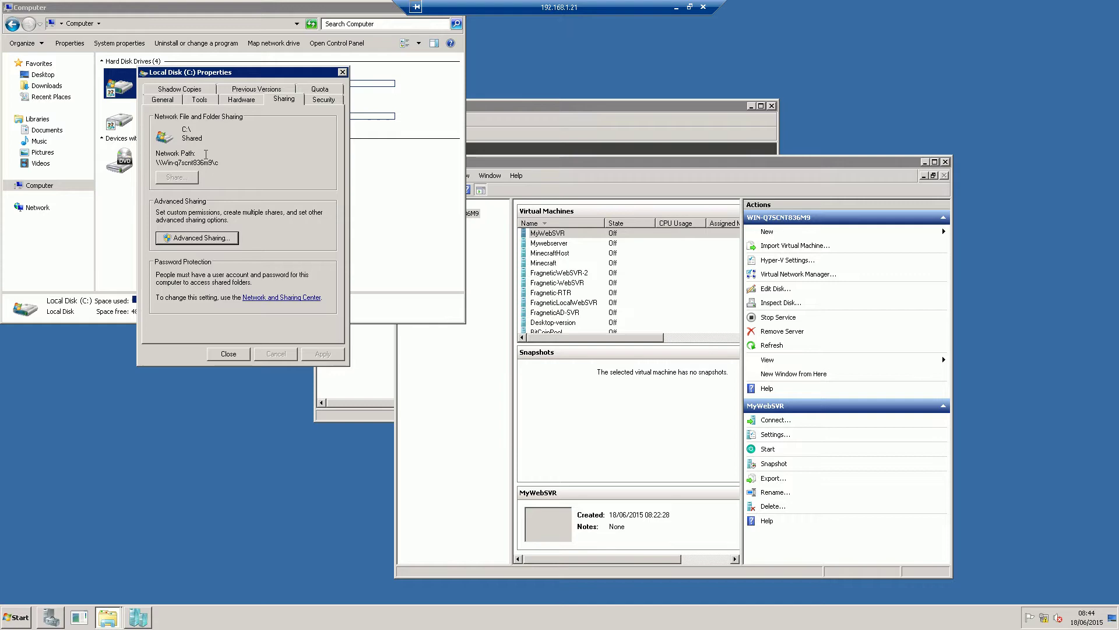
pyautogui.click(229, 354)
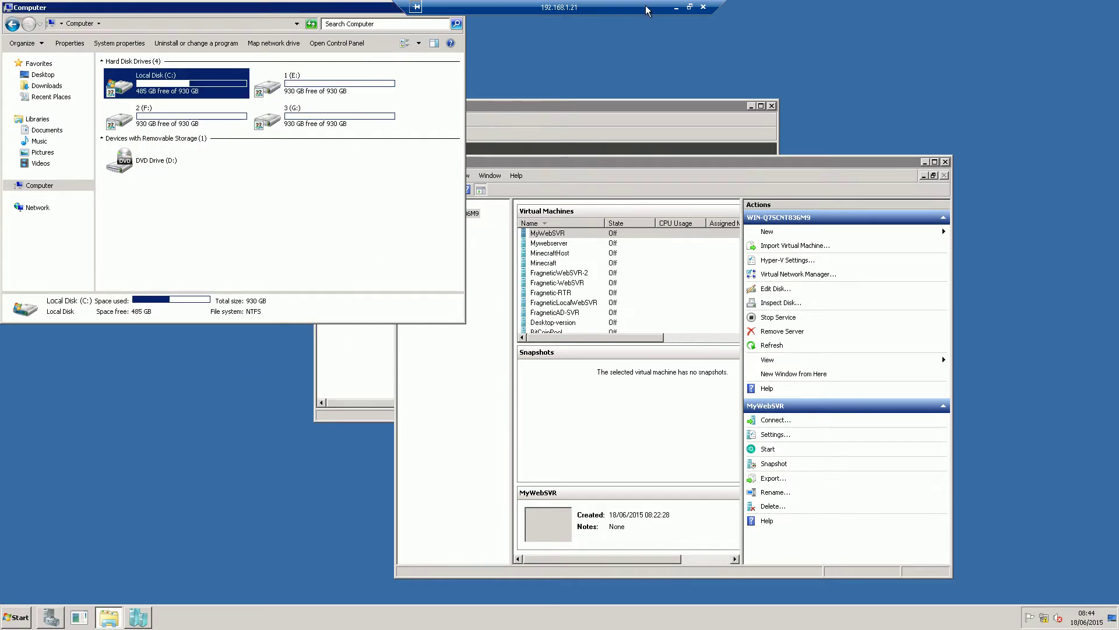
# Finish adding the network location, keeping the default name c (192.168.1.21)
pyautogui.click(677, 10)
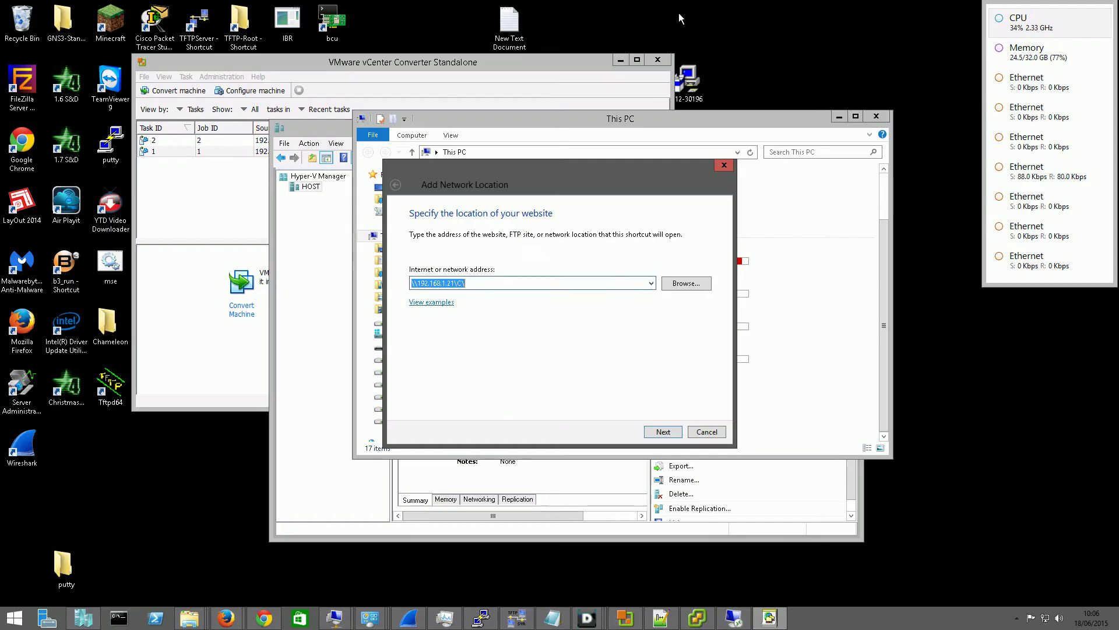
pyautogui.click(662, 432)
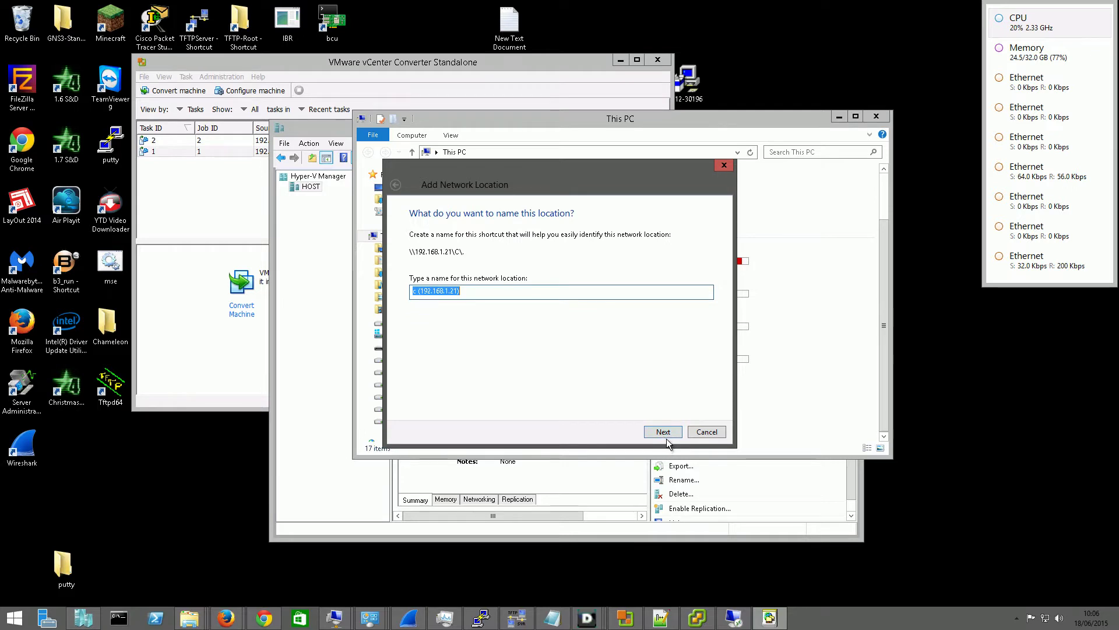
pyautogui.click(664, 432)
pyautogui.click(664, 432)
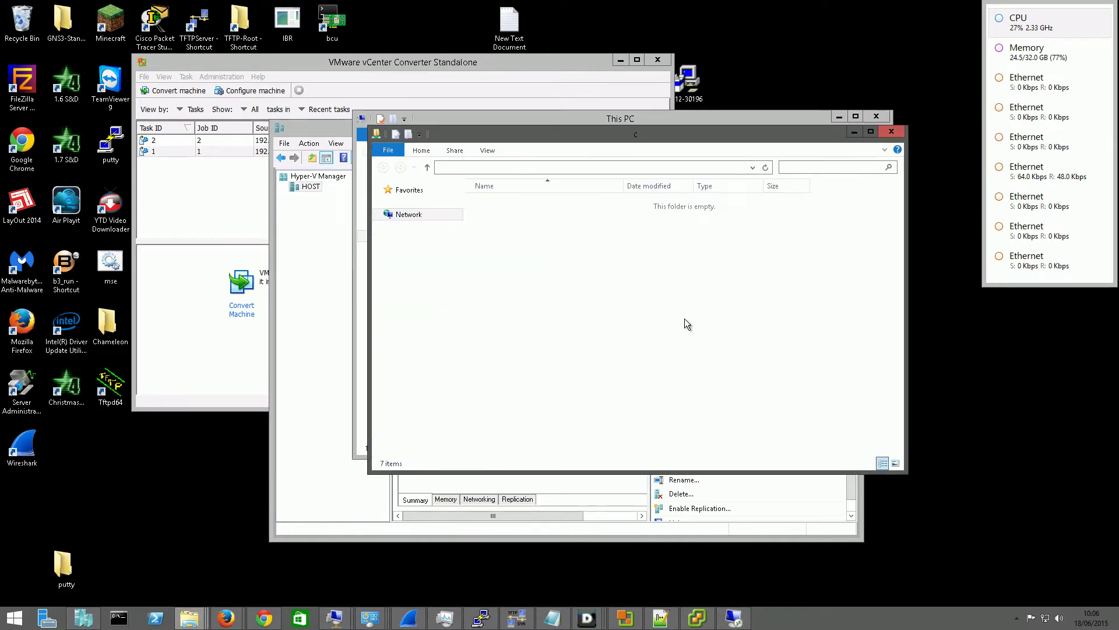
# Browse the share through Users\Public\Public Documents\Hyper-V into Virtual hard disks
pyautogui.click(537, 249)
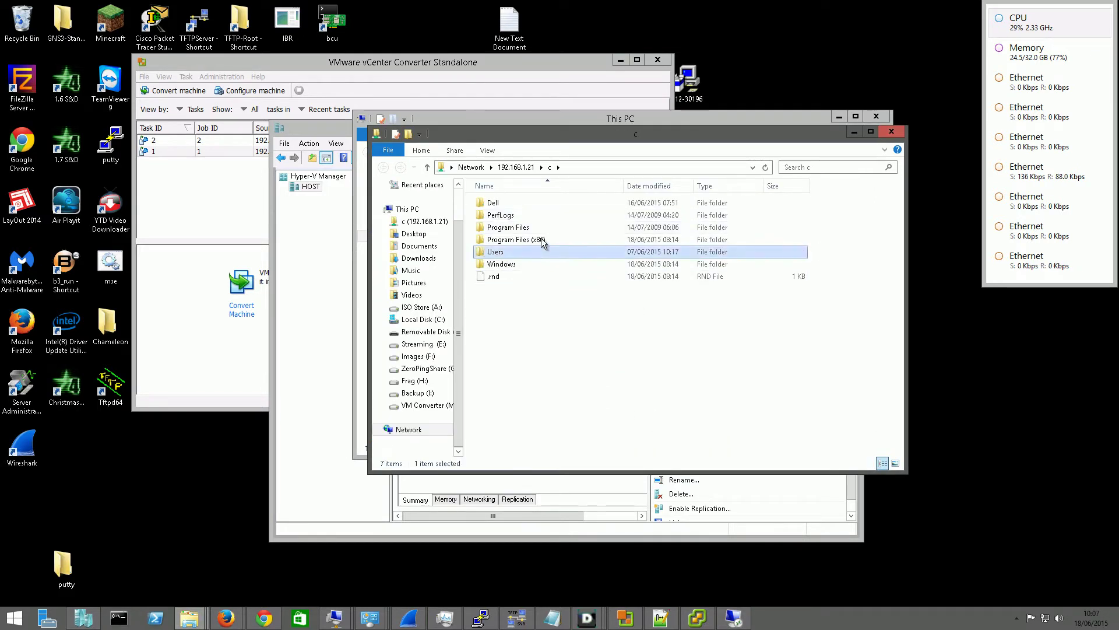
pyautogui.doubleClick(525, 251)
pyautogui.doubleClick(507, 202)
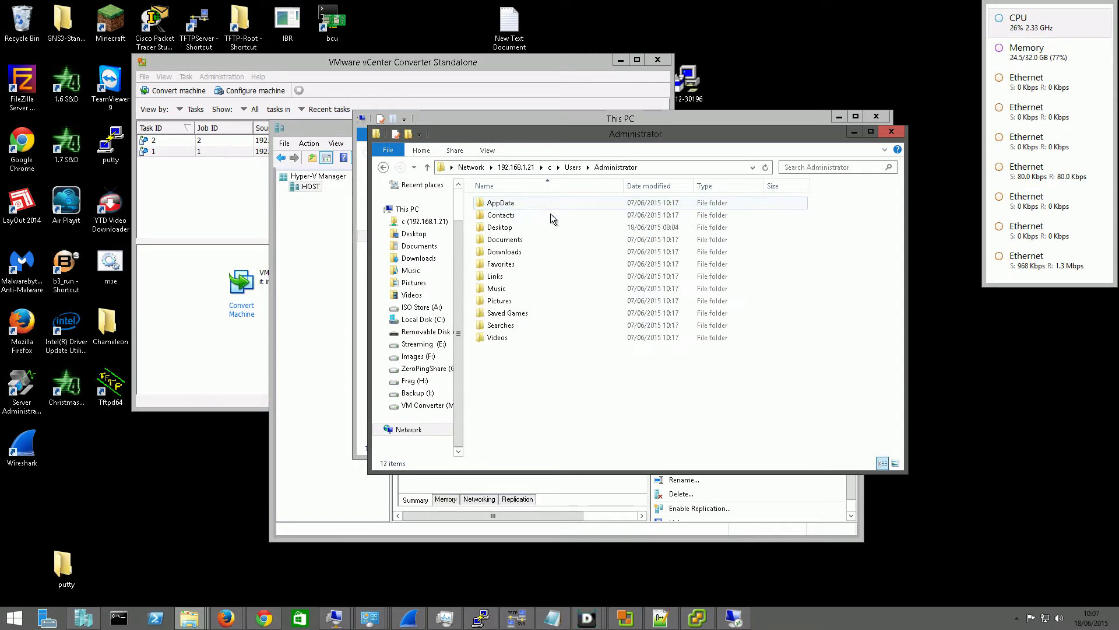
pyautogui.click(385, 168)
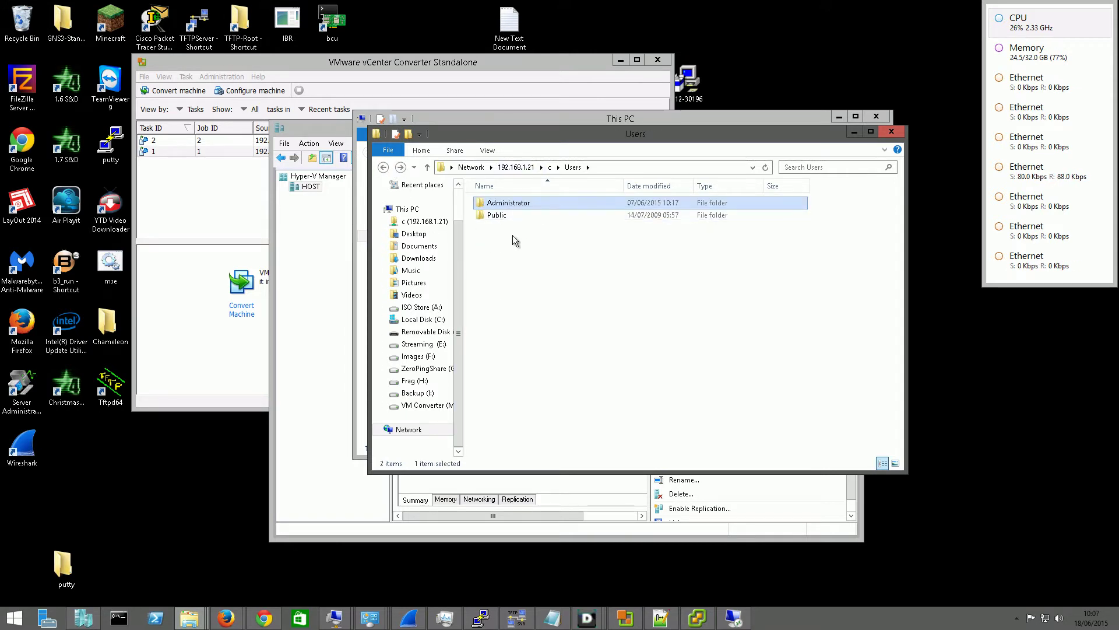
pyautogui.doubleClick(496, 217)
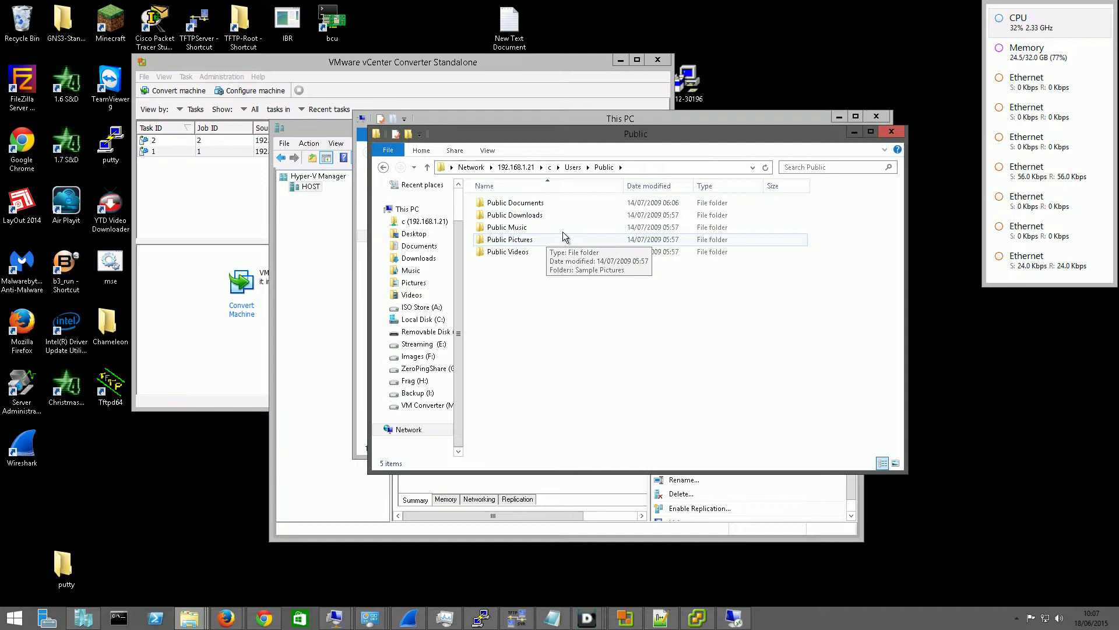
pyautogui.doubleClick(531, 203)
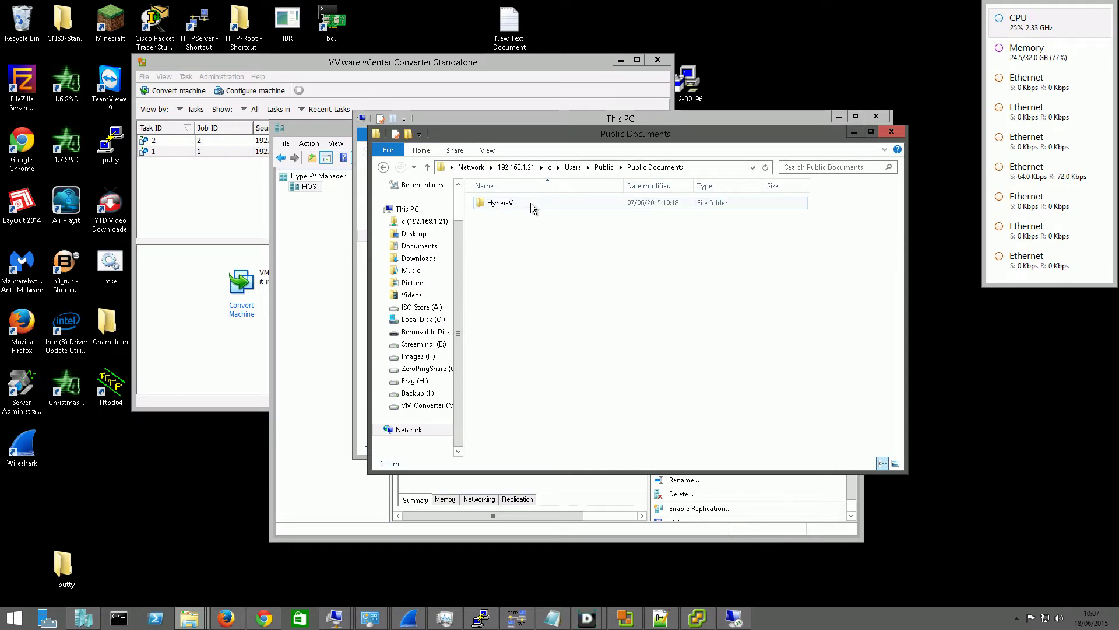
pyautogui.doubleClick(530, 202)
pyautogui.doubleClick(530, 204)
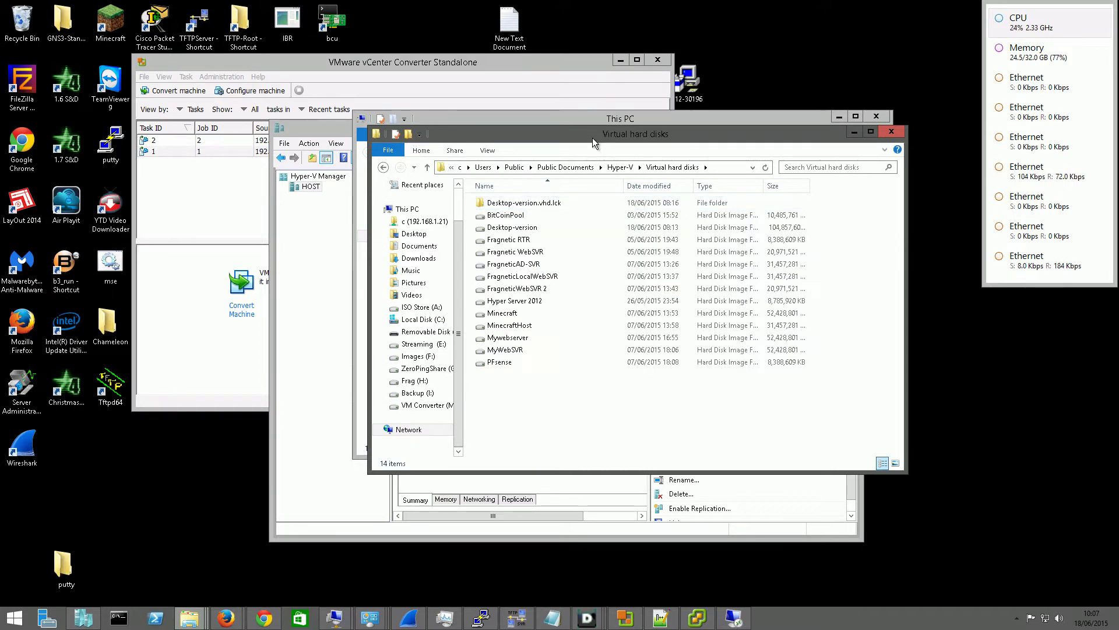
# Move the Virtual hard disks window down-right and arrange it alongside Hyper-V Manager
pyautogui.moveTo(592, 137); pyautogui.dragTo(718, 171)
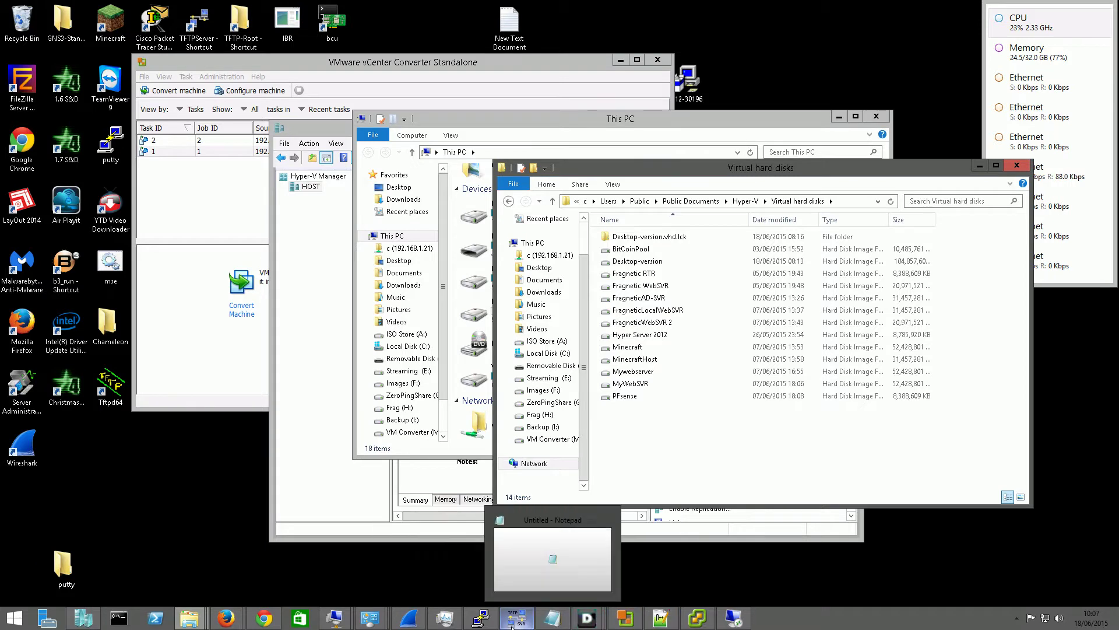
pyautogui.moveTo(402, 619)
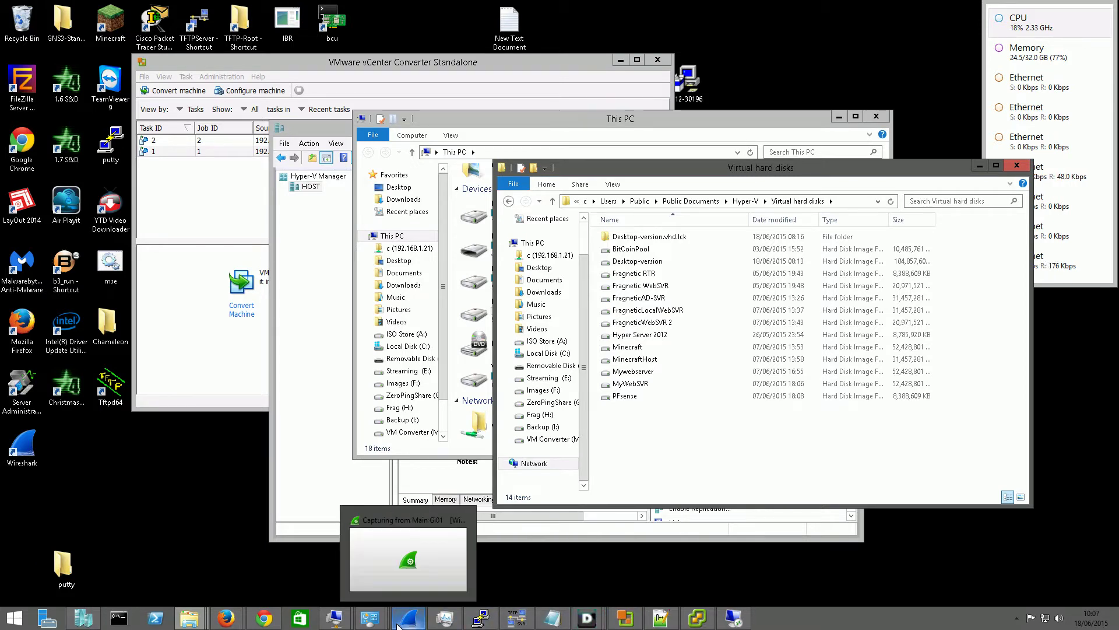
pyautogui.click(84, 618)
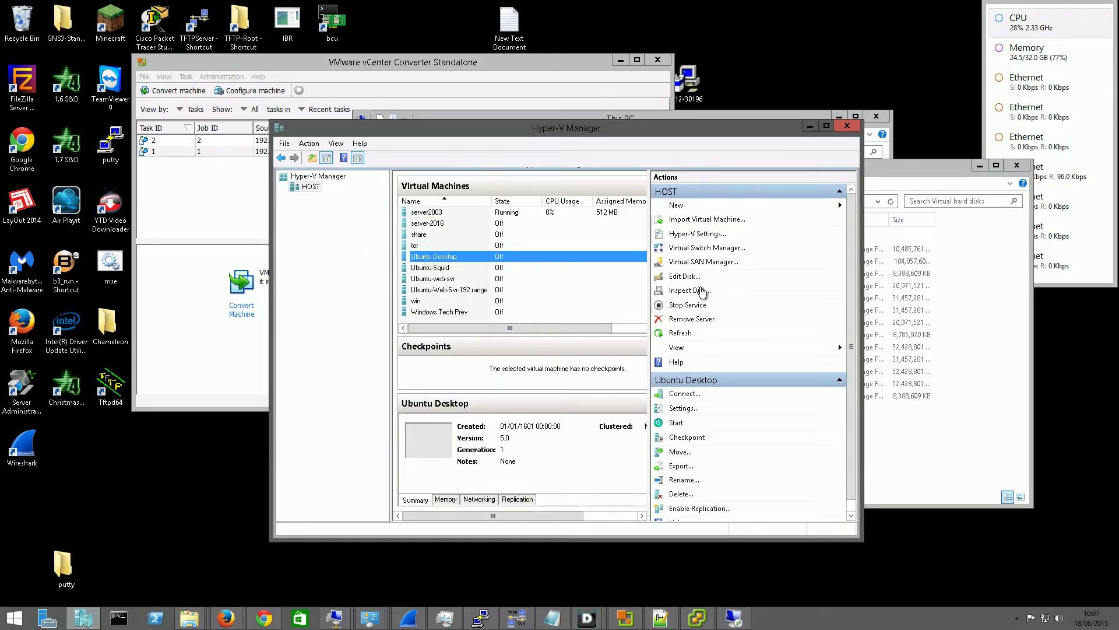
pyautogui.click(895, 476)
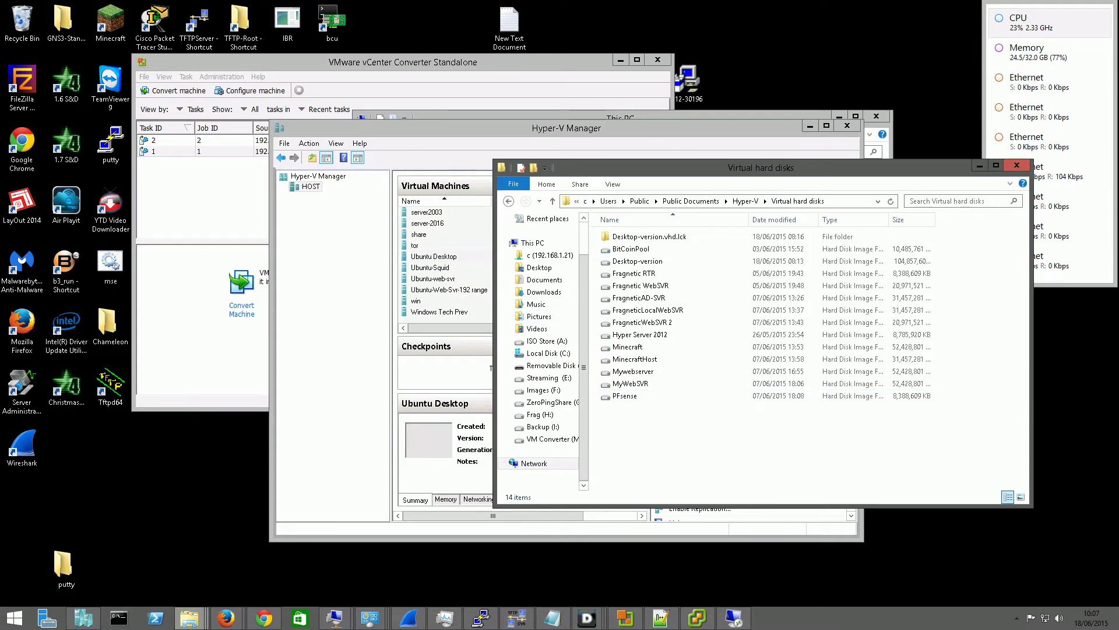
# Drag UbuntuDesktop from VM Converter (M:) onto the remote Virtual hard disks window to copy it
pyautogui.moveTo(187, 620)
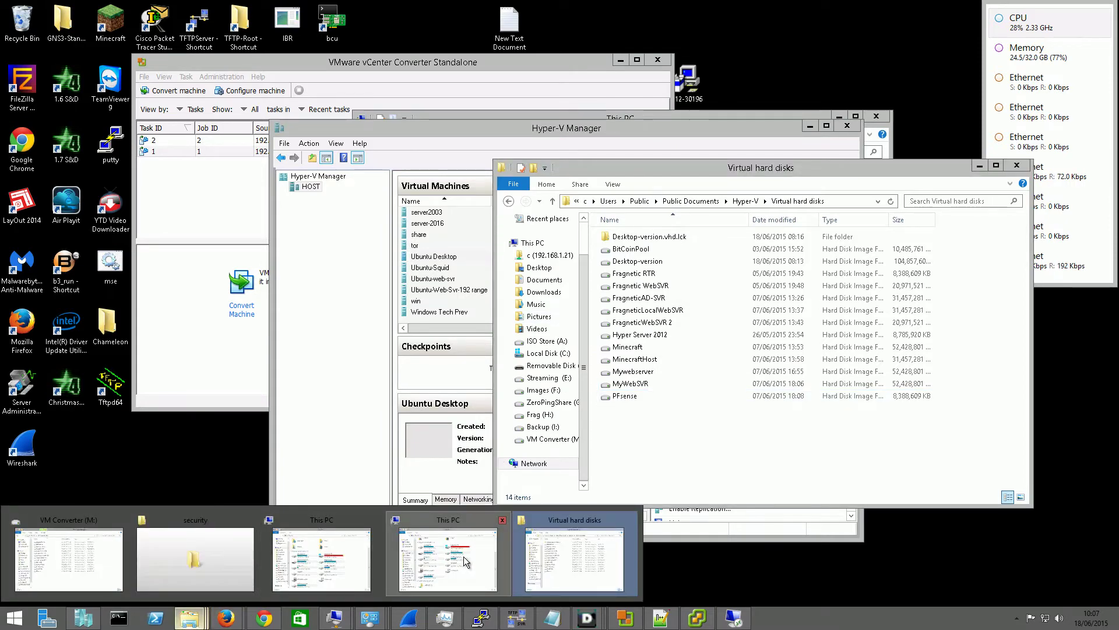
pyautogui.click(466, 560)
pyautogui.doubleClick(565, 377)
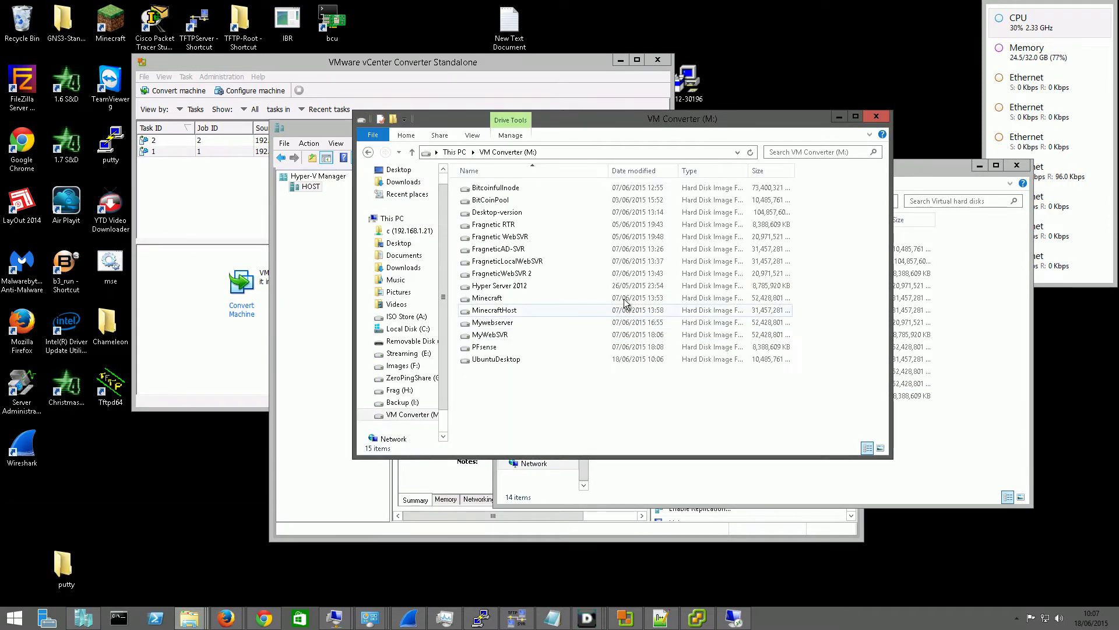
pyautogui.click(527, 358)
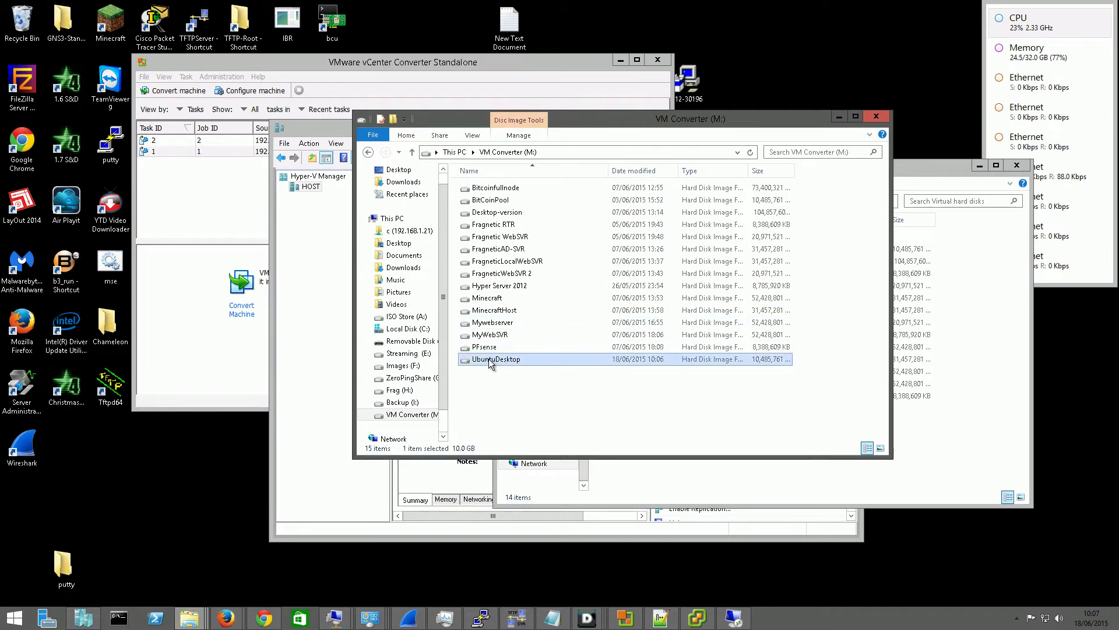
pyautogui.moveTo(489, 361); pyautogui.dragTo(949, 469)
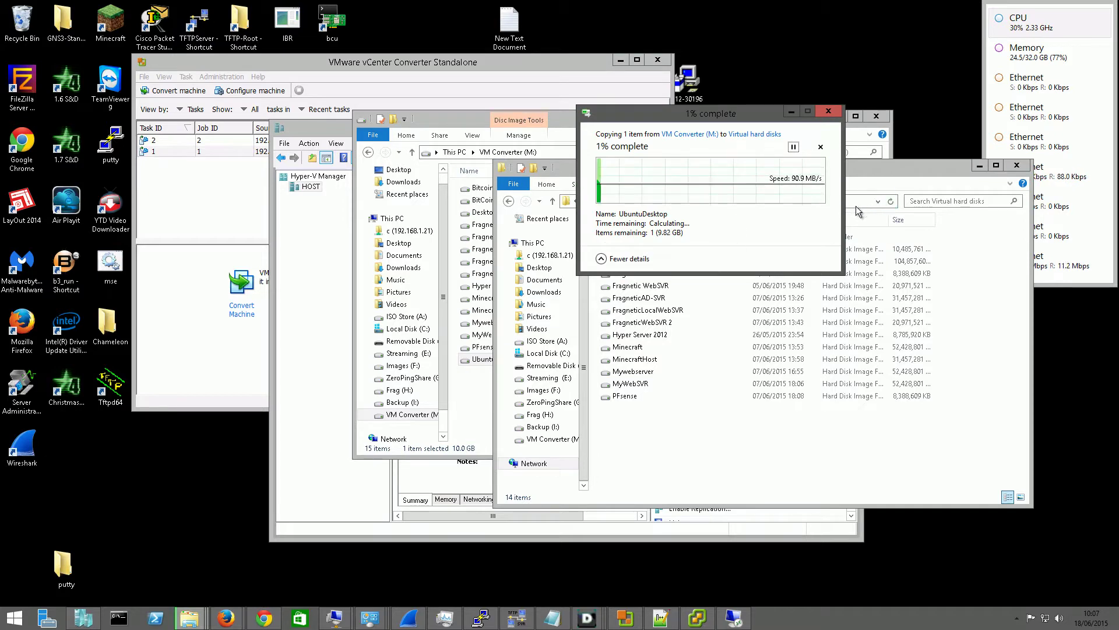
pyautogui.moveTo(947, 165); pyautogui.dragTo(611, 277)
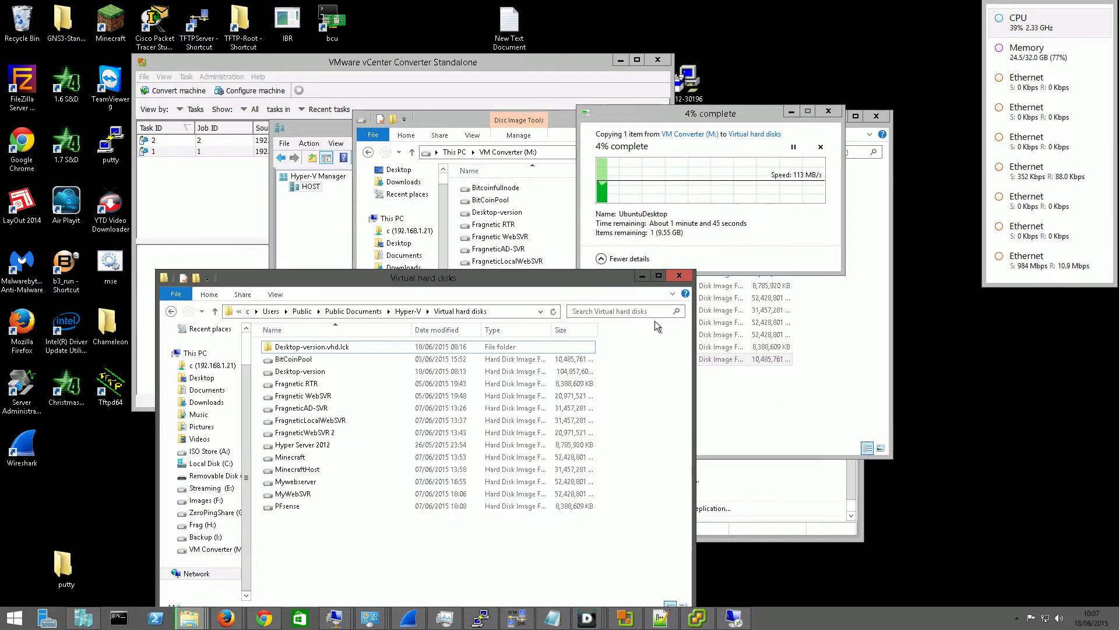
pyautogui.click(742, 189)
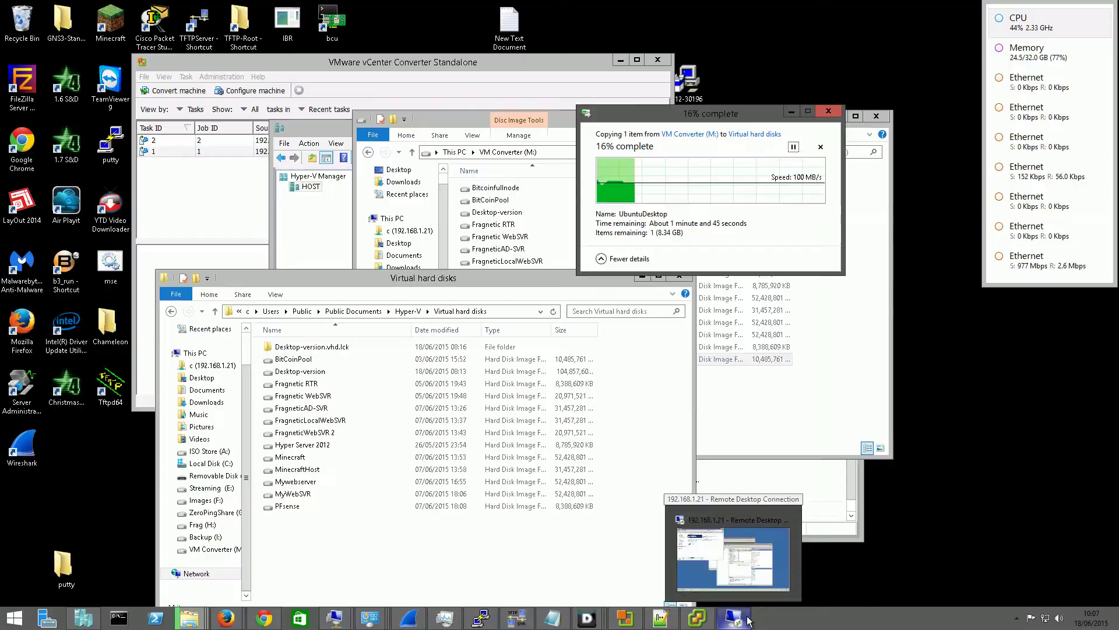
# Check the remote 192.168.1.21 session while the copy runs, then minimize it to see the finished UbuntuDesktop copy
pyautogui.click(748, 620)
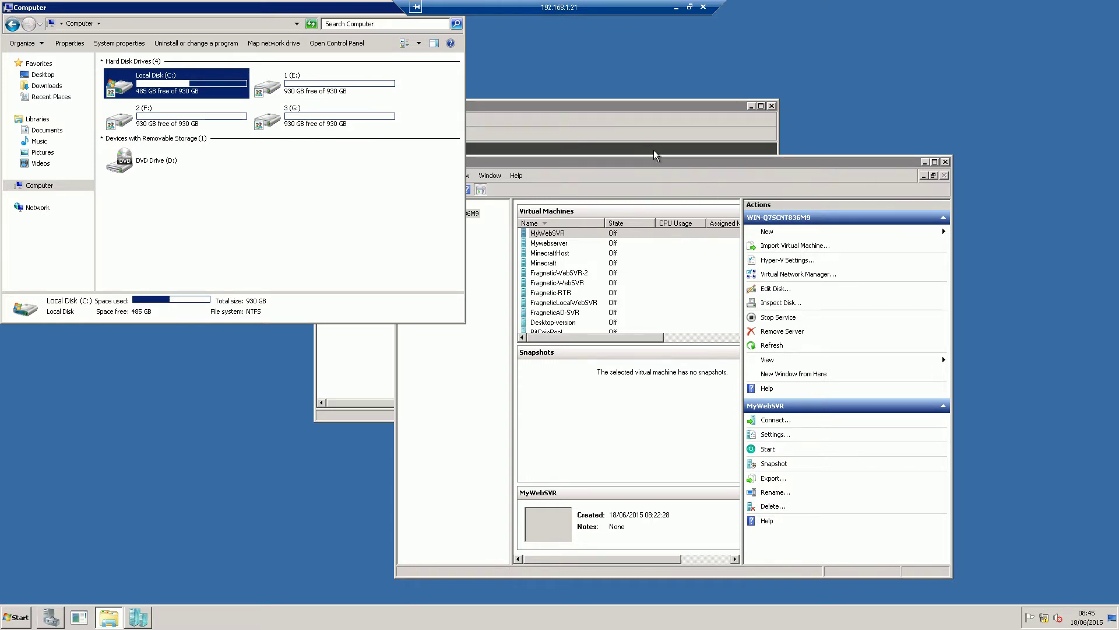
pyautogui.rightClick(1044, 621)
pyautogui.click(1021, 586)
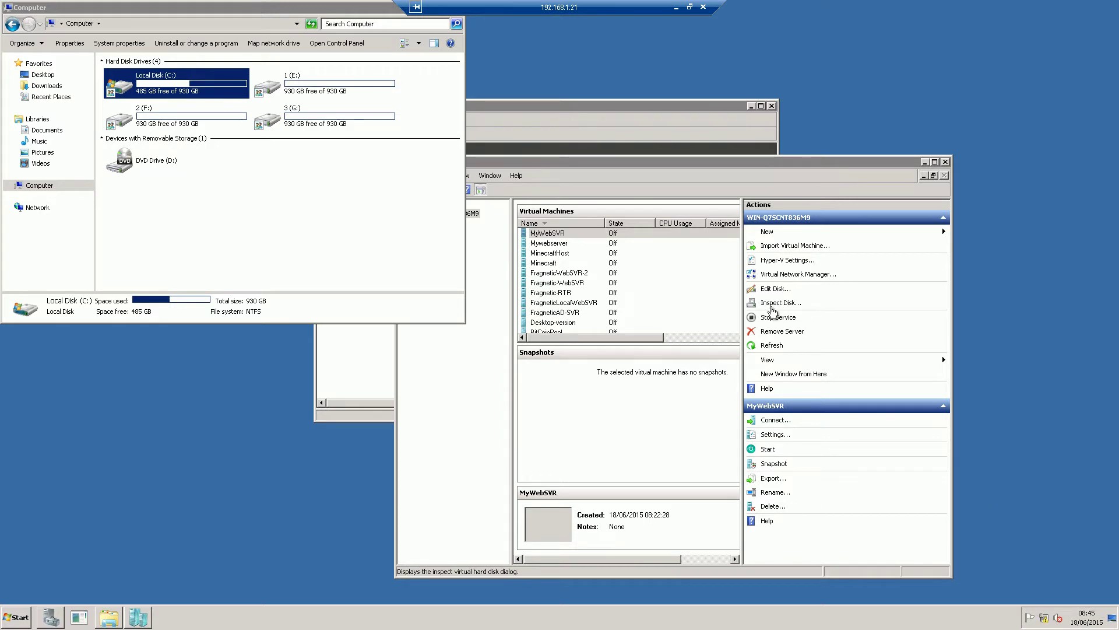
pyautogui.click(612, 106)
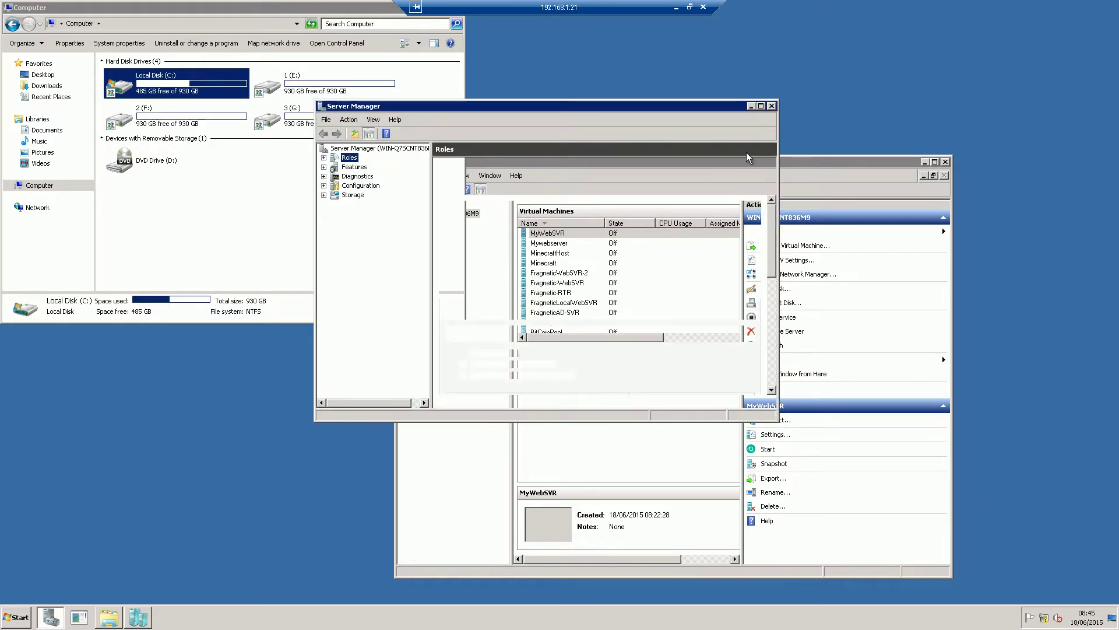
pyautogui.click(752, 106)
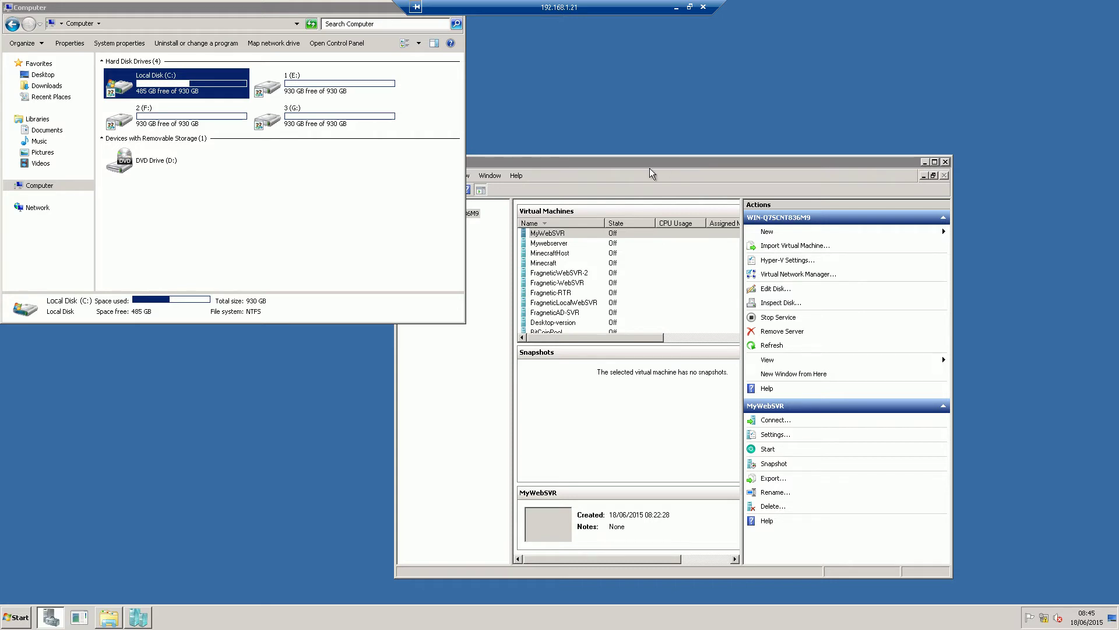
pyautogui.click(690, 7)
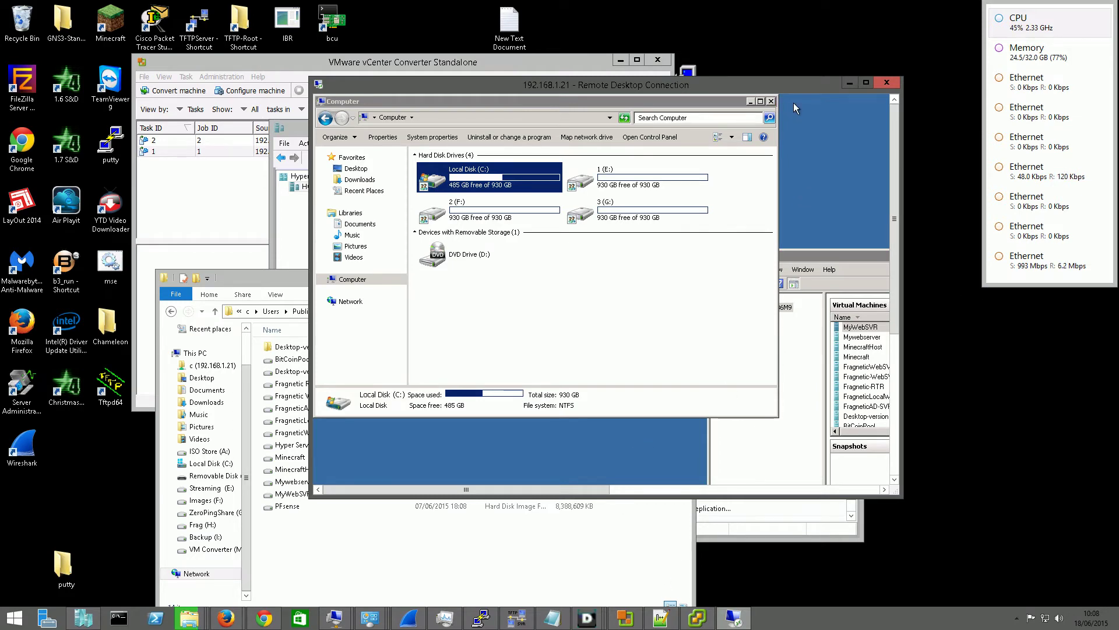
pyautogui.doubleClick(797, 83)
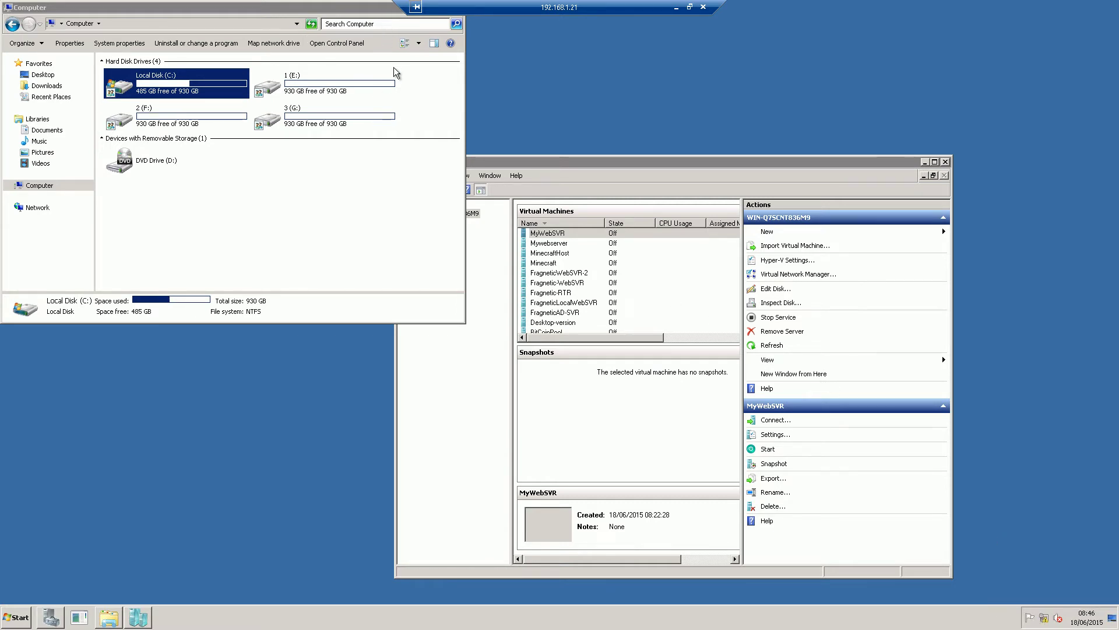
pyautogui.click(675, 8)
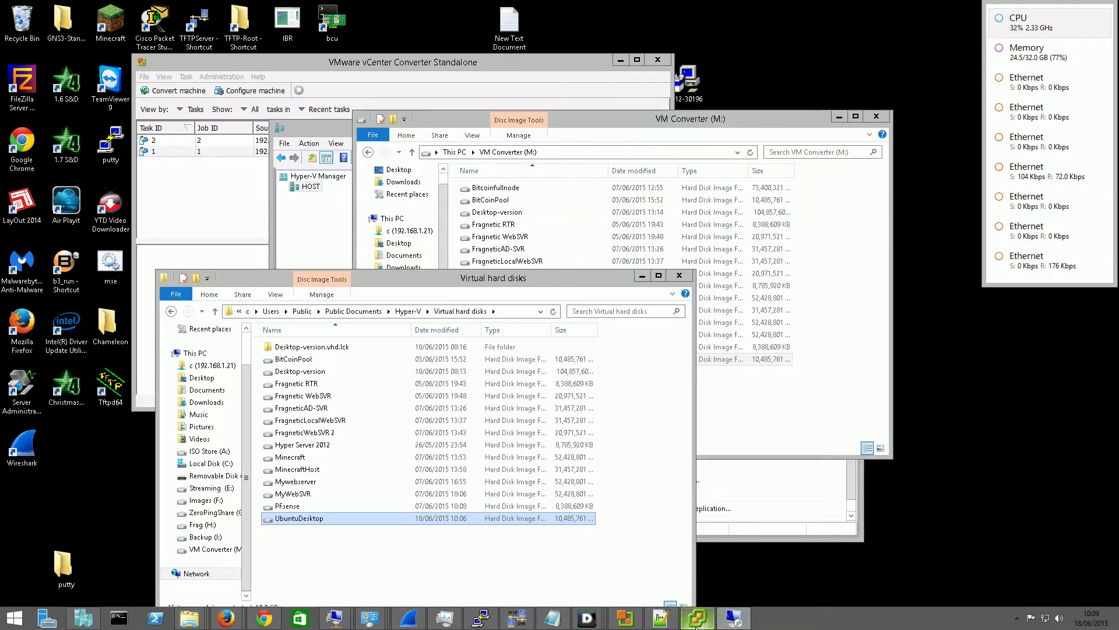
# On the remote 192.168.1.21 server, launch Network and Sharing Center from the Start menu and position it
pyautogui.click(734, 618)
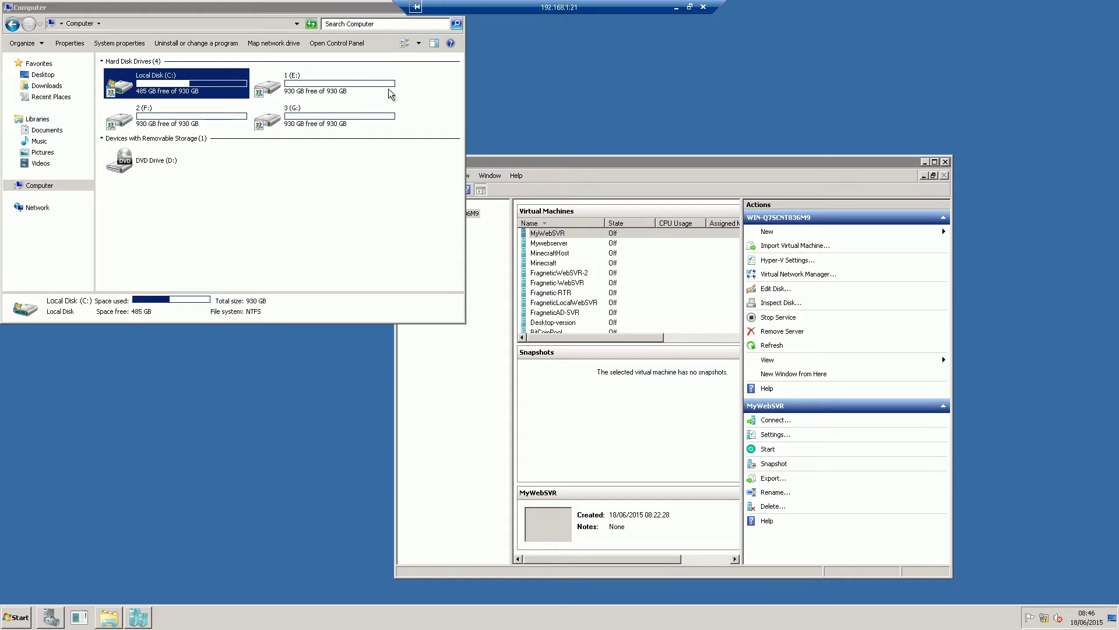
pyautogui.moveTo(279, 7); pyautogui.dragTo(292, 46)
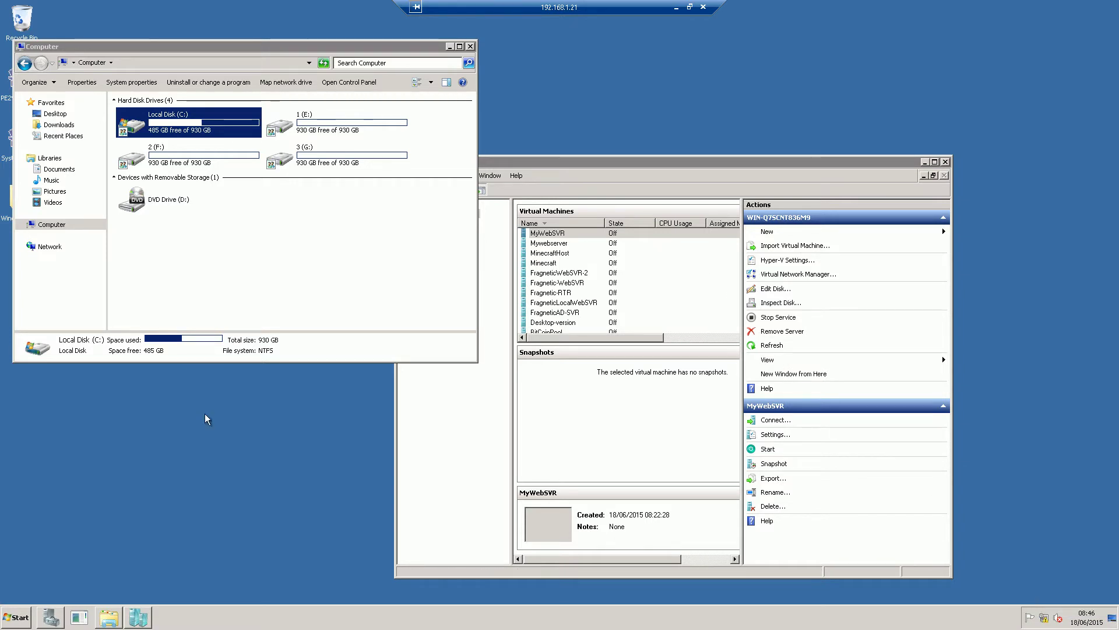
pyautogui.click(17, 619)
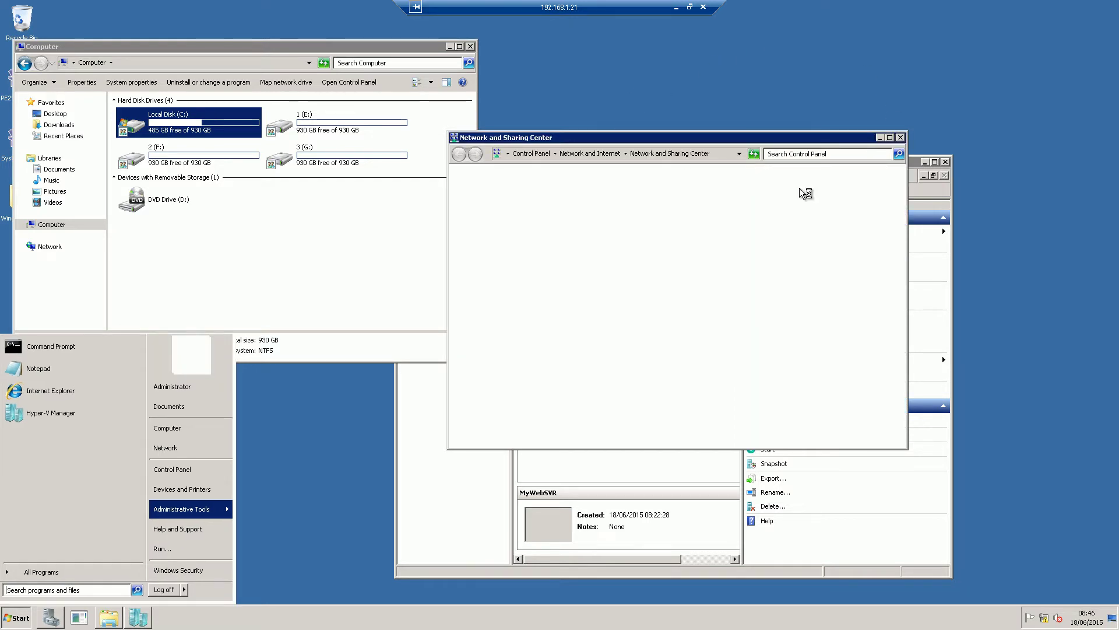
pyautogui.moveTo(672, 132); pyautogui.dragTo(695, 128)
# Open the advanced TCP/IP settings of Local Area Connection 4's IPv4 protocol
pyautogui.click(525, 193)
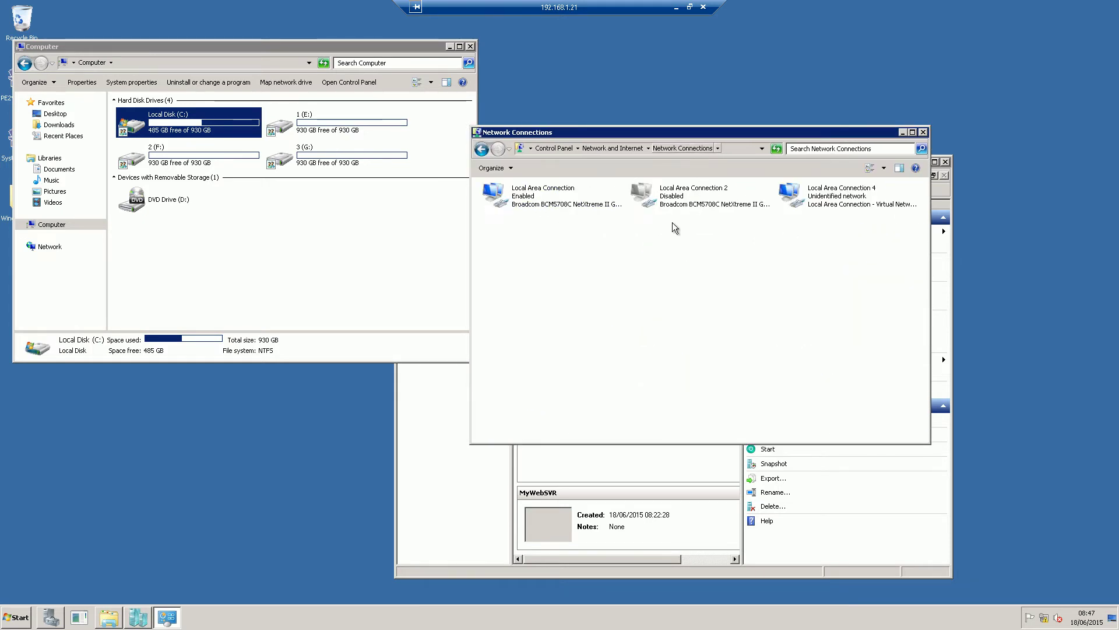
pyautogui.click(846, 189)
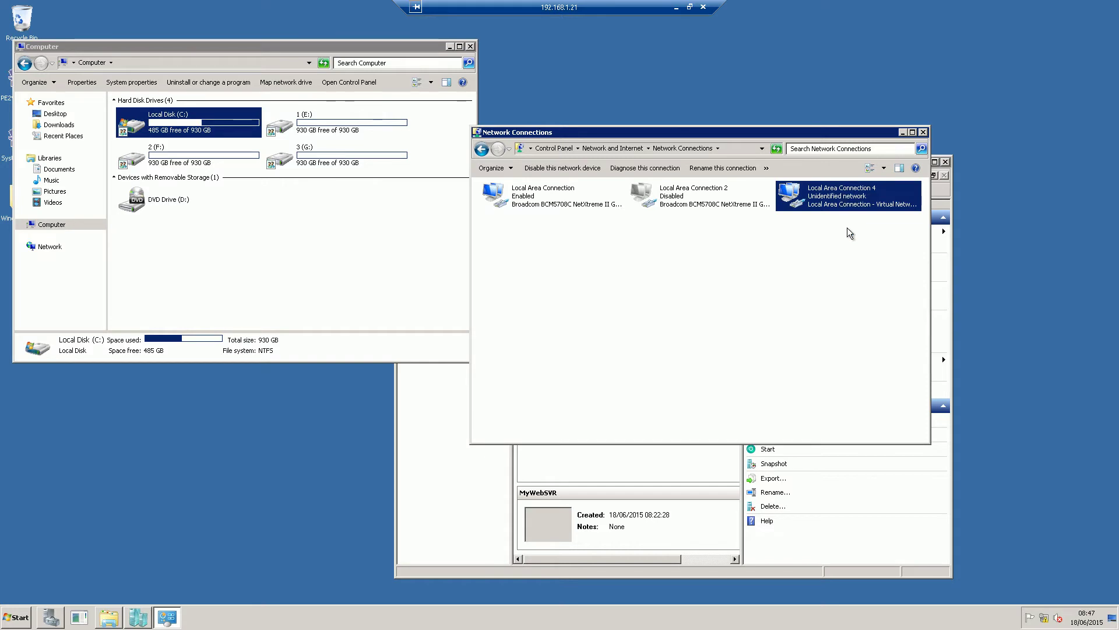
pyautogui.rightClick(844, 195)
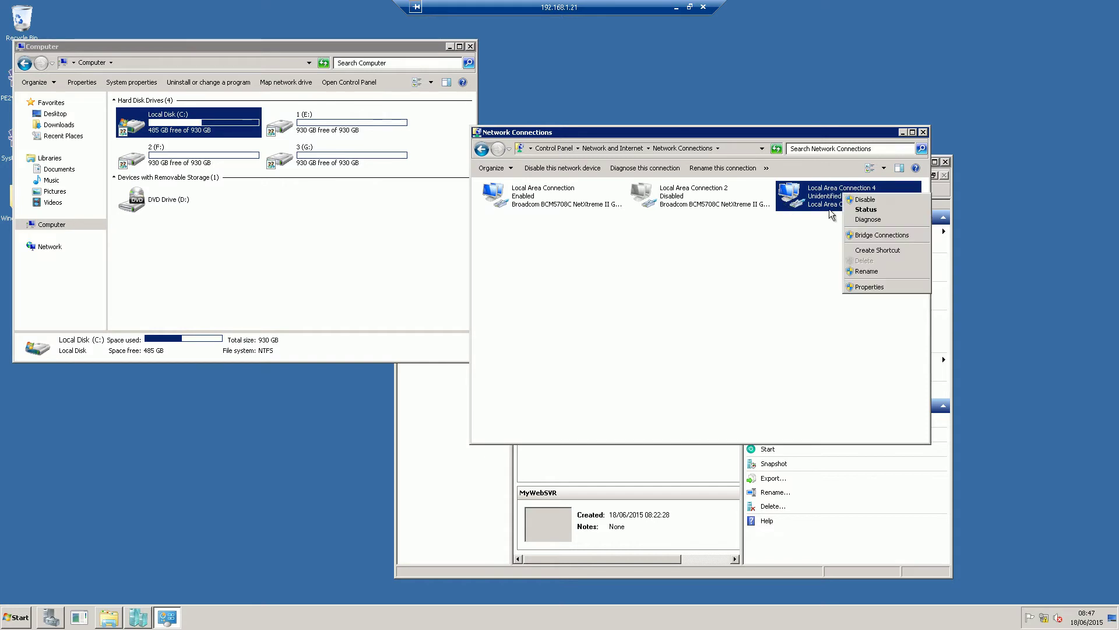
pyautogui.click(878, 286)
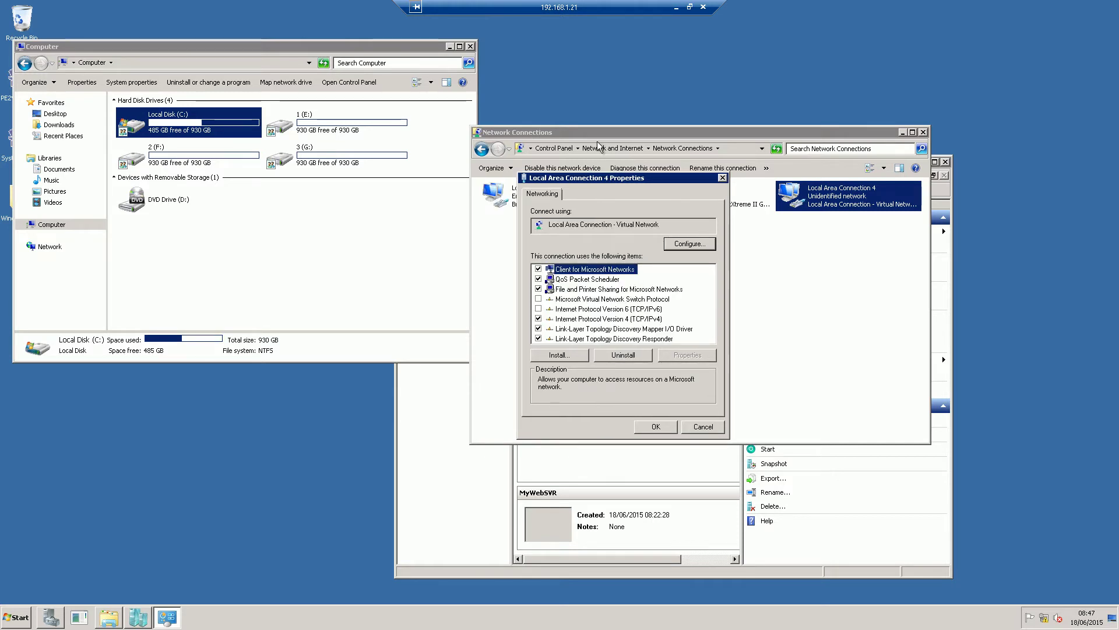
pyautogui.click(656, 318)
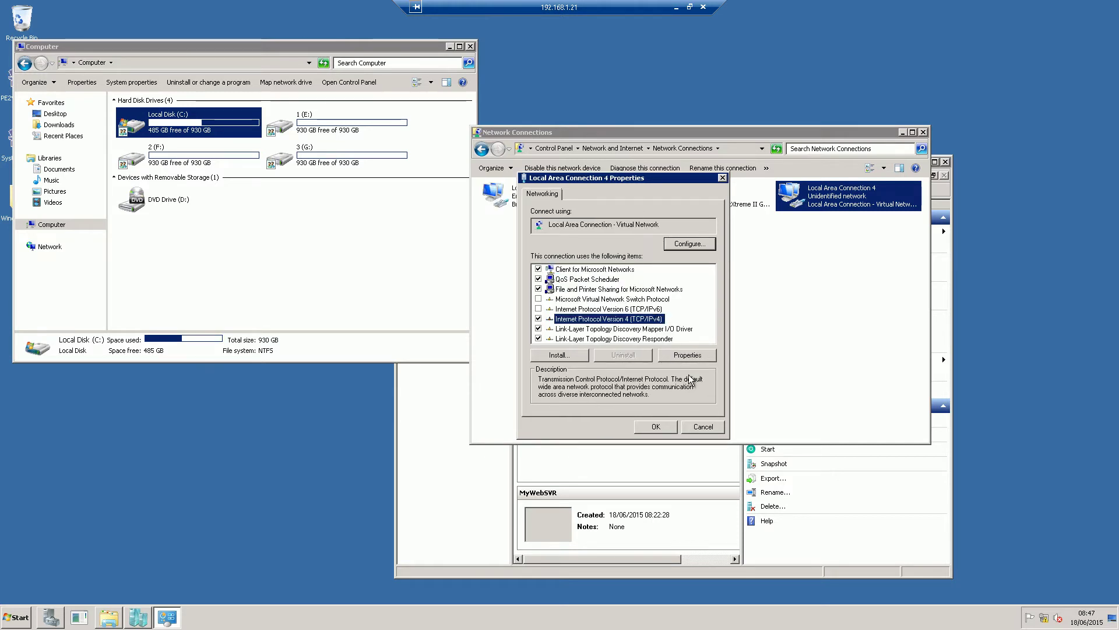
pyautogui.click(688, 355)
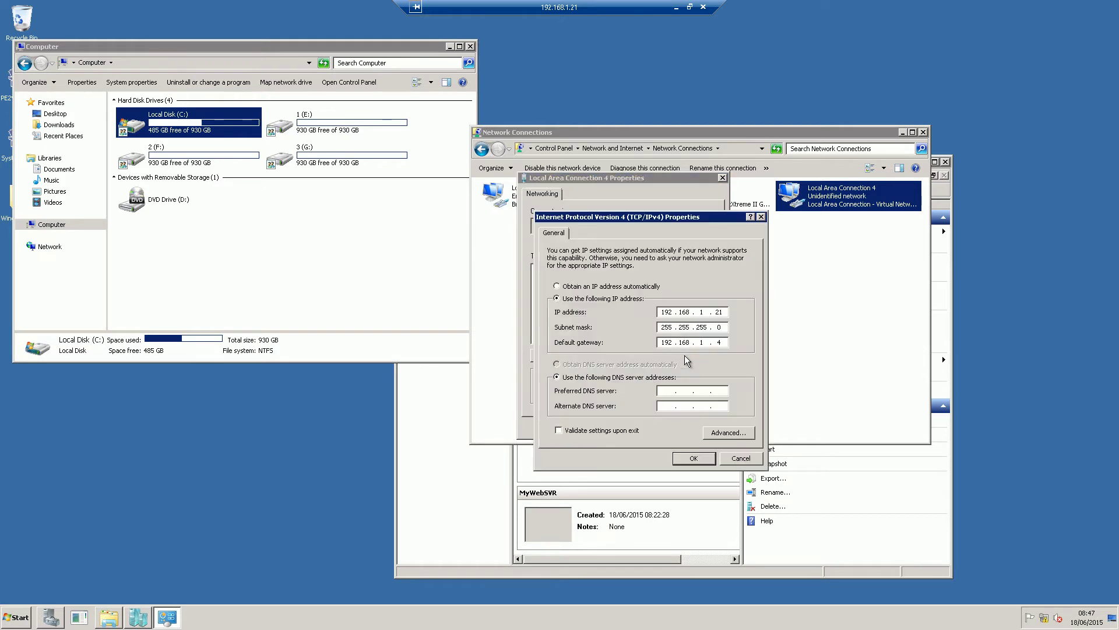
pyautogui.moveTo(638, 217); pyautogui.dragTo(645, 219)
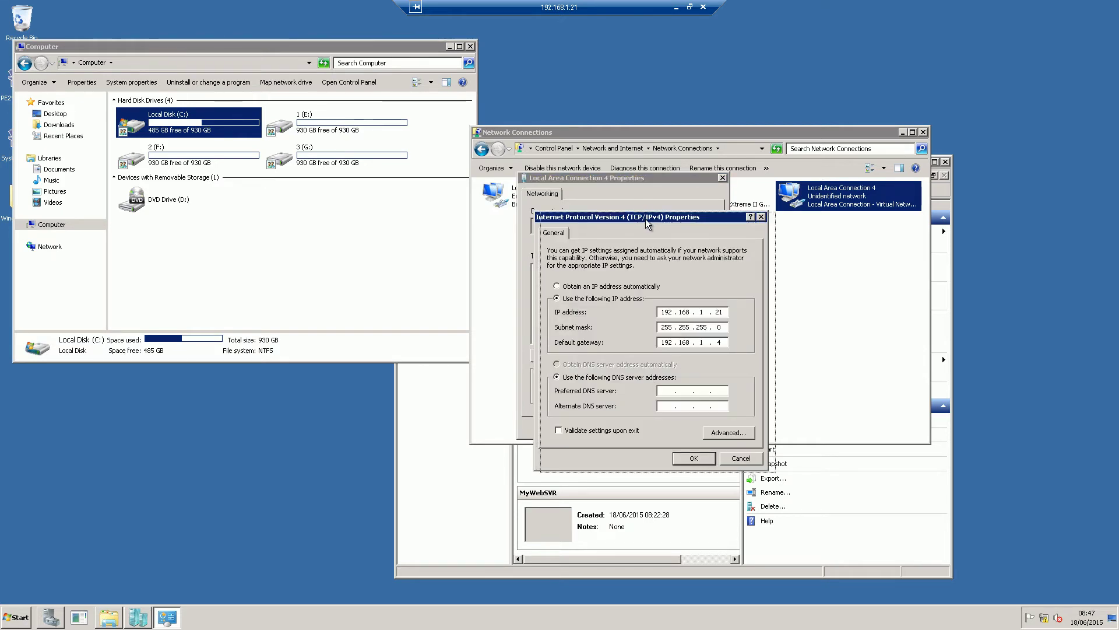
pyautogui.click(721, 437)
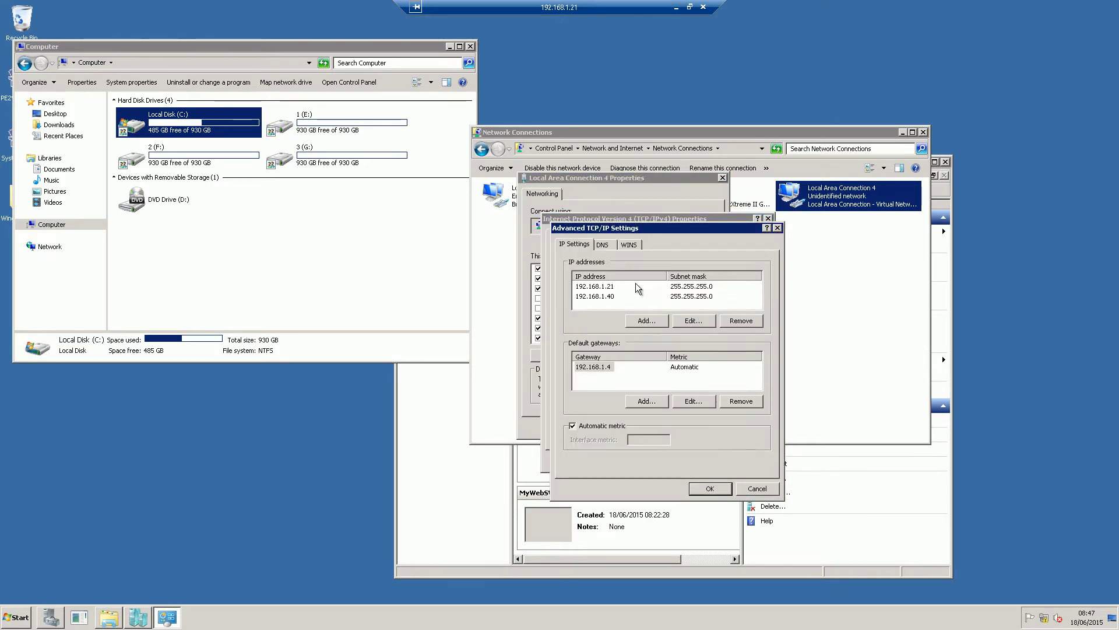
# Add 192.168.1.41 with subnet mask 255.255.255.0 as an additional IP address
pyautogui.click(639, 320)
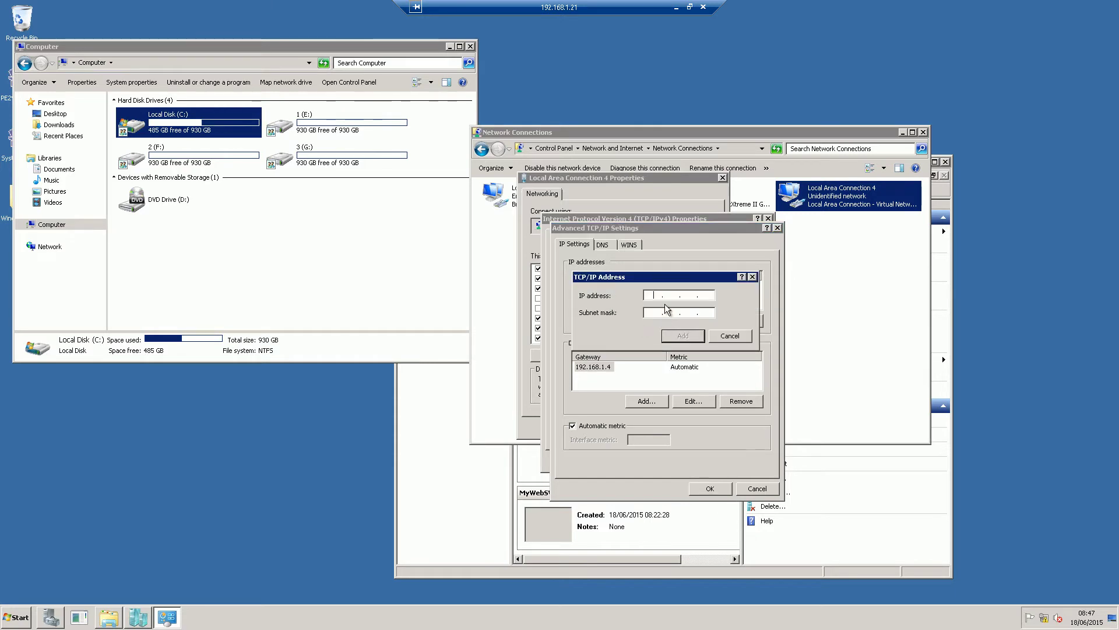
pyautogui.moveTo(653, 280); pyautogui.dragTo(672, 346)
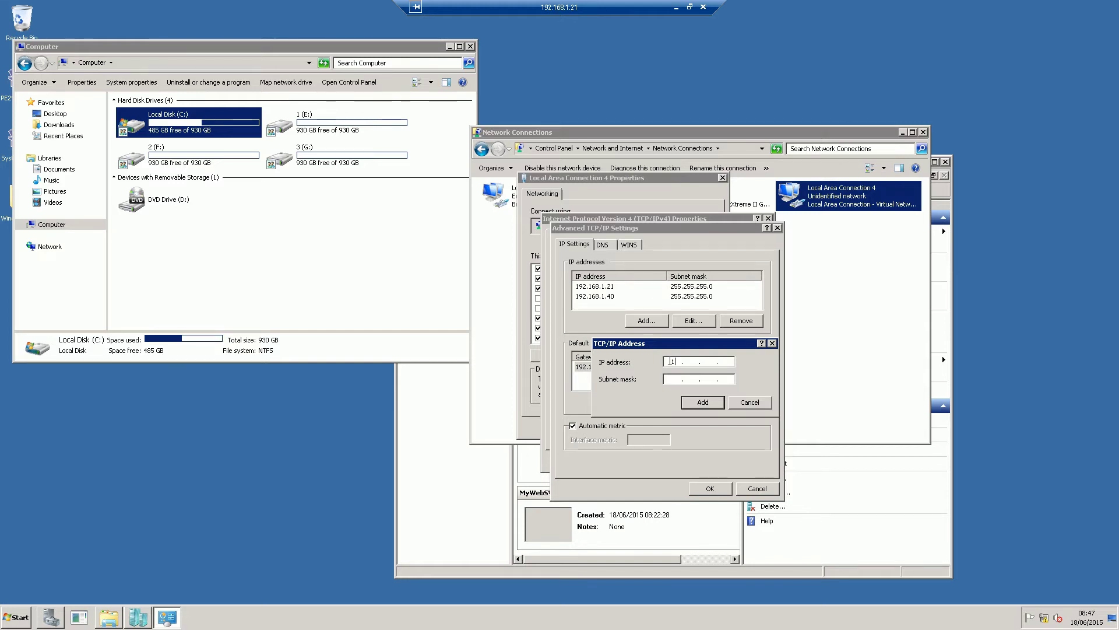
pyautogui.write('92 . 168 . 1 .')
pyautogui.click(669, 379)
pyautogui.click(695, 401)
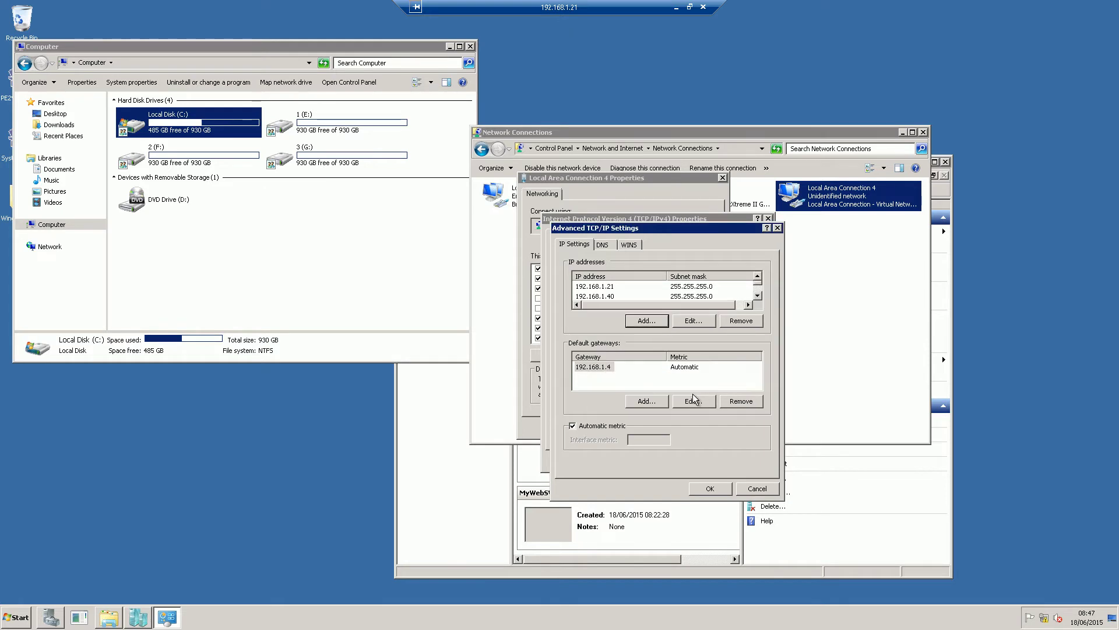
pyautogui.click(760, 292)
pyautogui.click(757, 296)
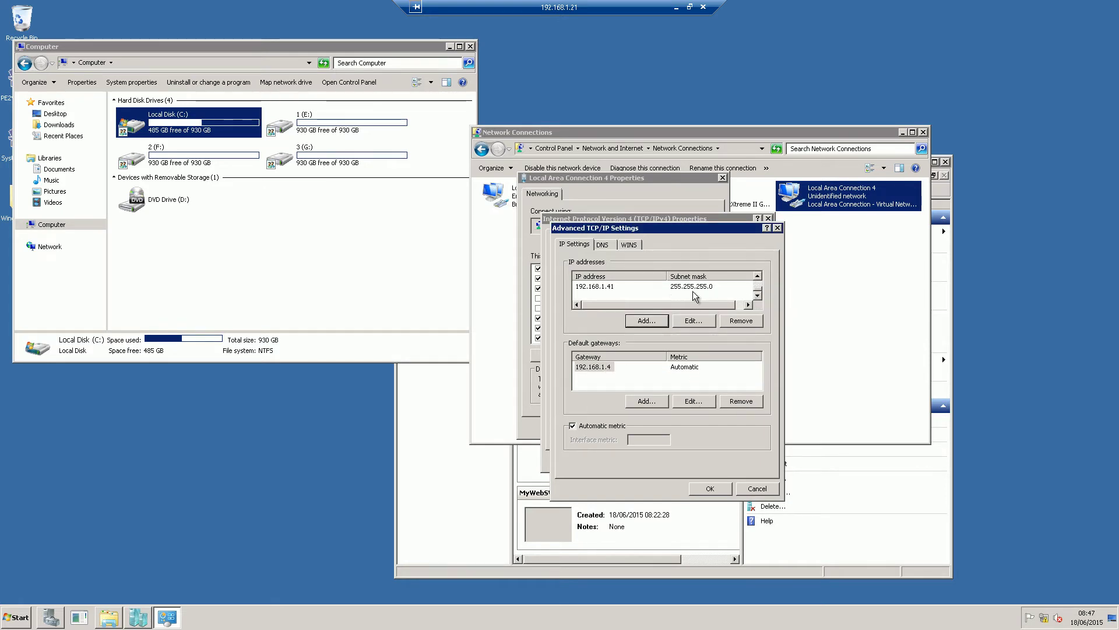
pyautogui.click(759, 282)
pyautogui.click(759, 281)
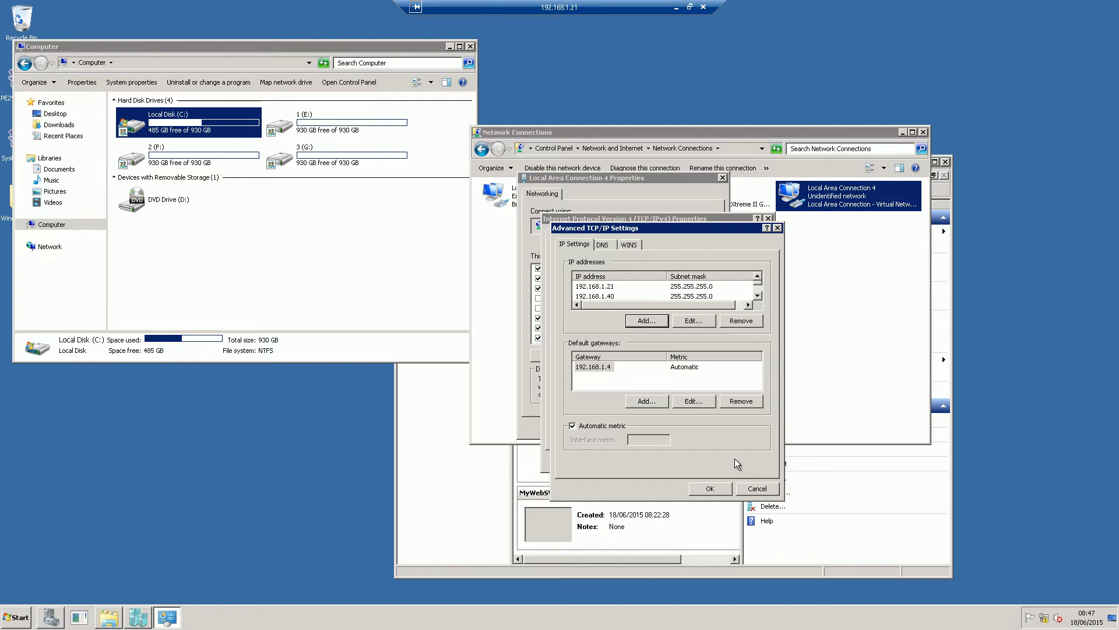
# Confirm the IPv4 settings, close the adapter properties and minimize Network Connections
pyautogui.click(710, 489)
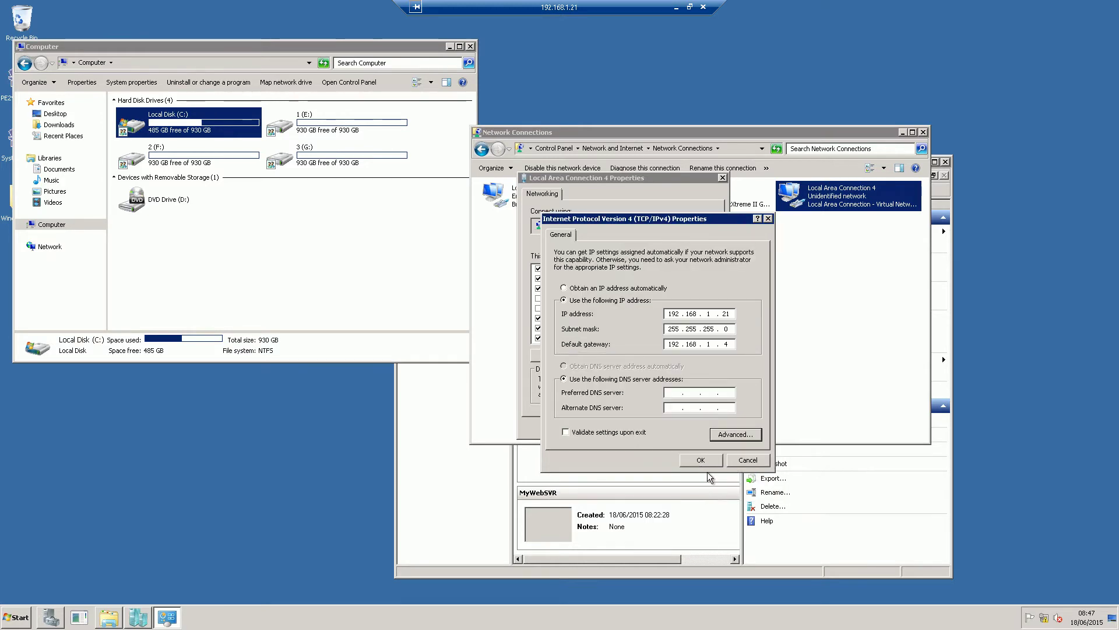
pyautogui.click(706, 463)
pyautogui.click(665, 426)
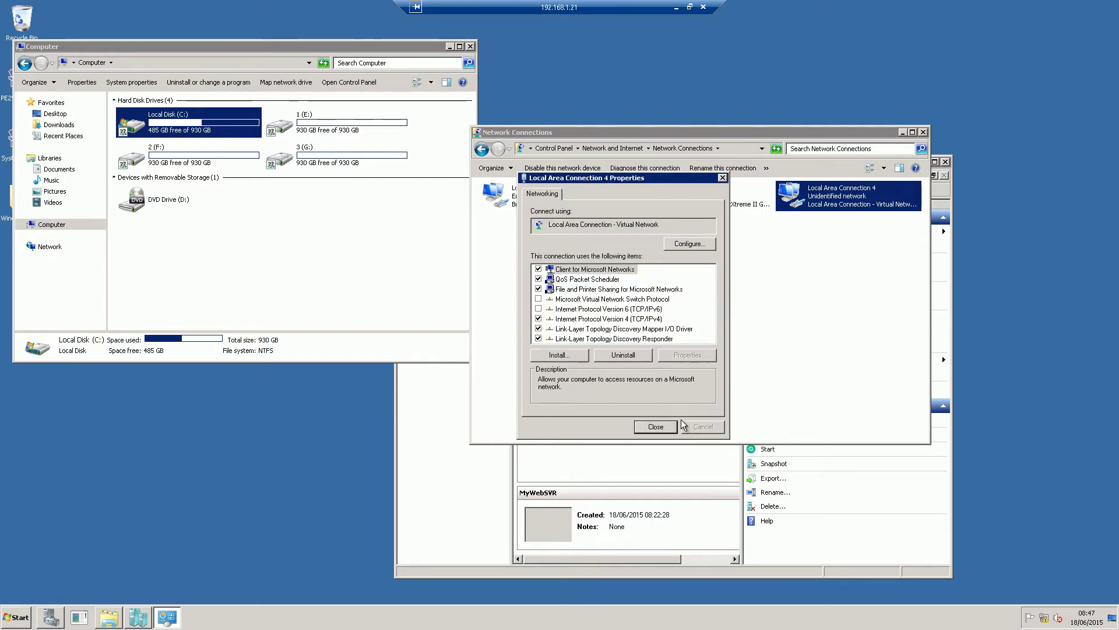
pyautogui.click(667, 426)
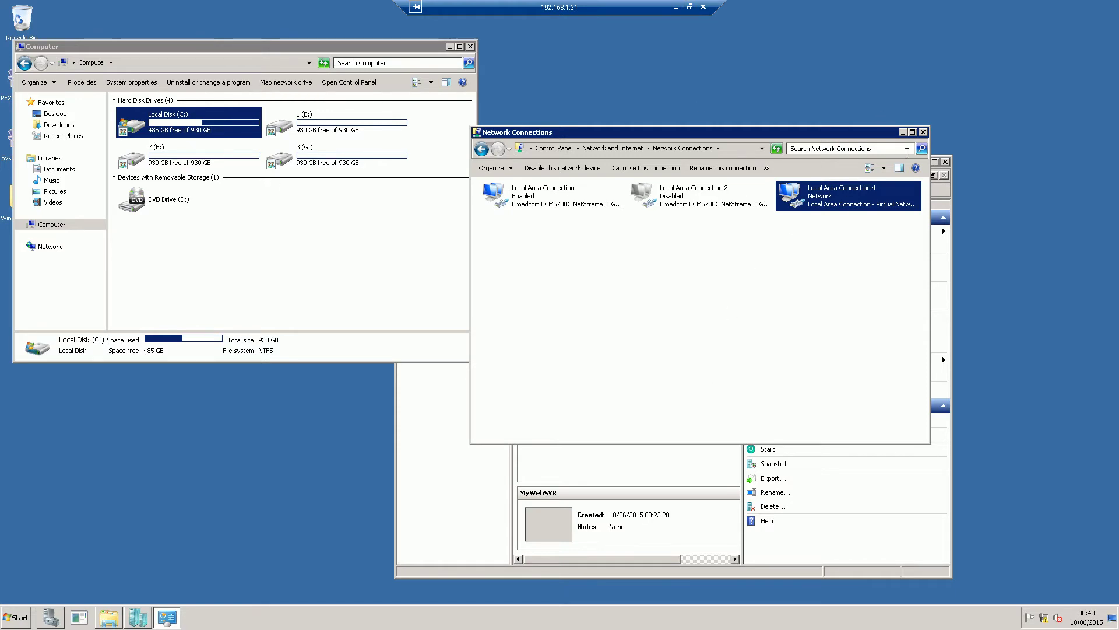
pyautogui.click(902, 133)
# Start the New Virtual Machine Wizard in Hyper-V Manager and skip the introduction page
pyautogui.click(670, 174)
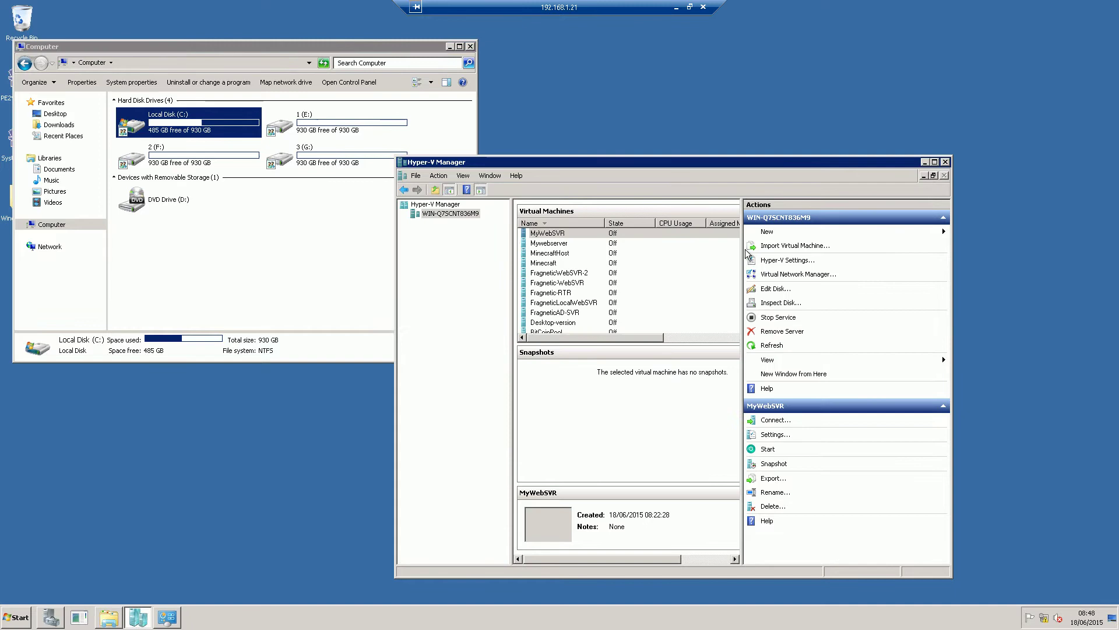
pyautogui.click(909, 232)
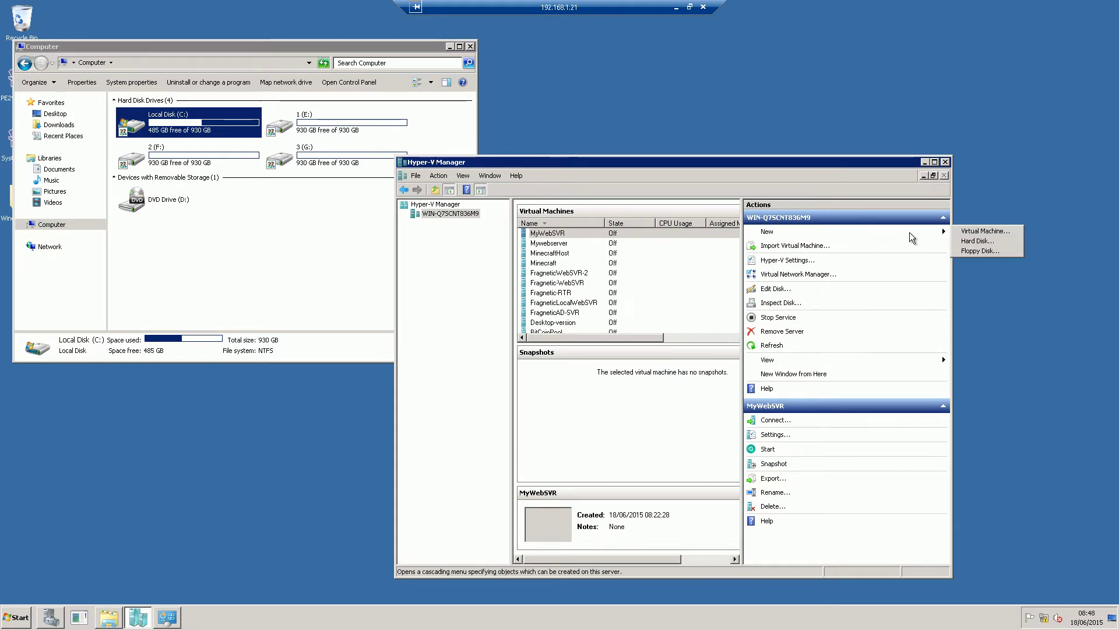
pyautogui.click(972, 232)
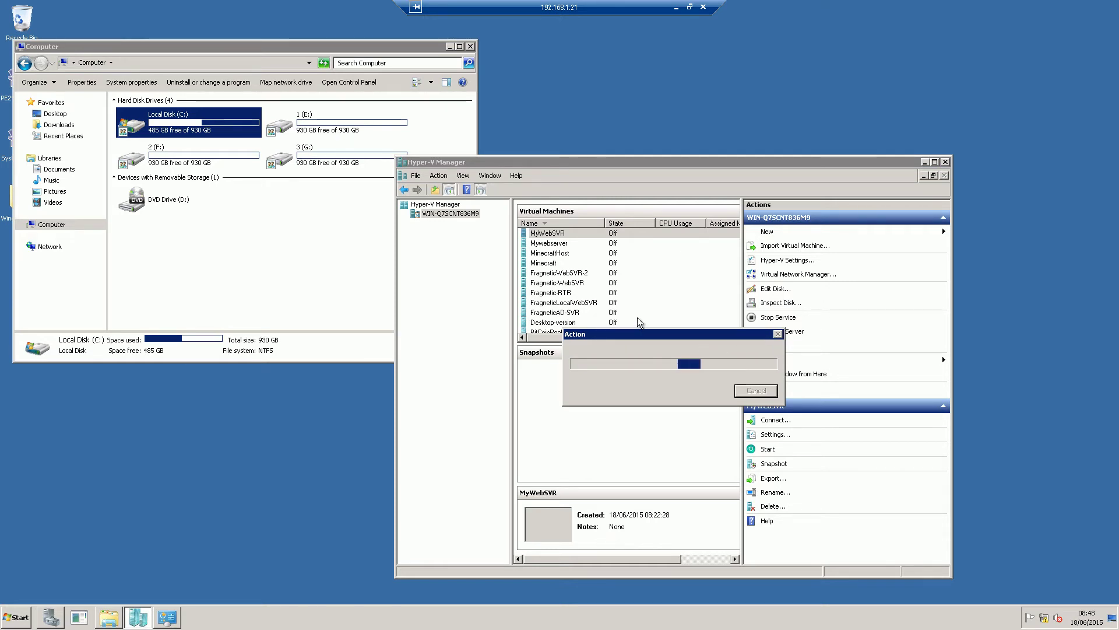
pyautogui.moveTo(666, 332); pyautogui.dragTo(629, 298)
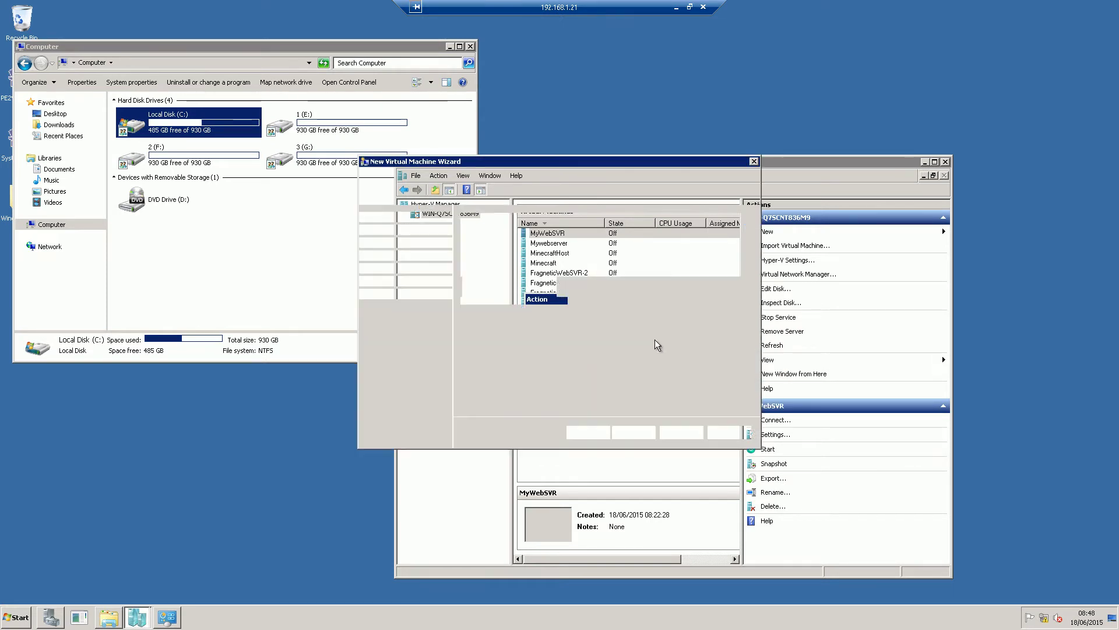
pyautogui.click(624, 432)
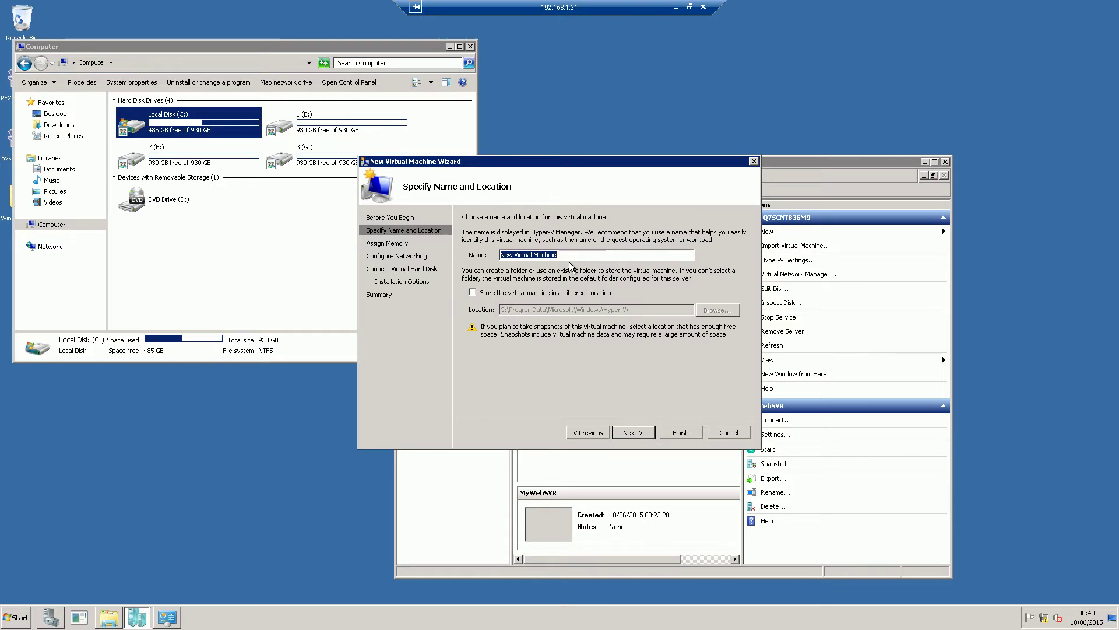
# Name the virtual machine UbuntuDesktop and keep the default memory
pyautogui.press('BackSpace')
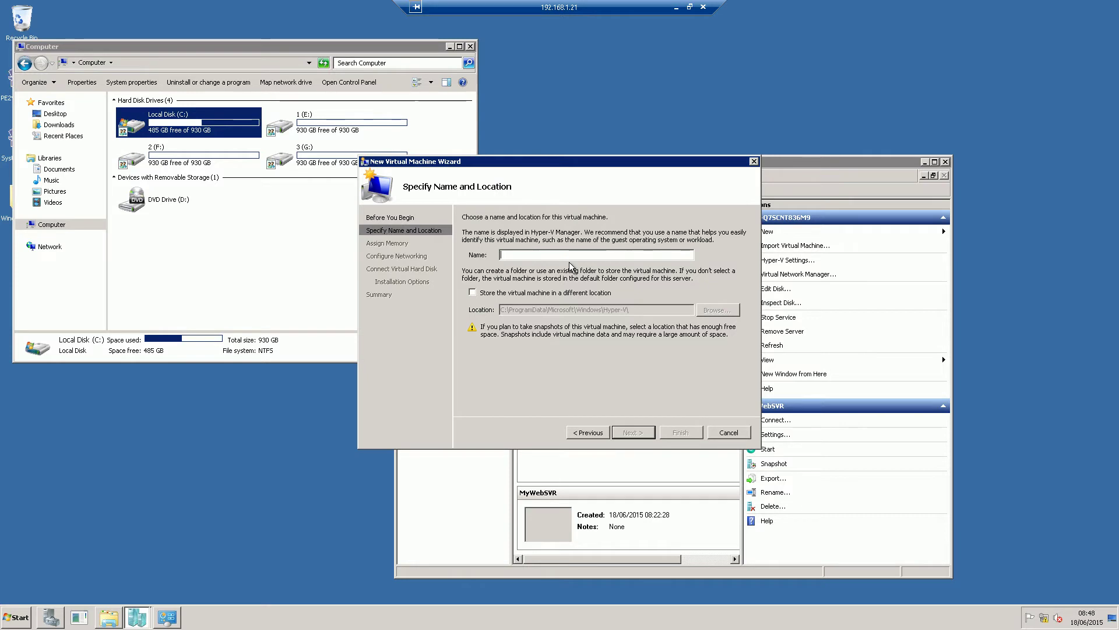
pyautogui.write('Ubuntu')
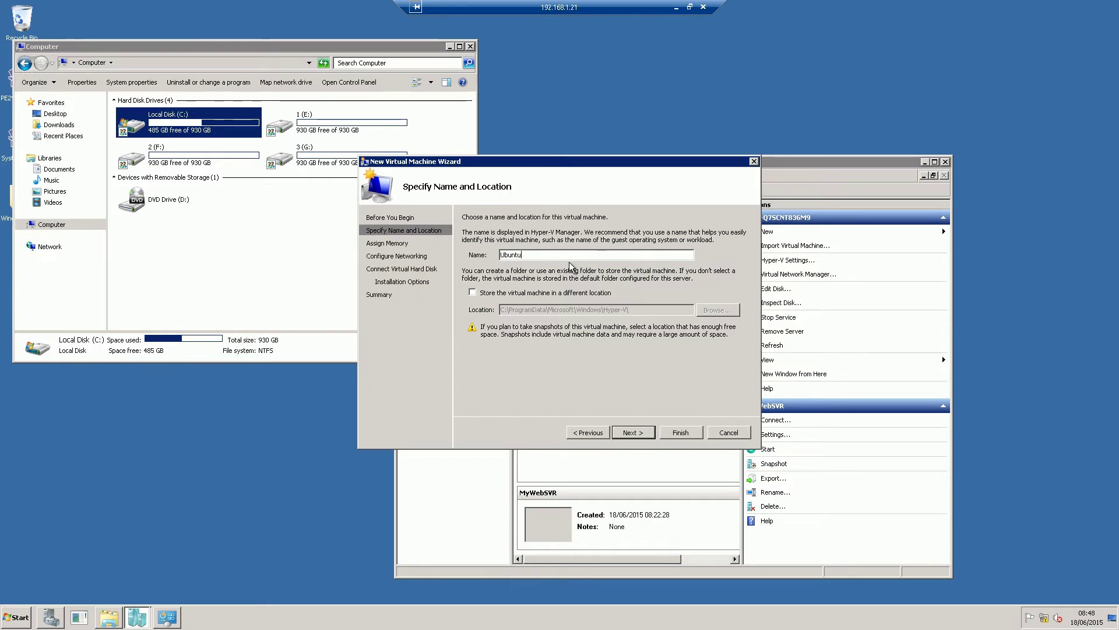
pyautogui.write('Desktop')
pyautogui.click(643, 432)
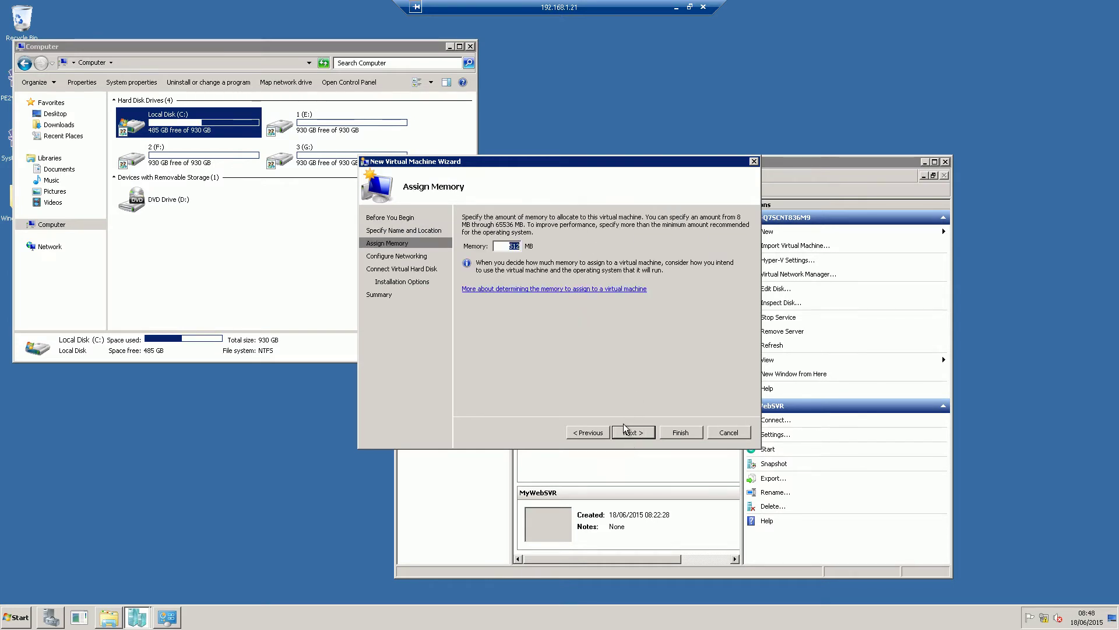
pyautogui.click(630, 432)
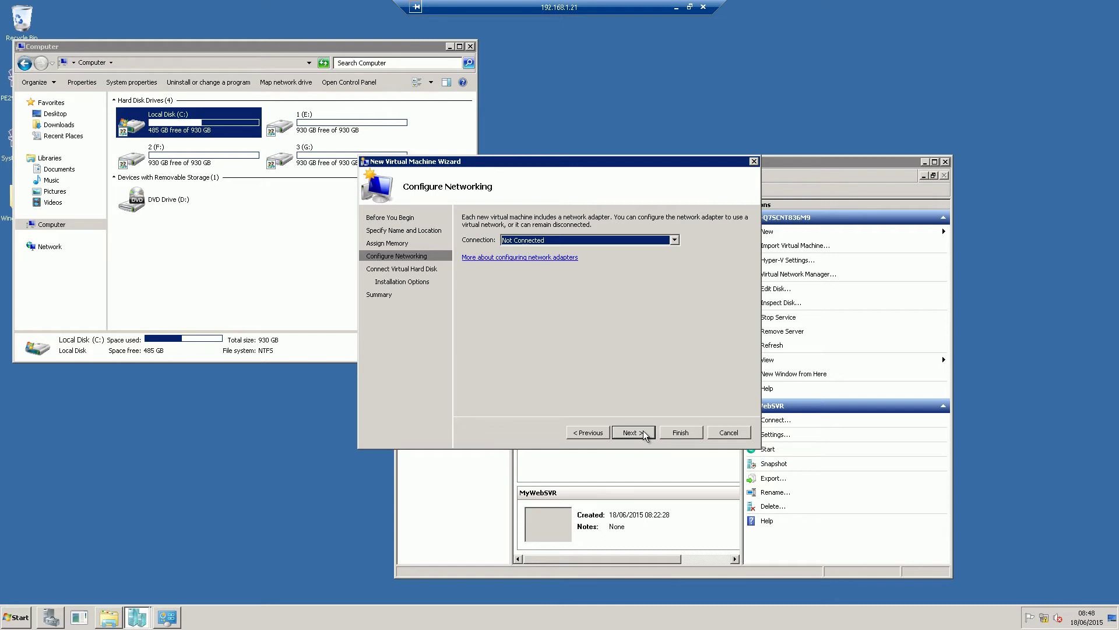
# Leave networking unconnected, attach the existing UbuntuDesktop.vhd disk, and finish creating the VM
pyautogui.click(635, 432)
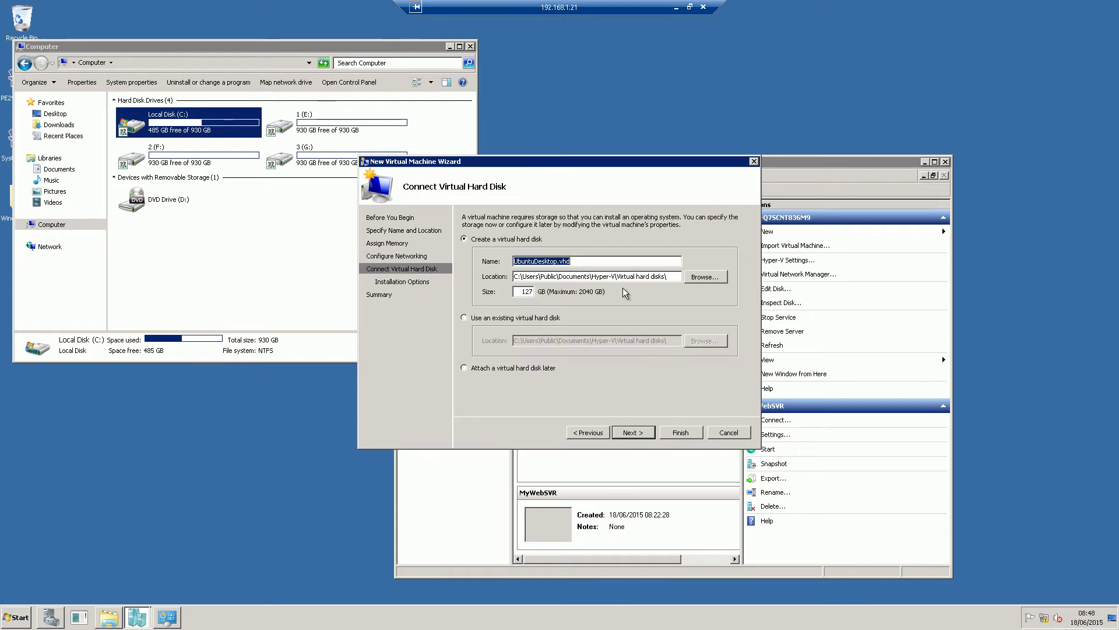
pyautogui.click(474, 318)
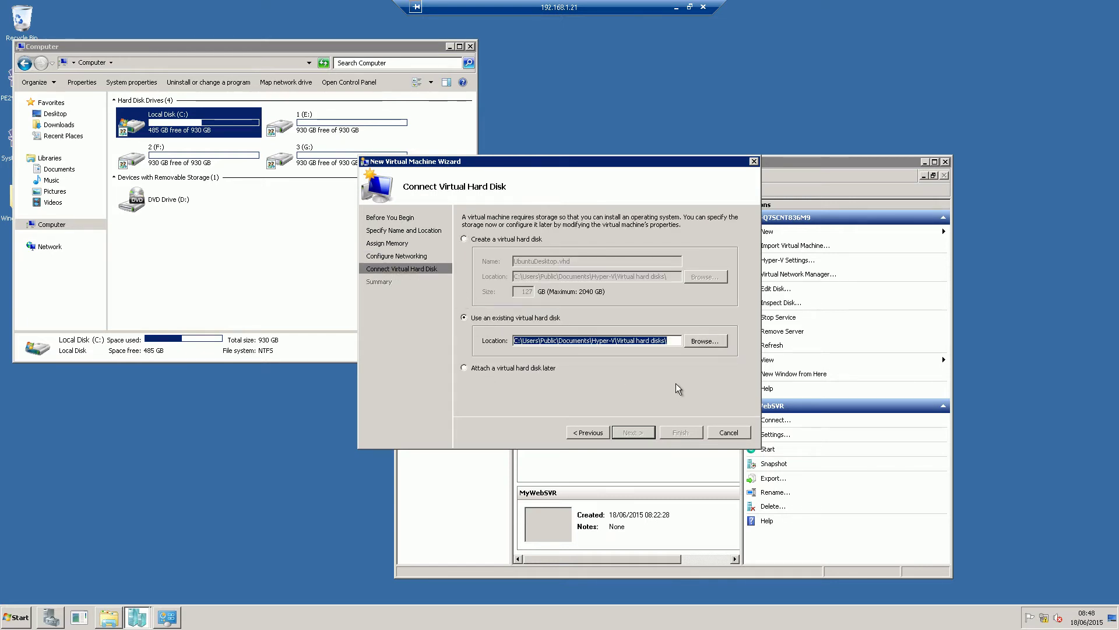
pyautogui.click(705, 341)
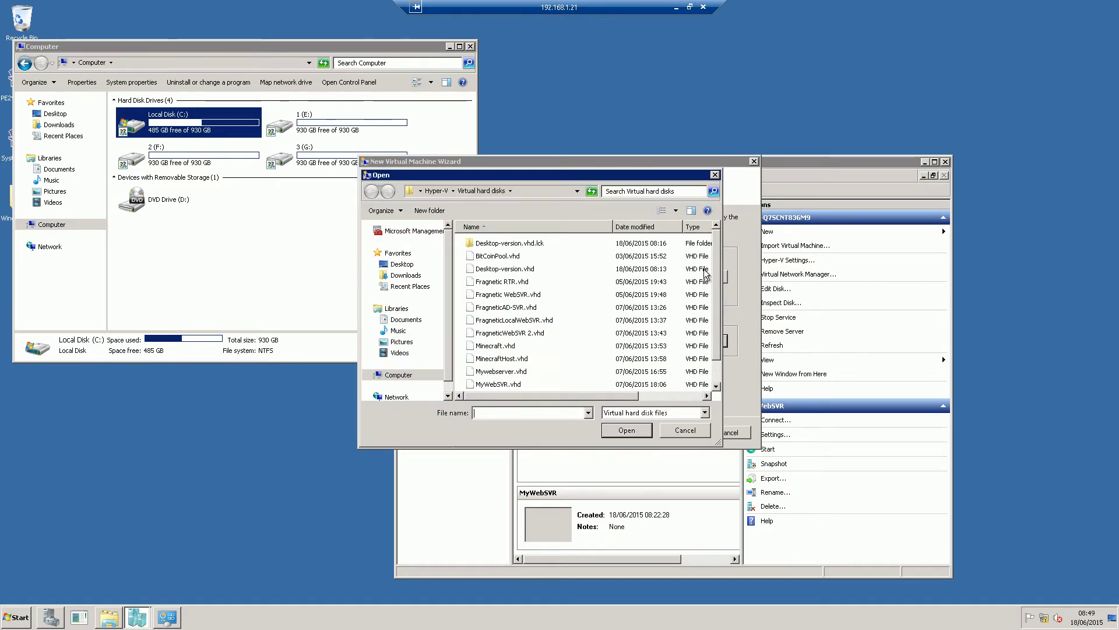
pyautogui.scroll(-1, 708, 358)
pyautogui.click(546, 386)
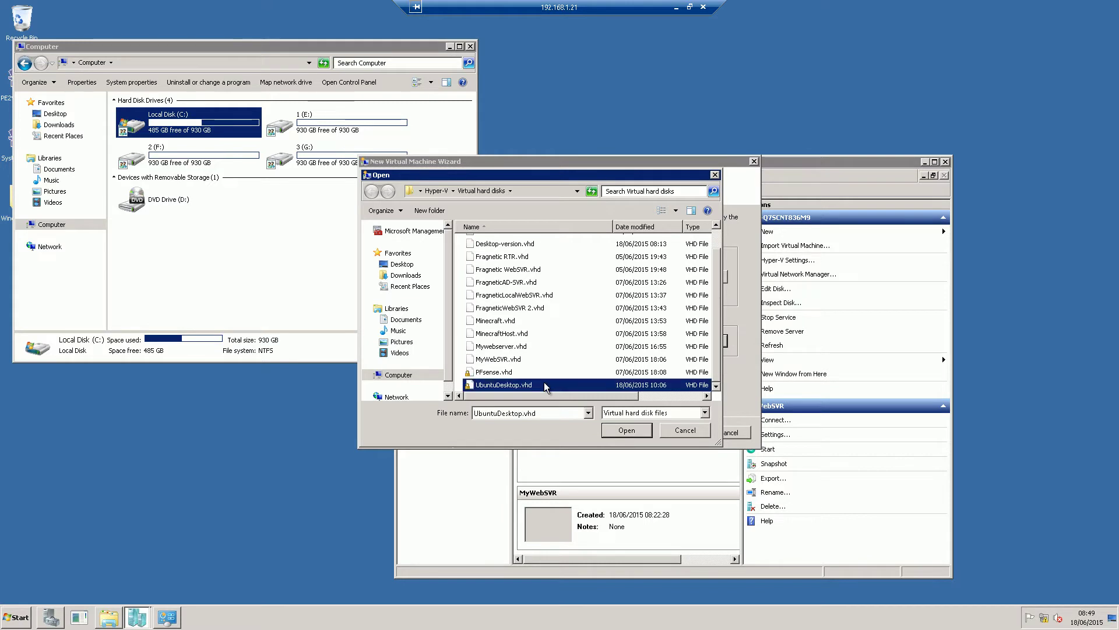
pyautogui.click(627, 430)
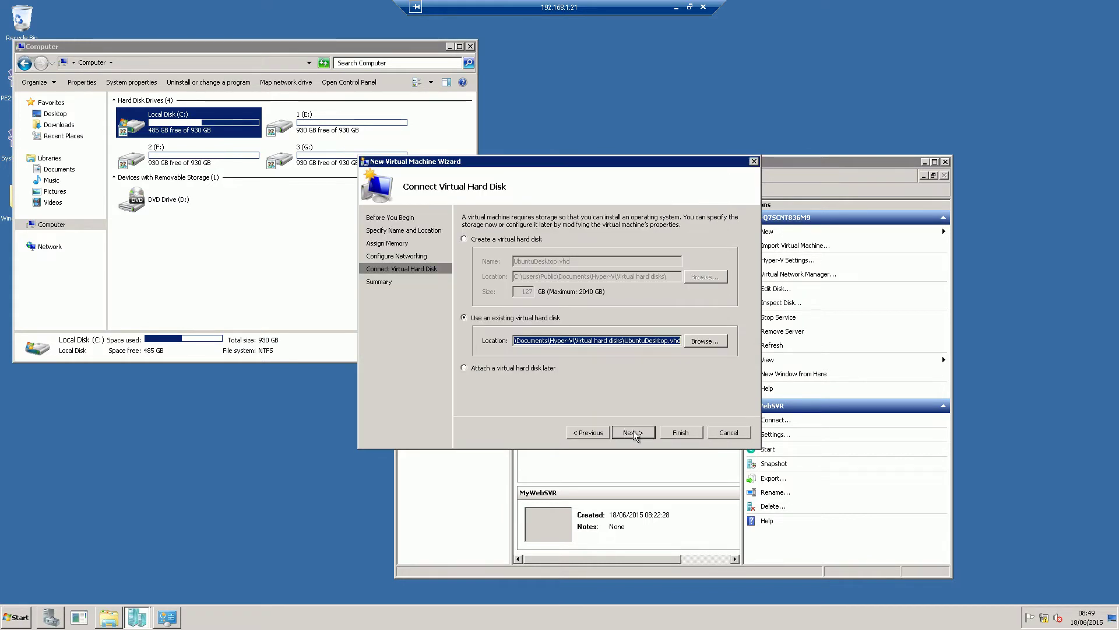
pyautogui.click(632, 432)
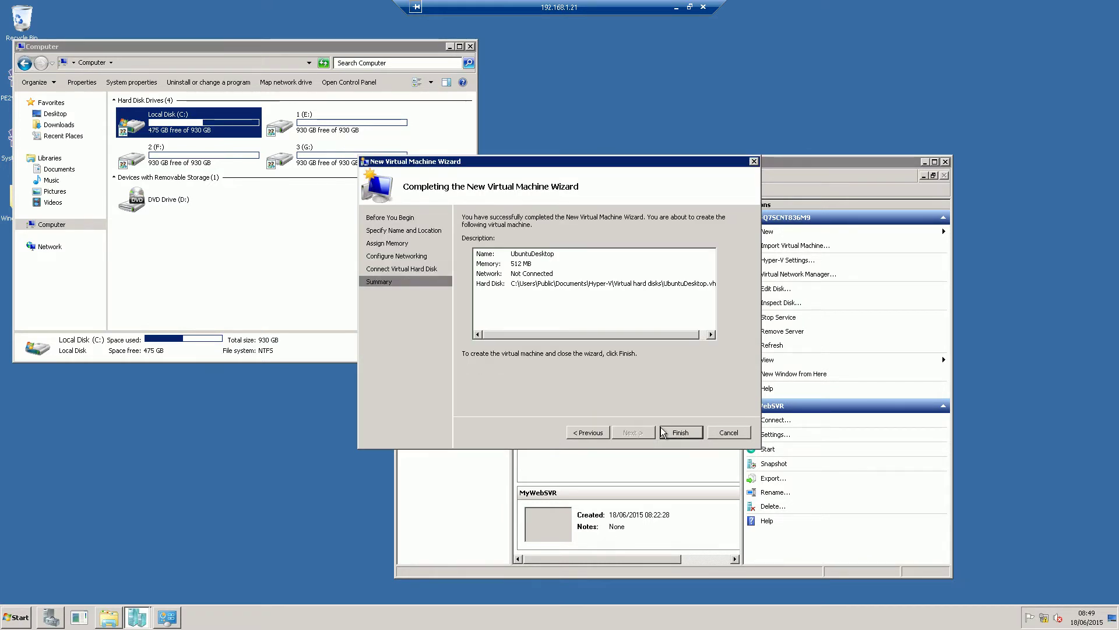
pyautogui.click(666, 433)
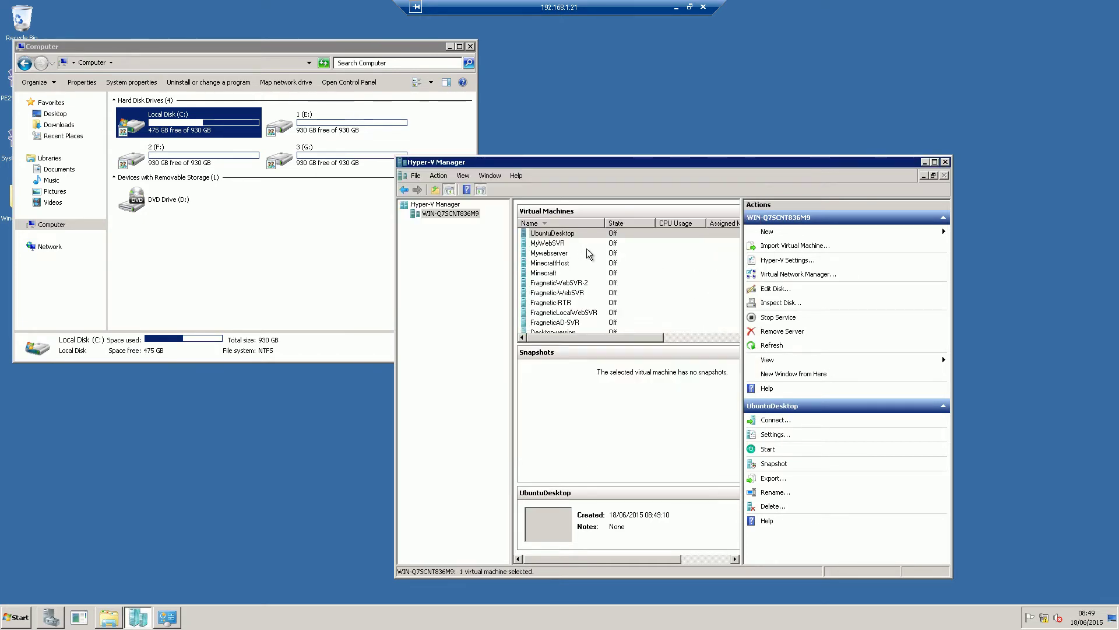
# Start the UbuntuDesktop VM and connect to its console
pyautogui.press('F2')
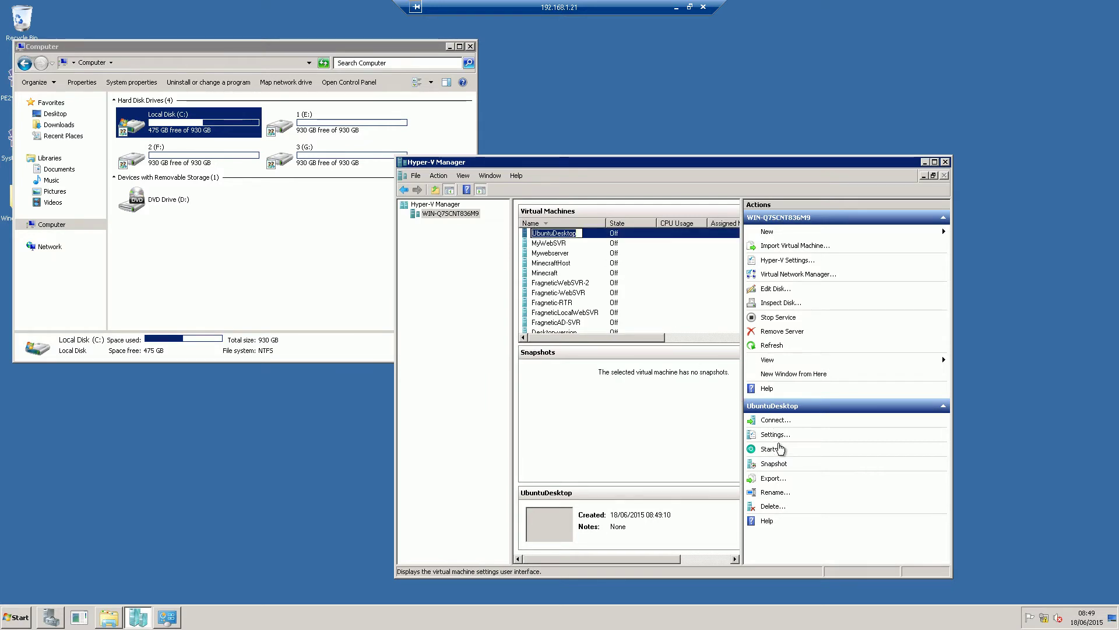
pyautogui.click(768, 451)
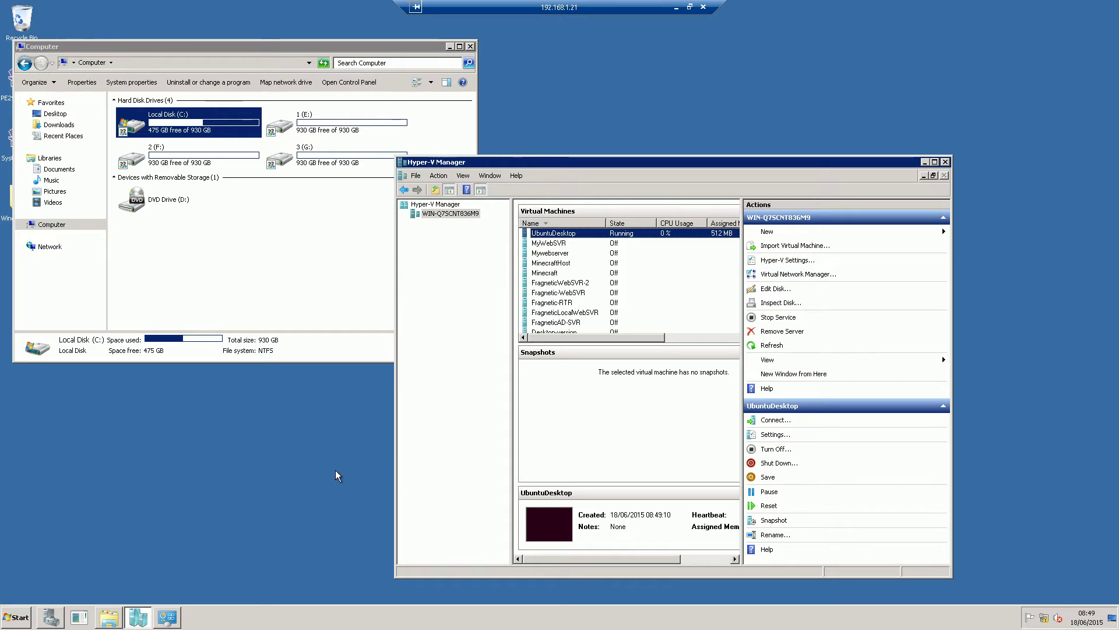
pyautogui.moveTo(626, 168); pyautogui.dragTo(696, 145)
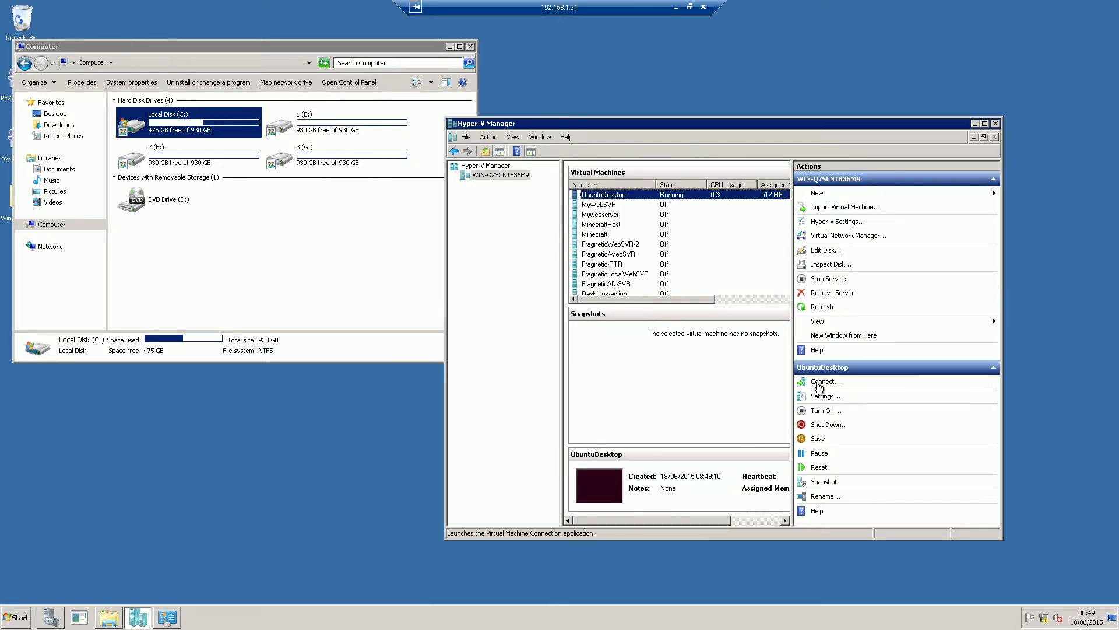
pyautogui.rightClick(707, 196)
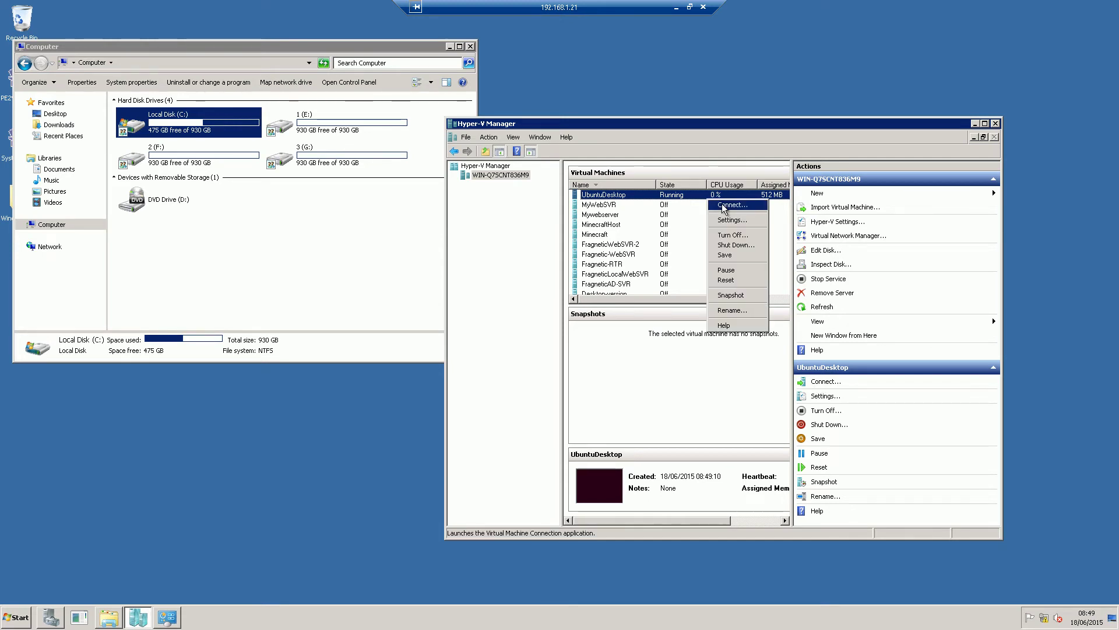
pyautogui.click(721, 205)
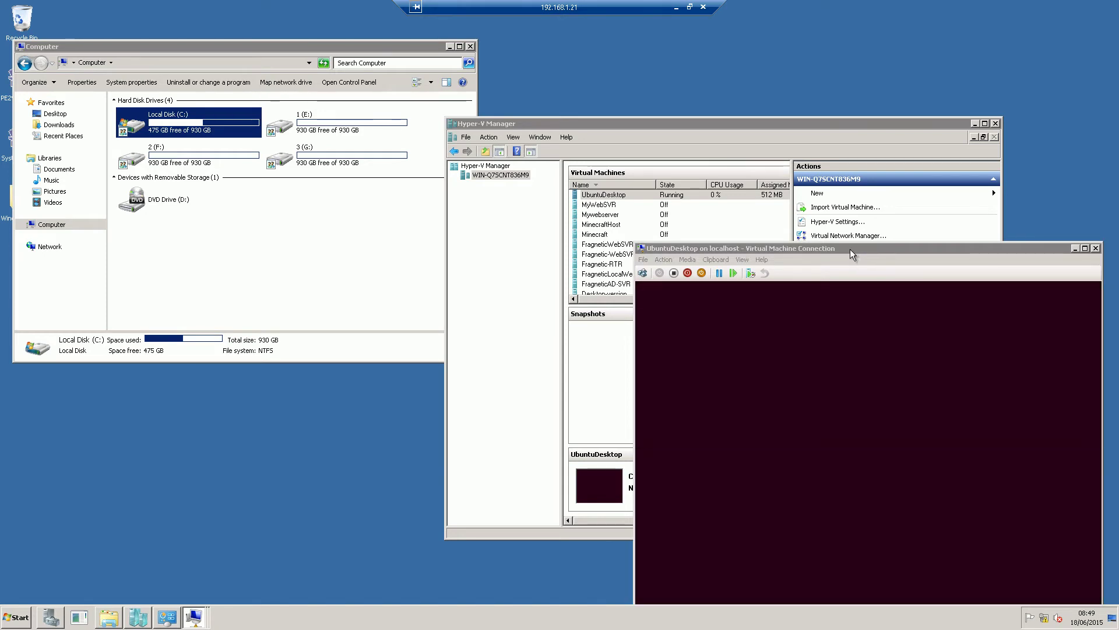
# Close the four stale disconnected UbuntuDesktop VM connection windows
pyautogui.moveTo(850, 249); pyautogui.dragTo(765, 149)
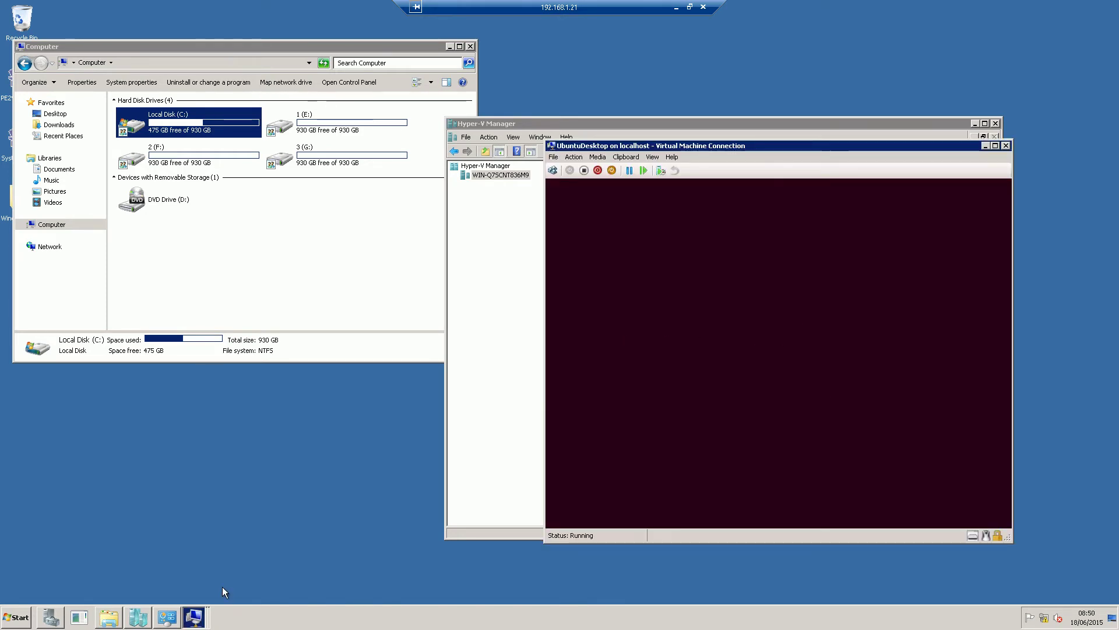
pyautogui.click(194, 616)
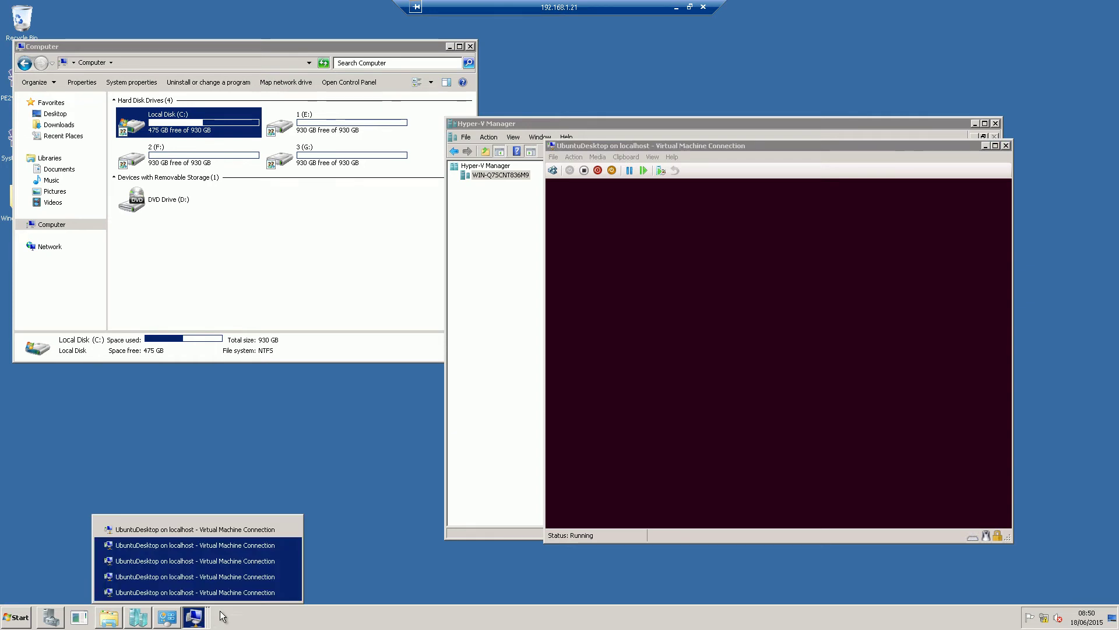
pyautogui.click(285, 593)
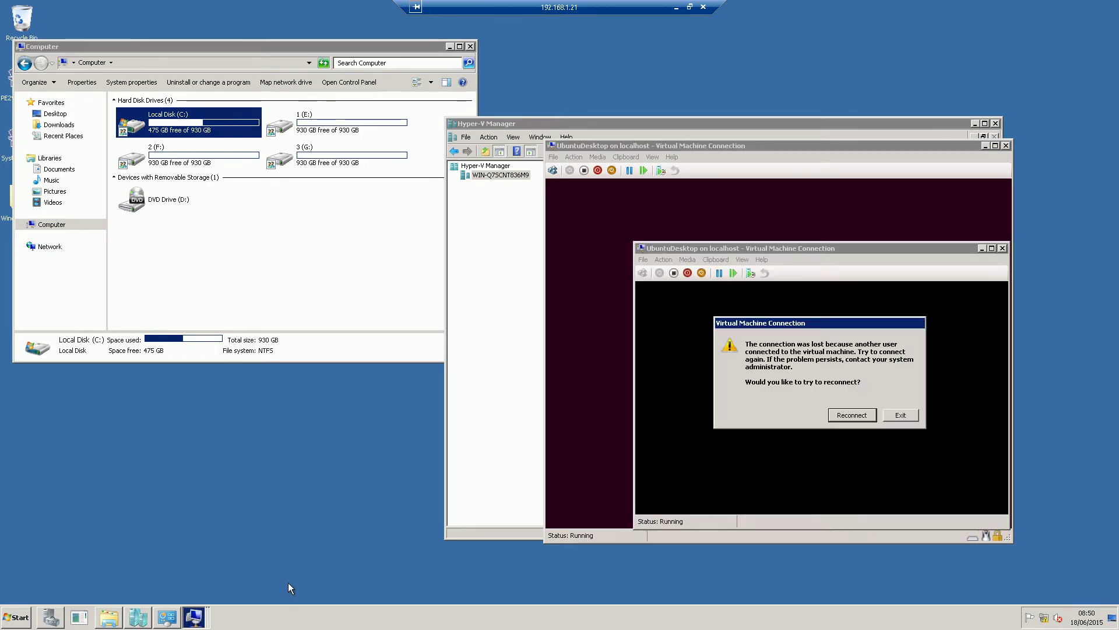
pyautogui.click(901, 415)
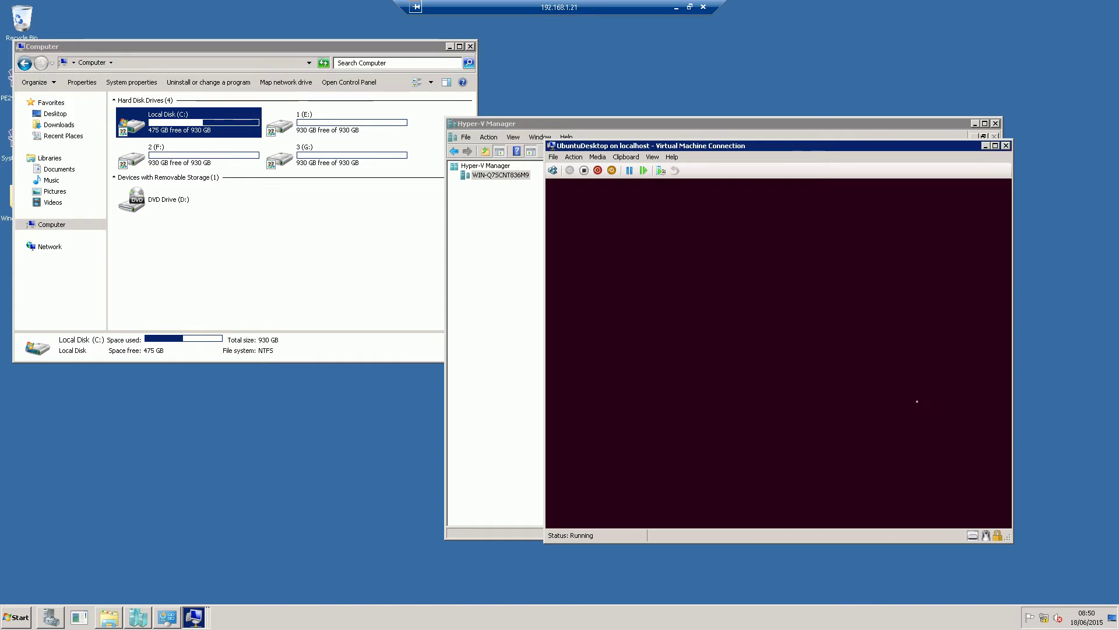
pyautogui.click(201, 617)
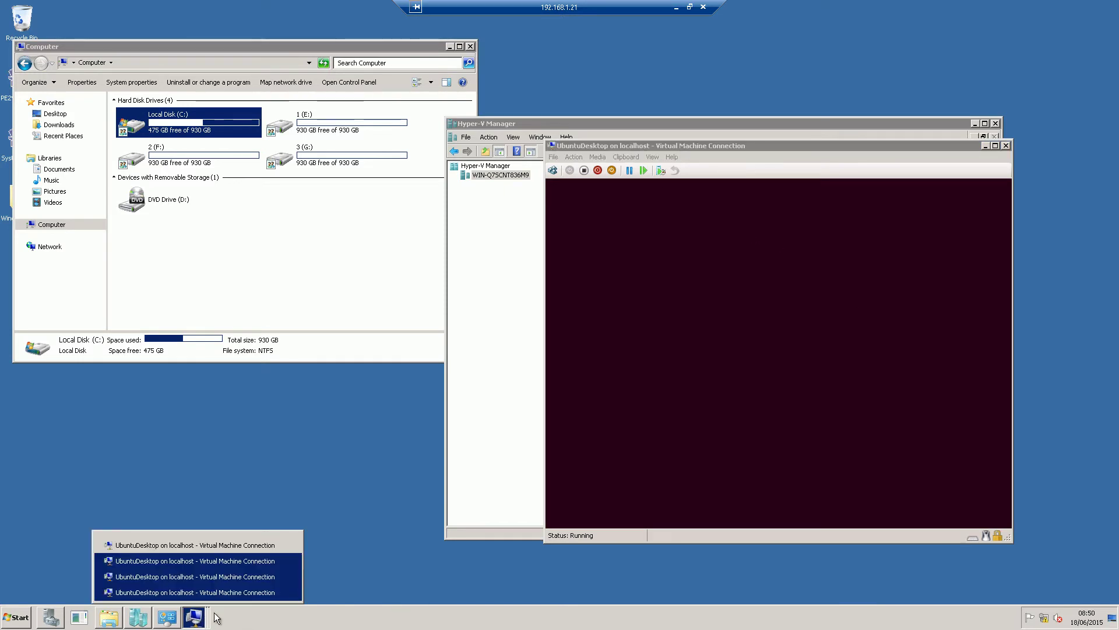
pyautogui.click(285, 591)
pyautogui.click(900, 415)
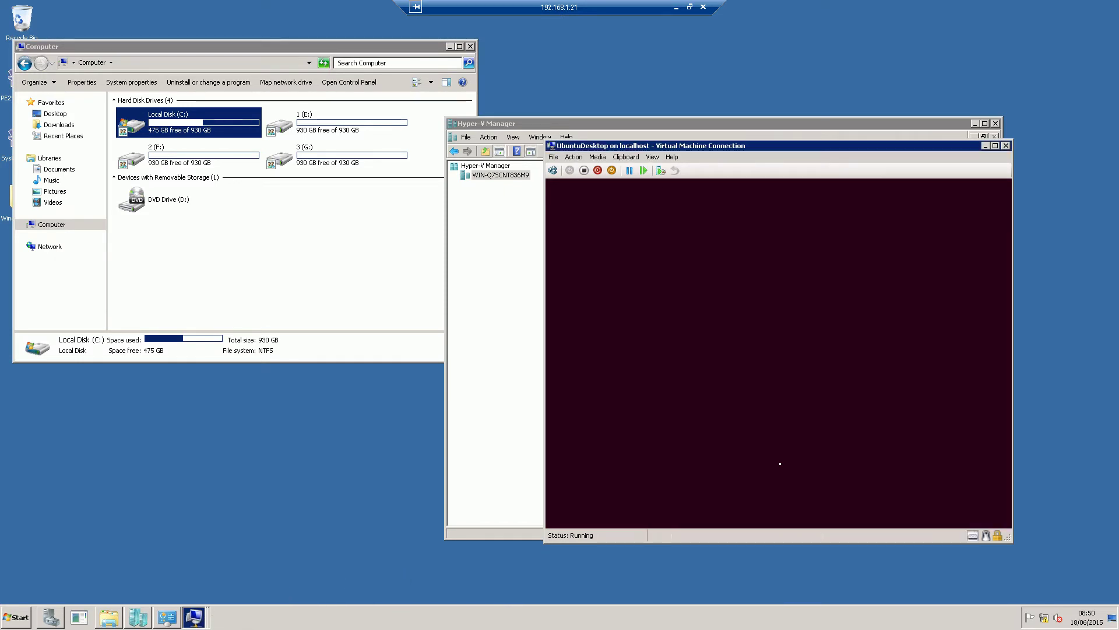
pyautogui.click(188, 622)
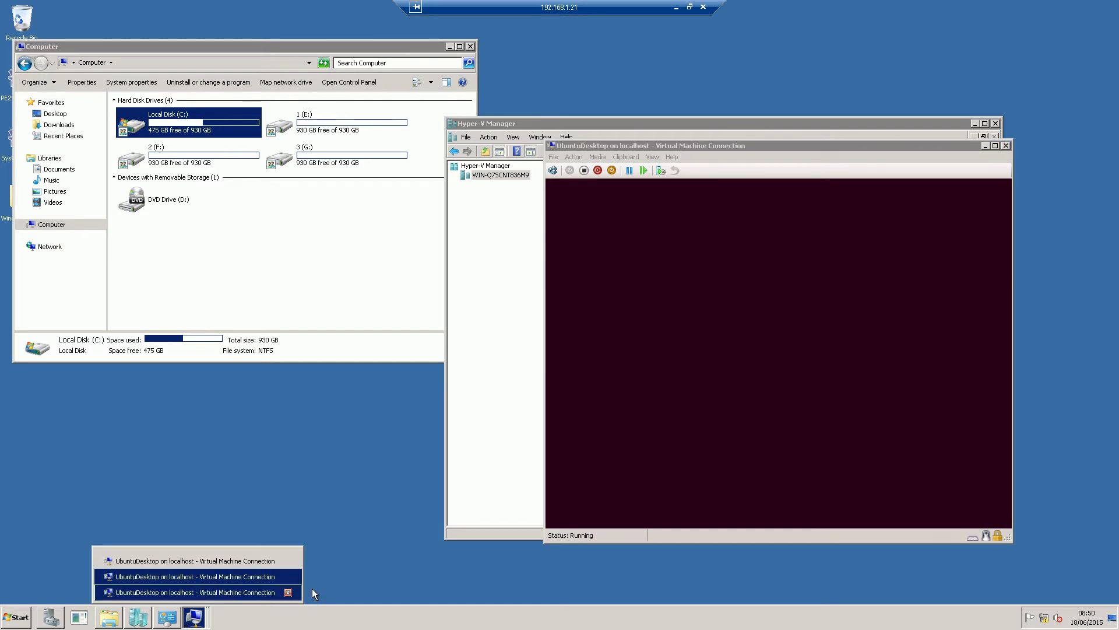
pyautogui.click(287, 592)
pyautogui.click(900, 415)
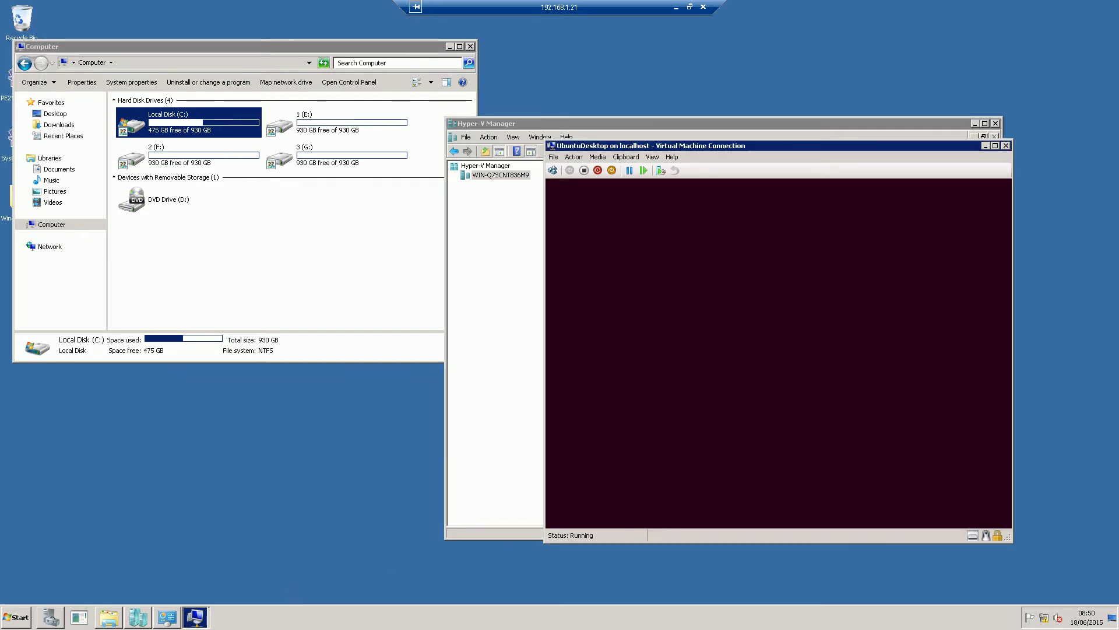
pyautogui.click(195, 618)
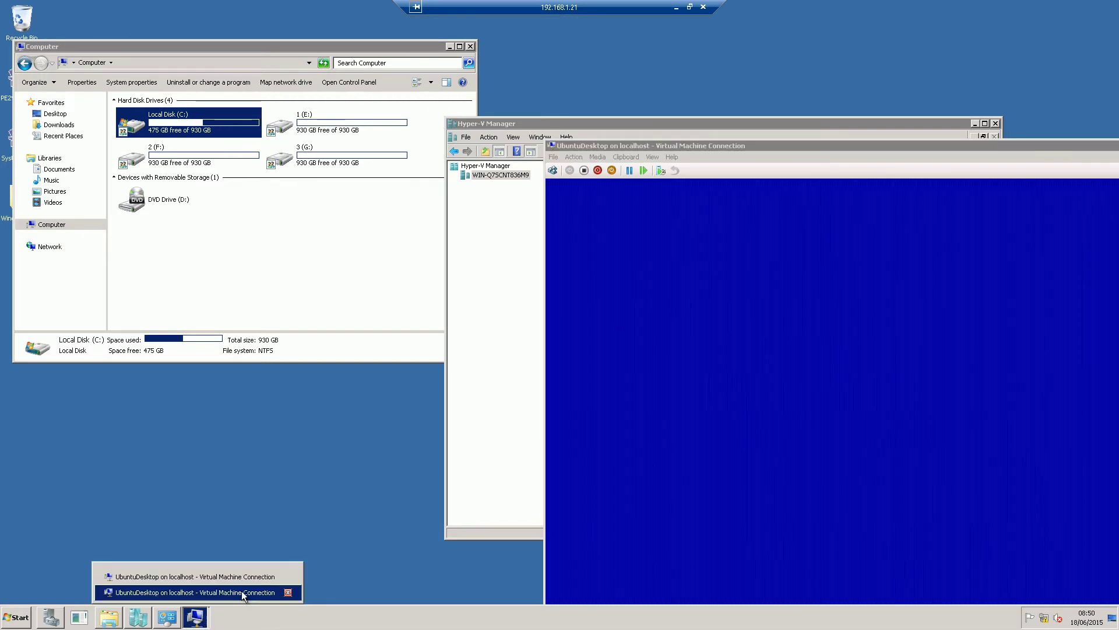
pyautogui.click(241, 592)
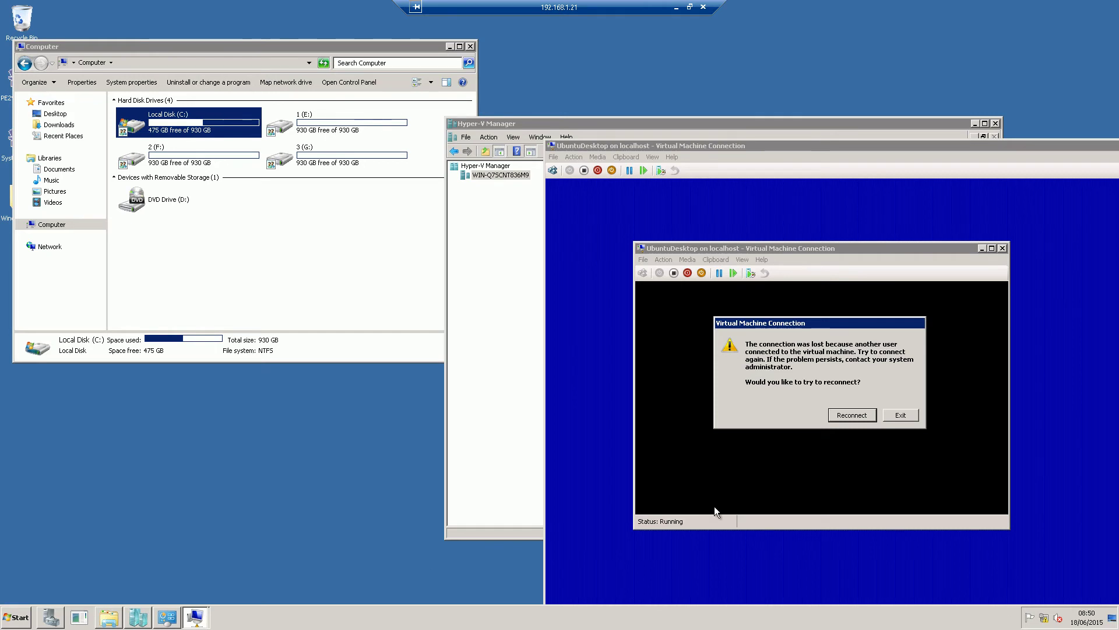
pyautogui.click(901, 415)
# Turn off the UbuntuDesktop VM, minimise the remote session, and bring vCenter Converter forward
pyautogui.moveTo(904, 146); pyautogui.dragTo(662, 49)
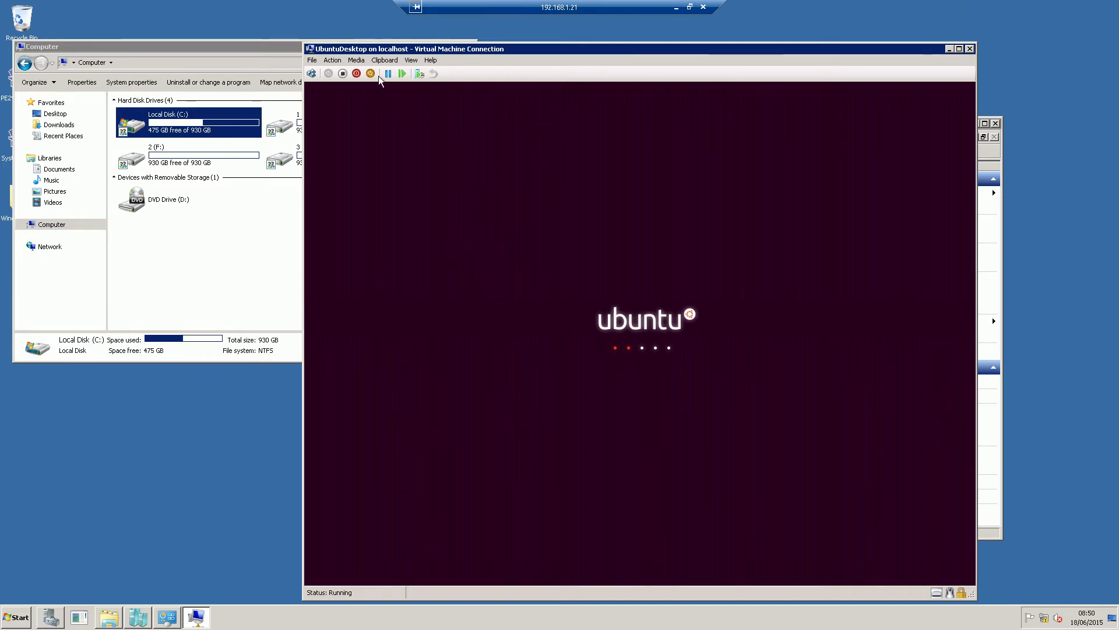
pyautogui.click(342, 73)
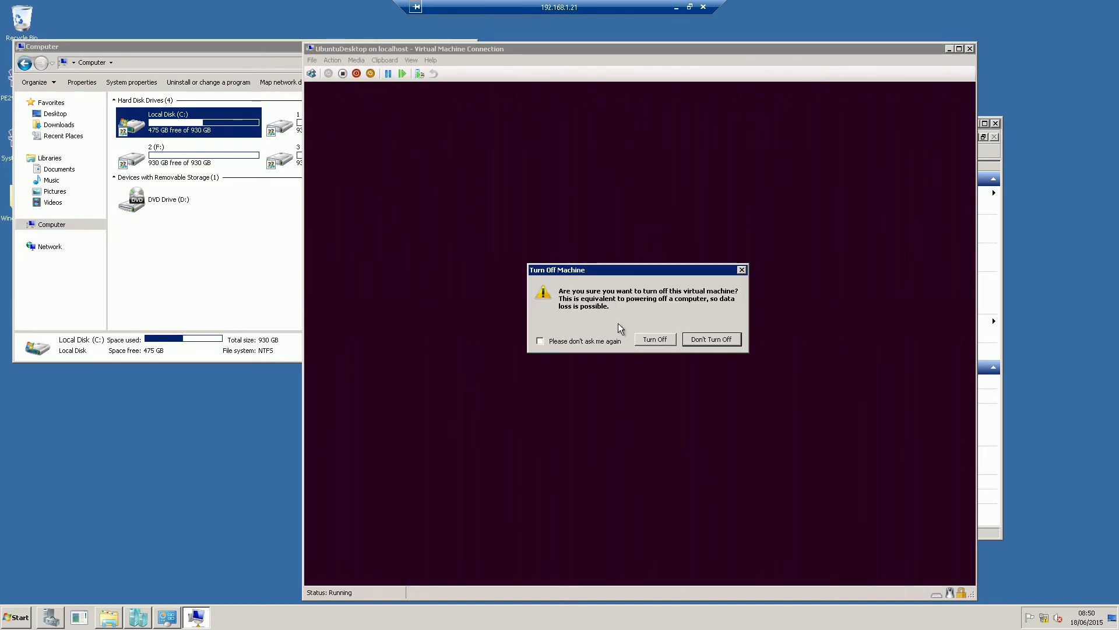
pyautogui.click(654, 339)
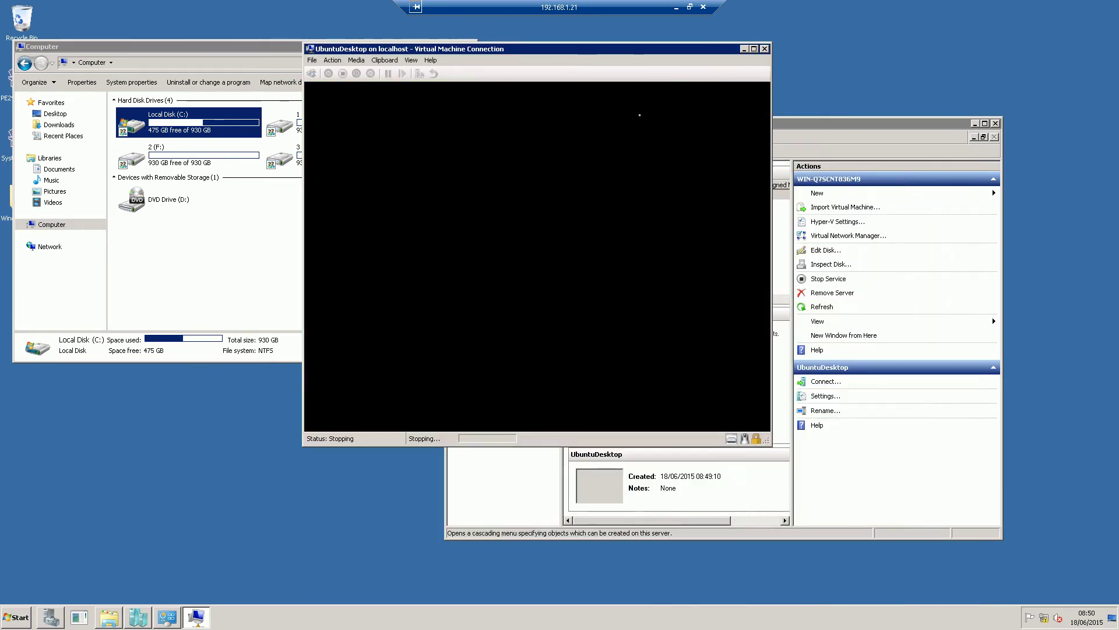
pyautogui.click(806, 123)
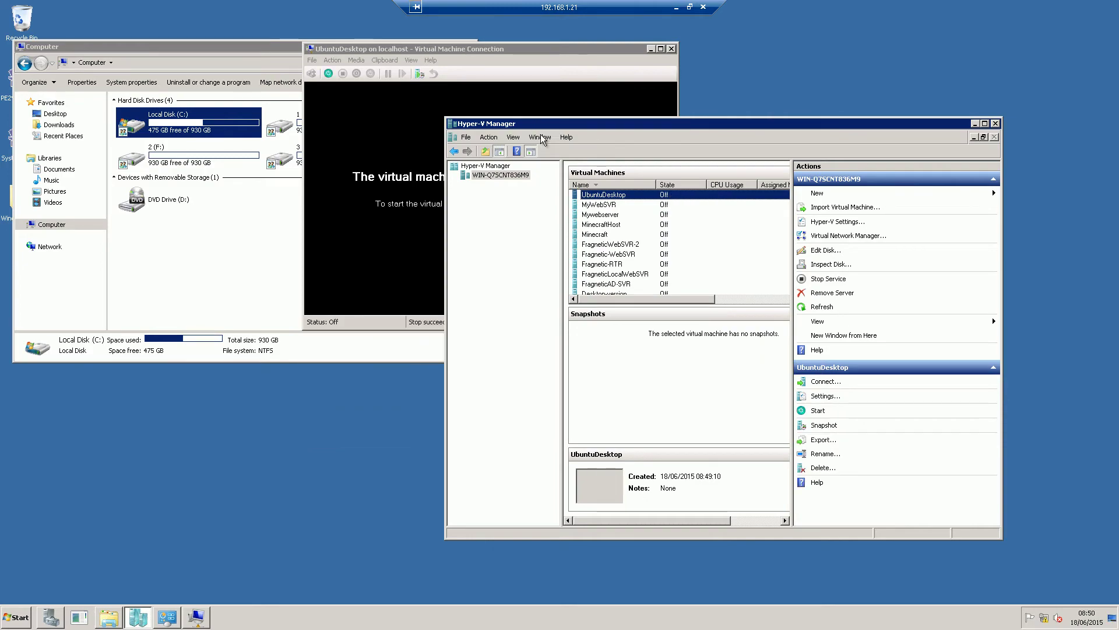
pyautogui.click(676, 8)
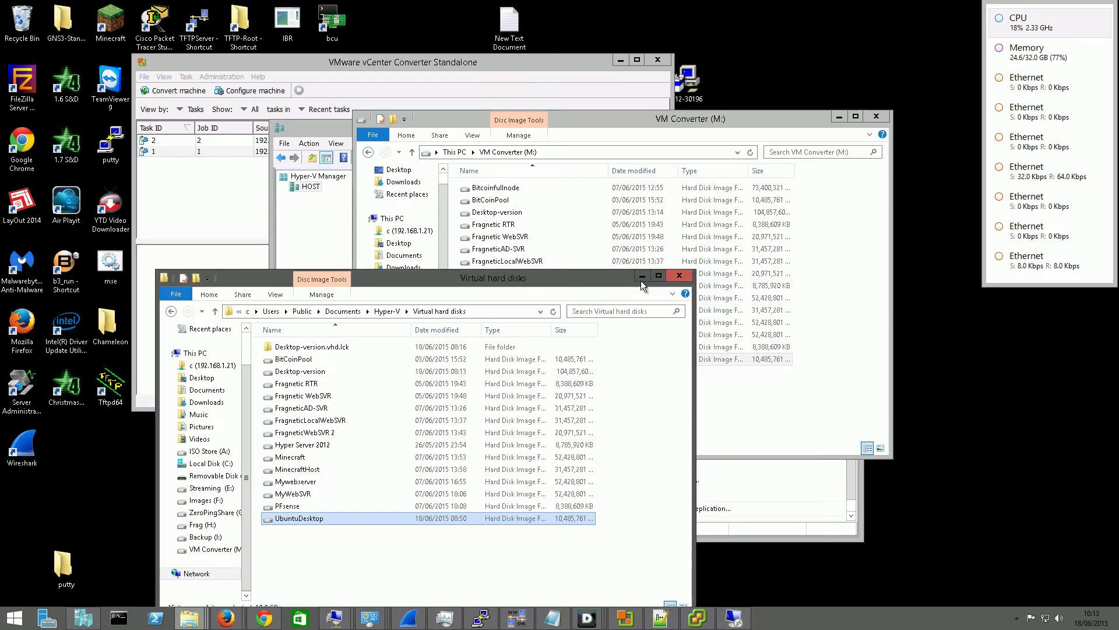
pyautogui.click(453, 66)
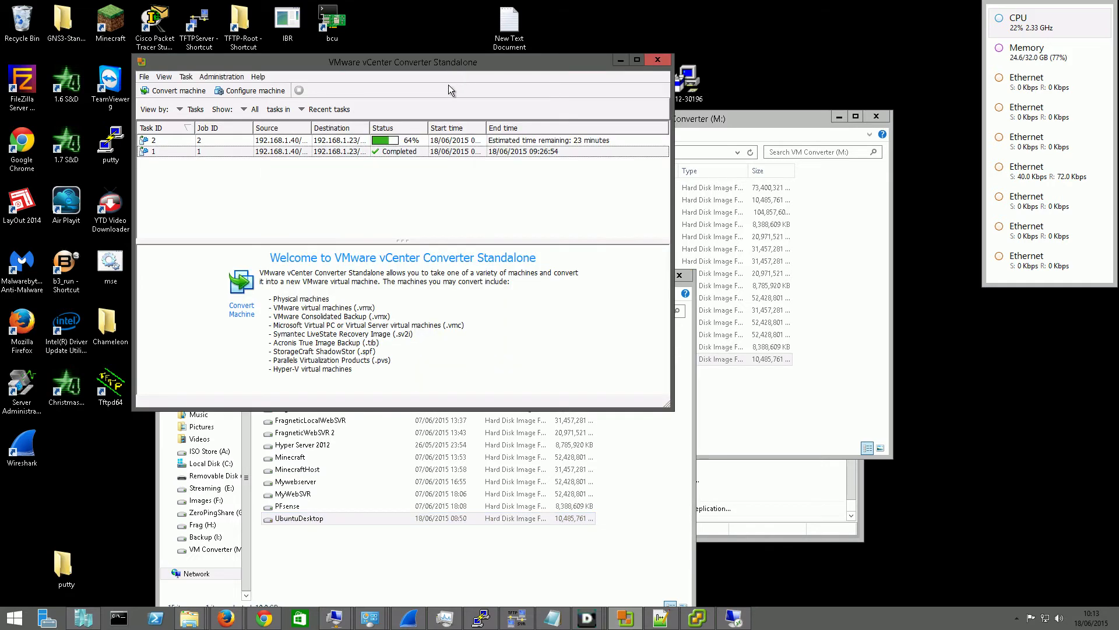
pyautogui.moveTo(390, 62); pyautogui.dragTo(474, 62)
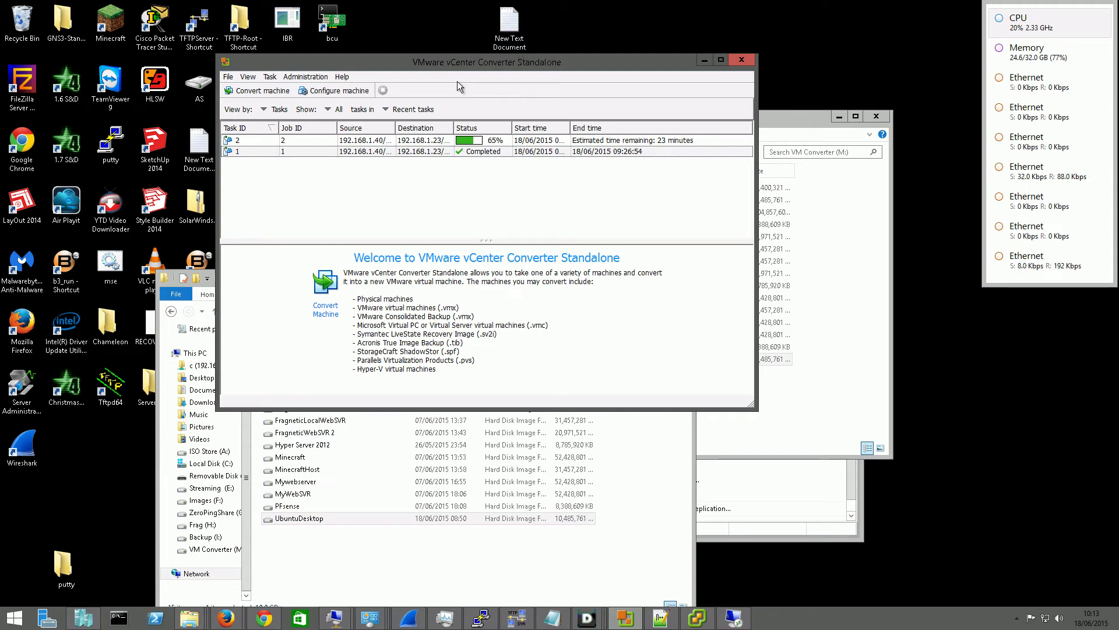
# Start a conversion from Hyper-V server 192.168.1.21 with administrator credentials, ignoring the certificate warning
pyautogui.click(264, 93)
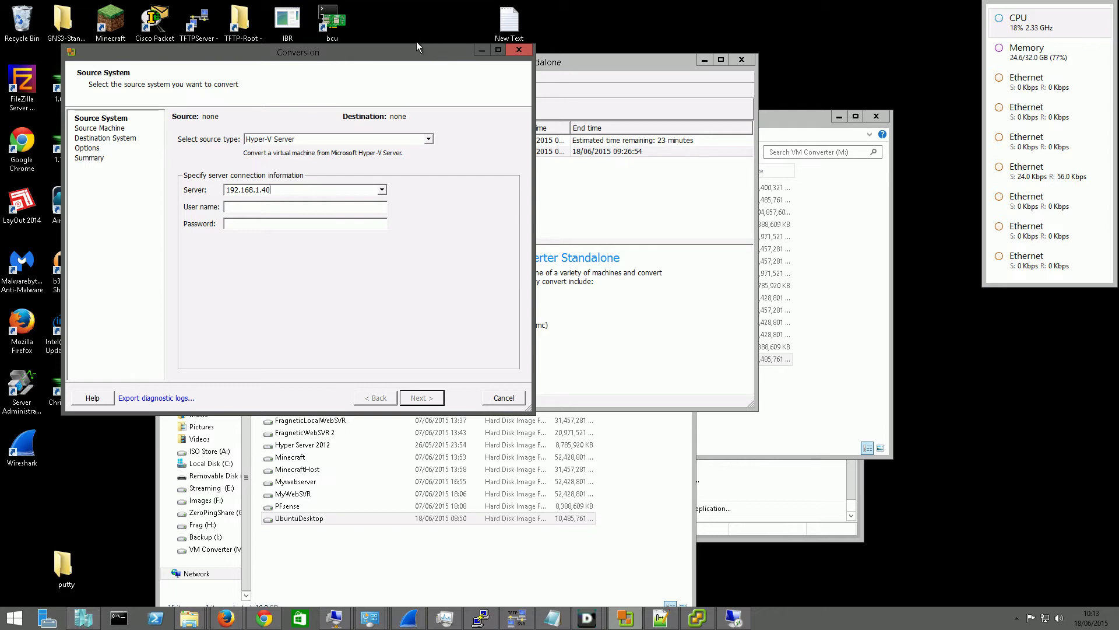
pyautogui.moveTo(416, 52); pyautogui.dragTo(618, 109)
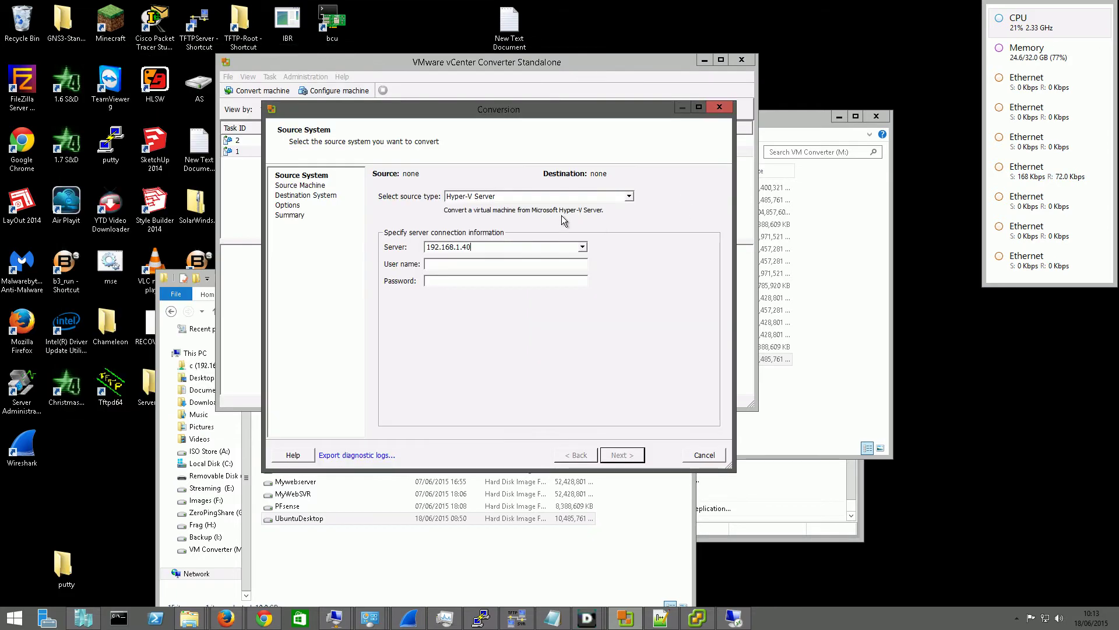
pyautogui.click(506, 249)
pyautogui.press('BackSpace')
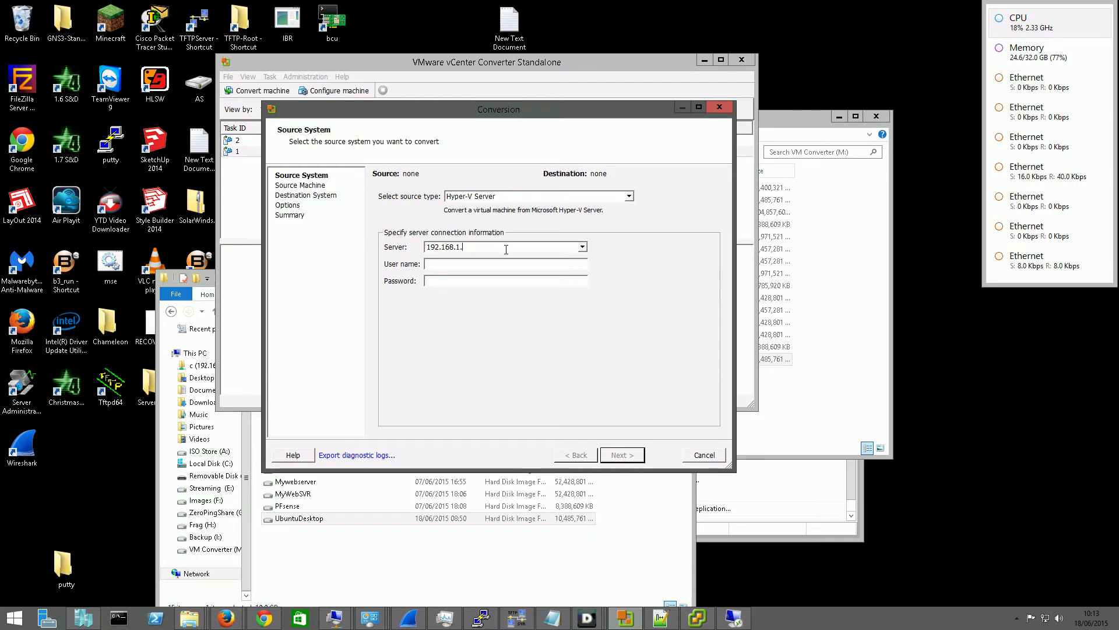
pyautogui.write('21')
pyautogui.press('Tab')
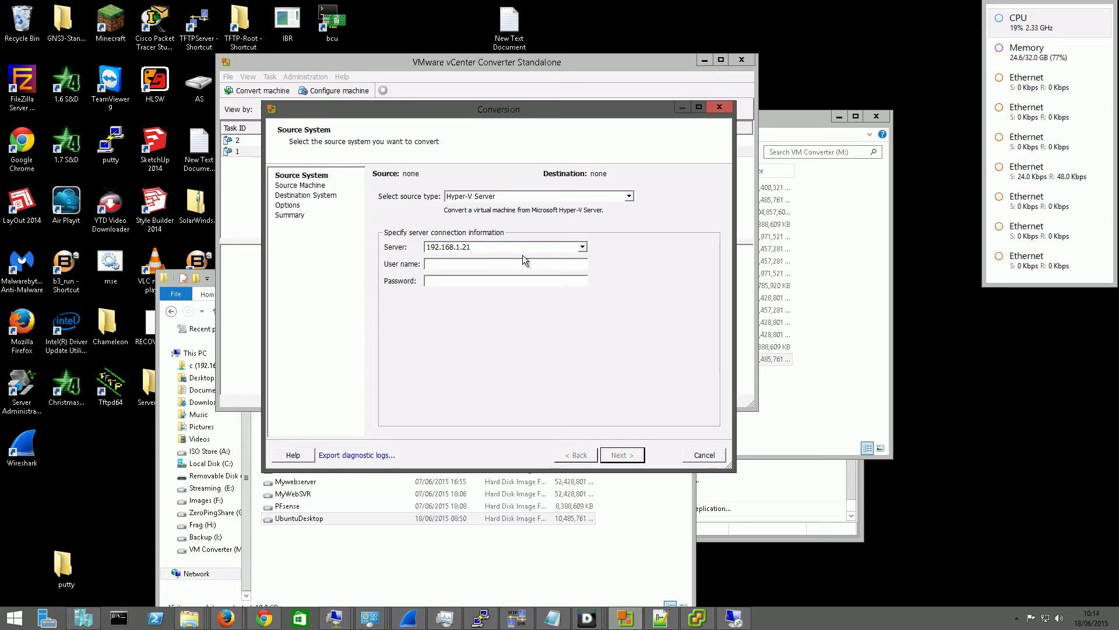
pyautogui.write('Admin')
pyautogui.write('istrato')
pyautogui.write('**********')
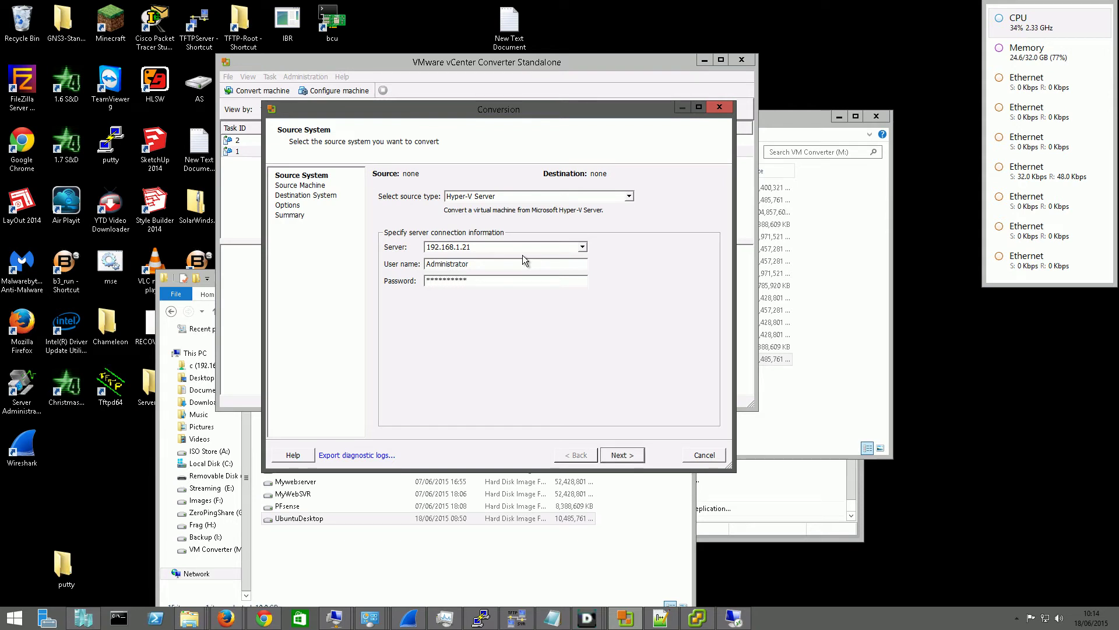
pyautogui.press('Return')
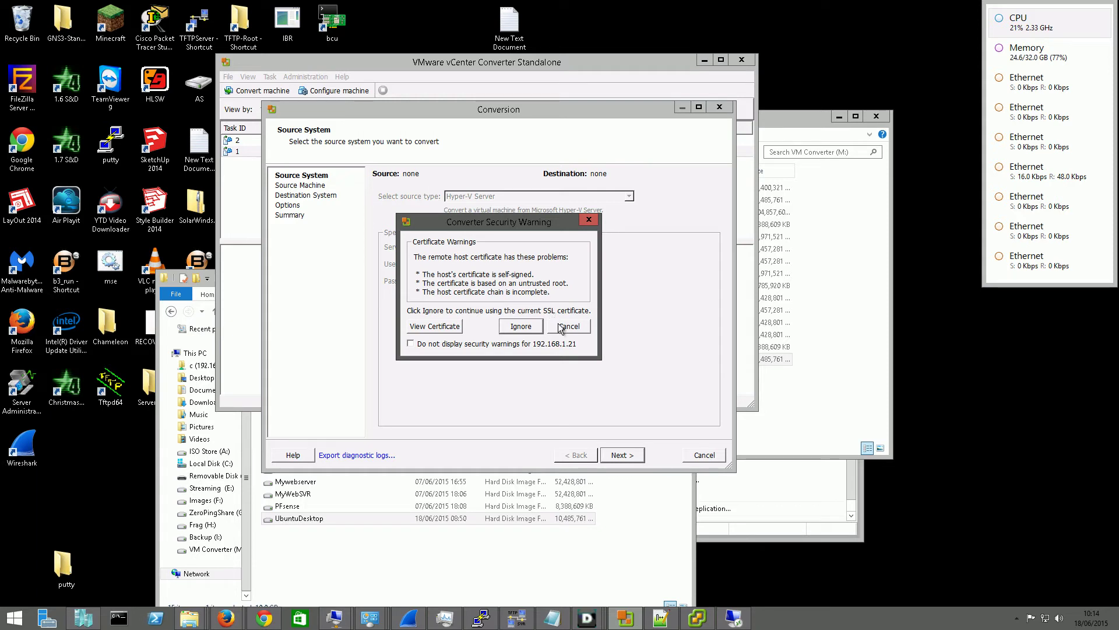
pyautogui.click(521, 327)
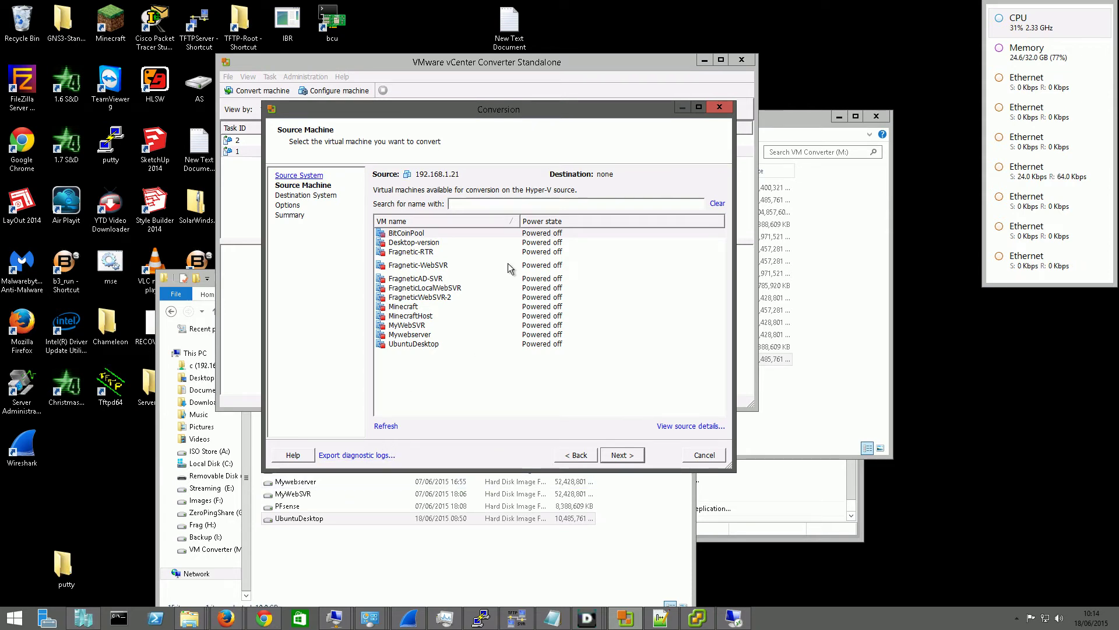
pyautogui.moveTo(461, 114); pyautogui.dragTo(566, 162)
# Cancel the current conversion wizard and confirm
pyautogui.click(807, 503)
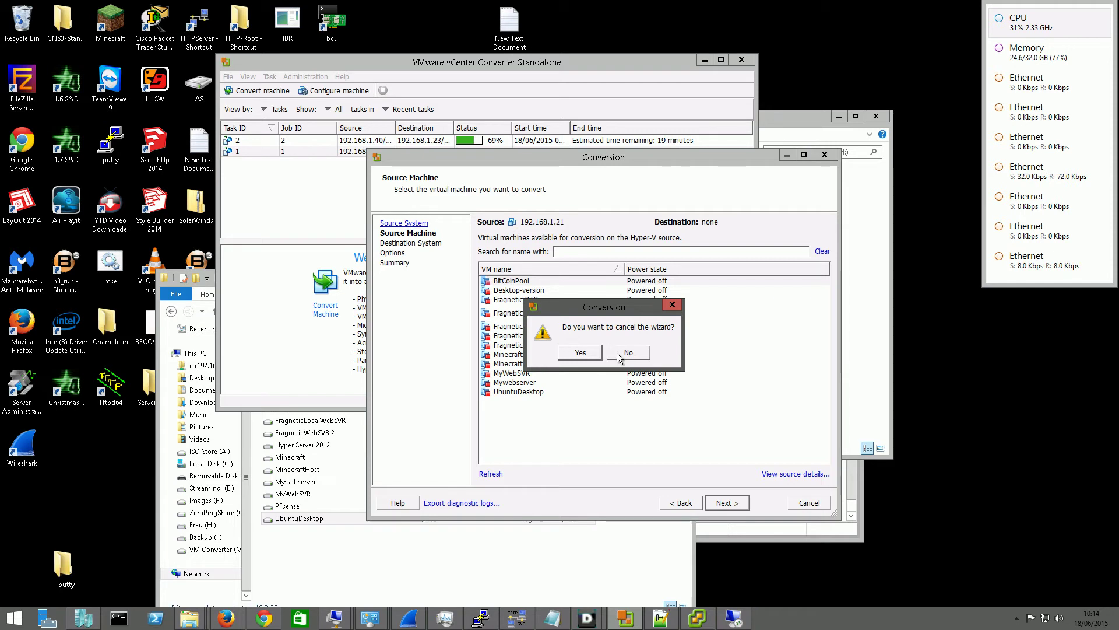
pyautogui.moveTo(729, 626)
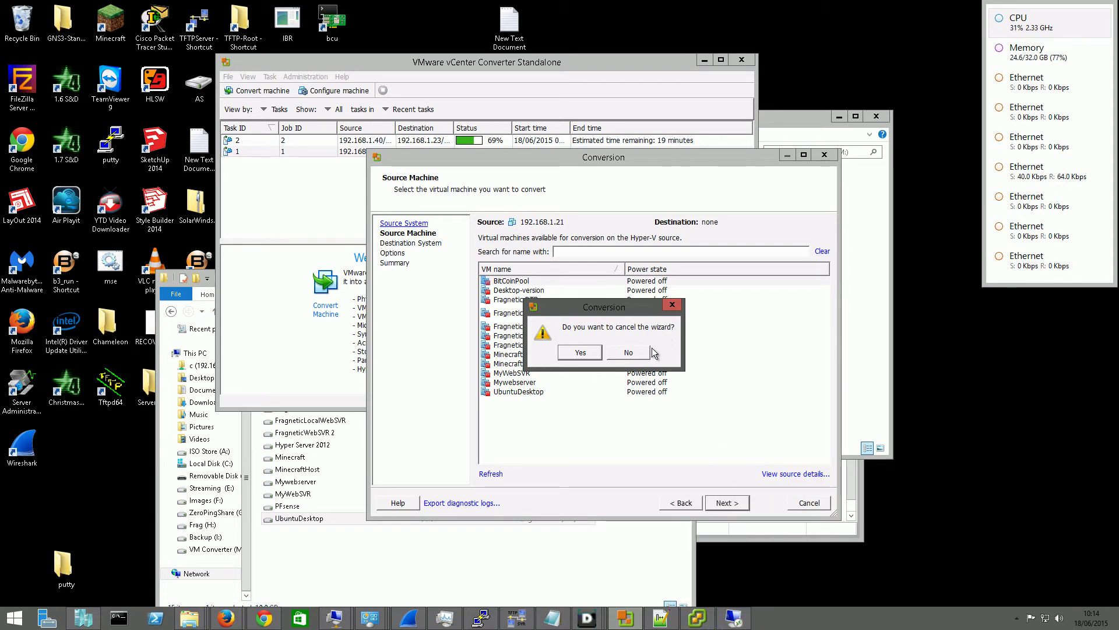
pyautogui.click(580, 352)
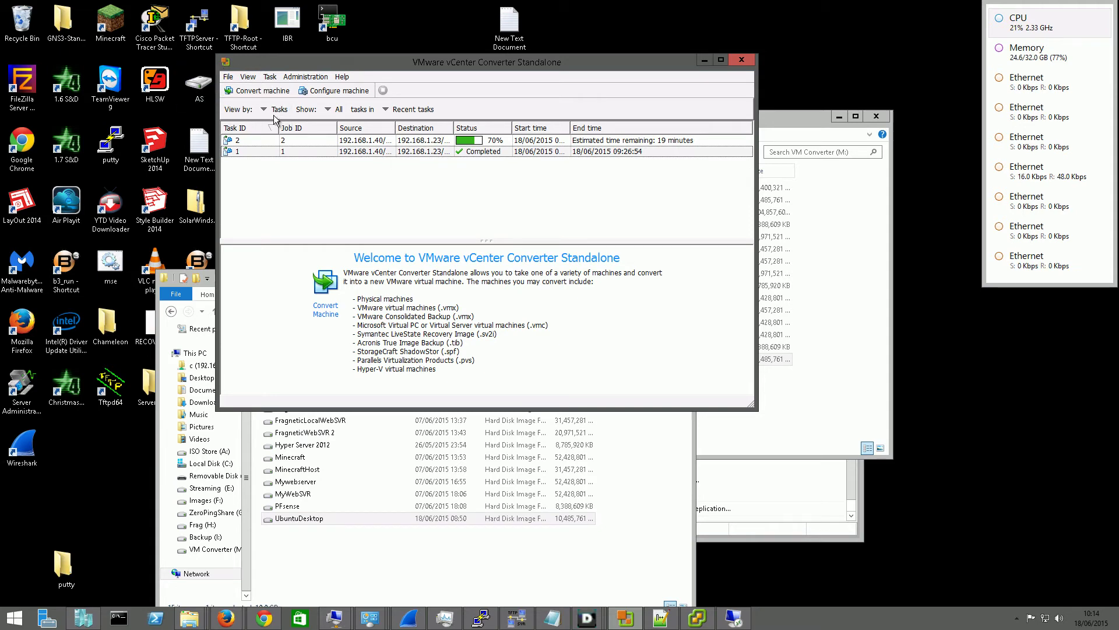
# Start a new conversion from server 192.168.1.40 with administrator credentials, ignoring the certificate warning
pyautogui.click(257, 91)
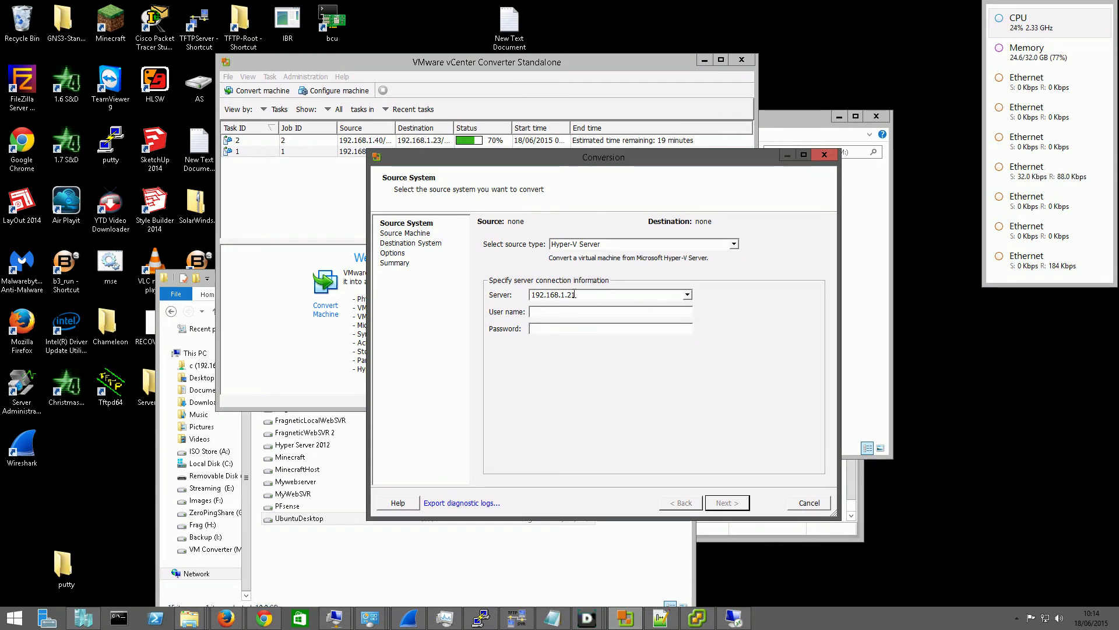
pyautogui.moveTo(575, 295); pyautogui.dragTo(568, 293)
pyautogui.write('Administrat')
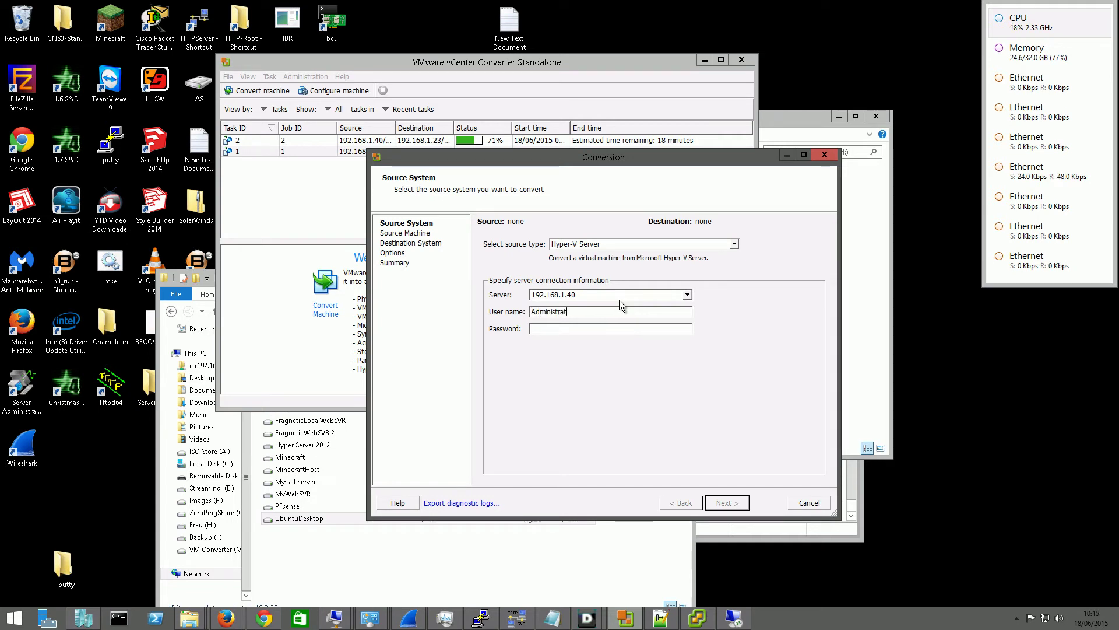
pyautogui.write('or***********')
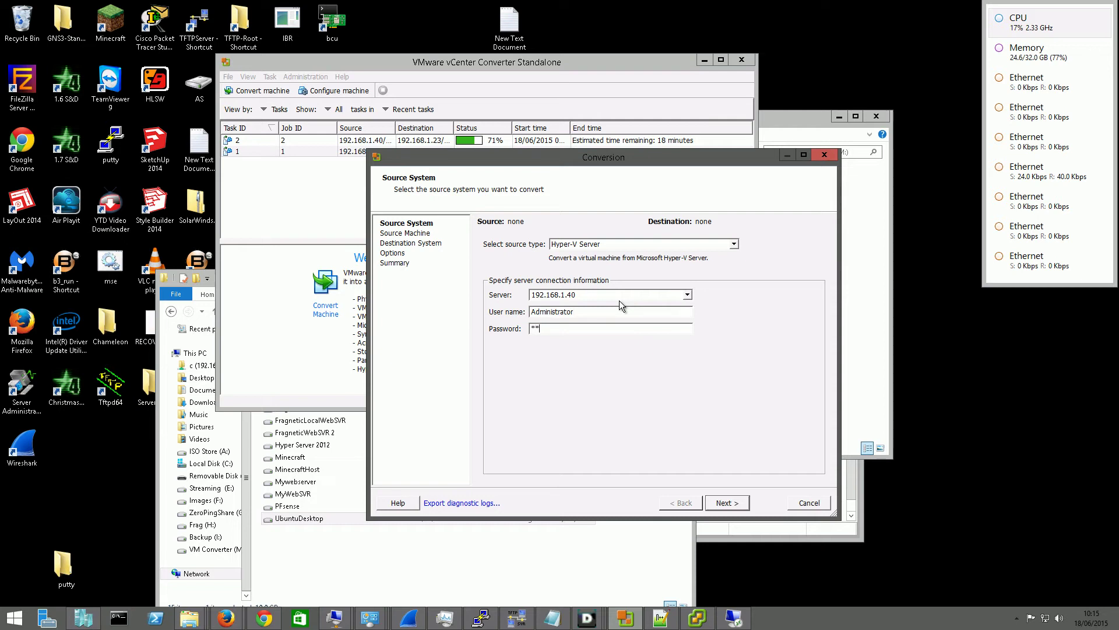
pyautogui.press('Return')
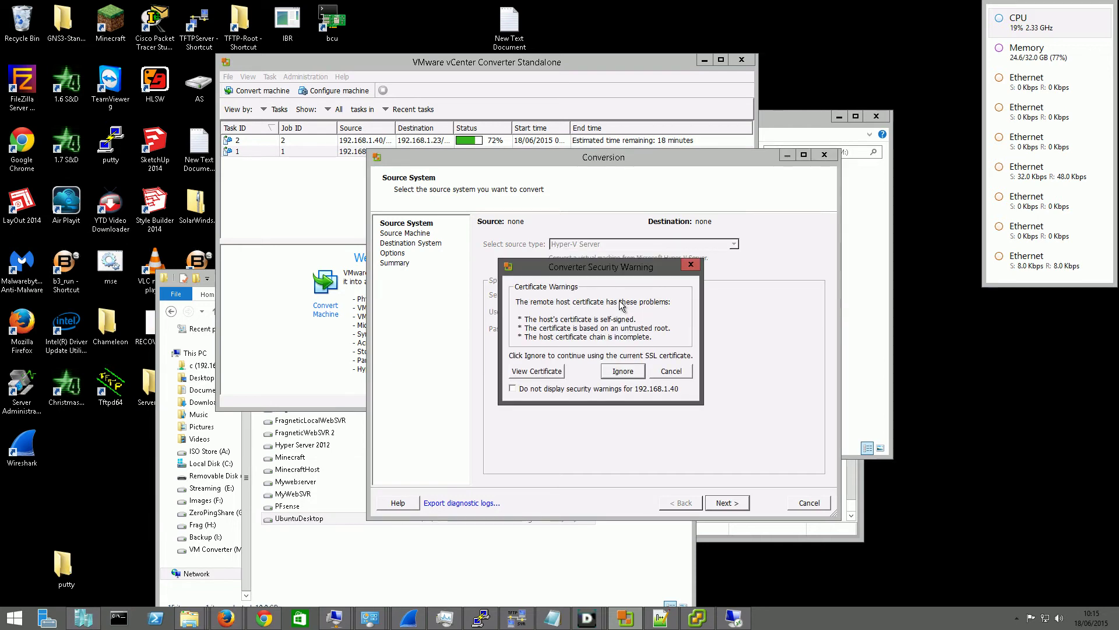
pyautogui.click(621, 371)
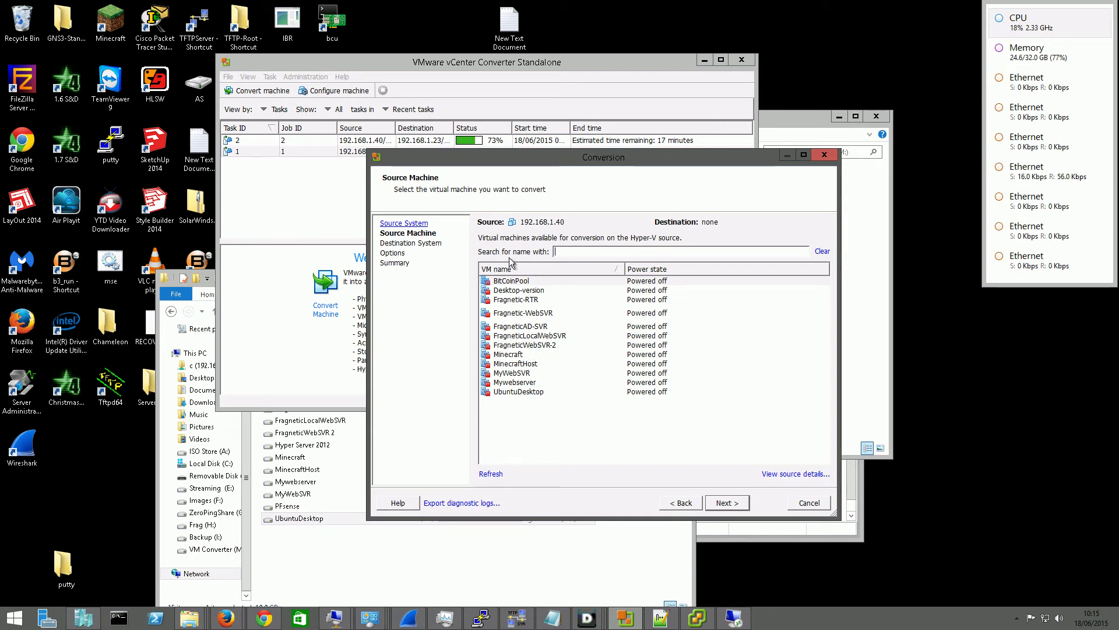
# Select UbuntuDesktop as the source VM and keep VMware Infrastructure virtual machine as destination
pyautogui.click(522, 391)
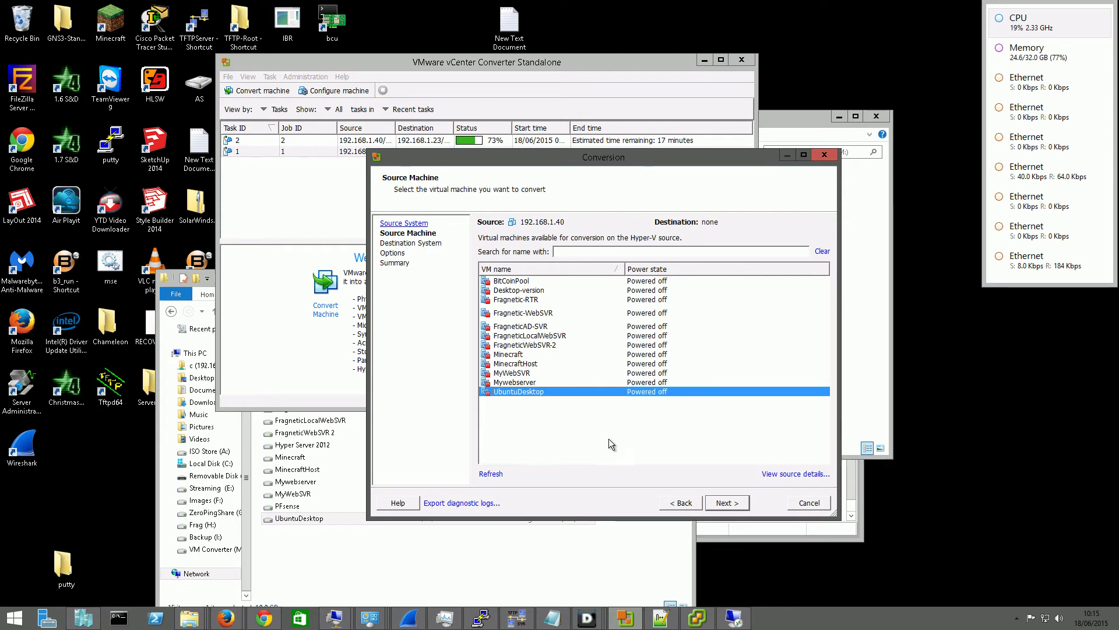
pyautogui.click(714, 502)
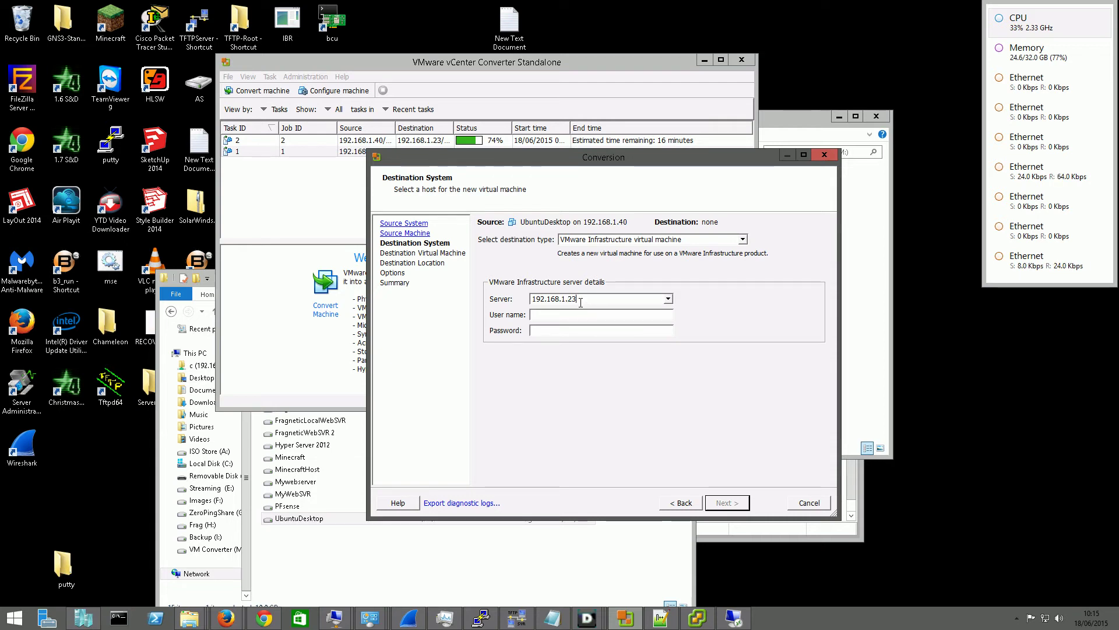
pyautogui.click(659, 243)
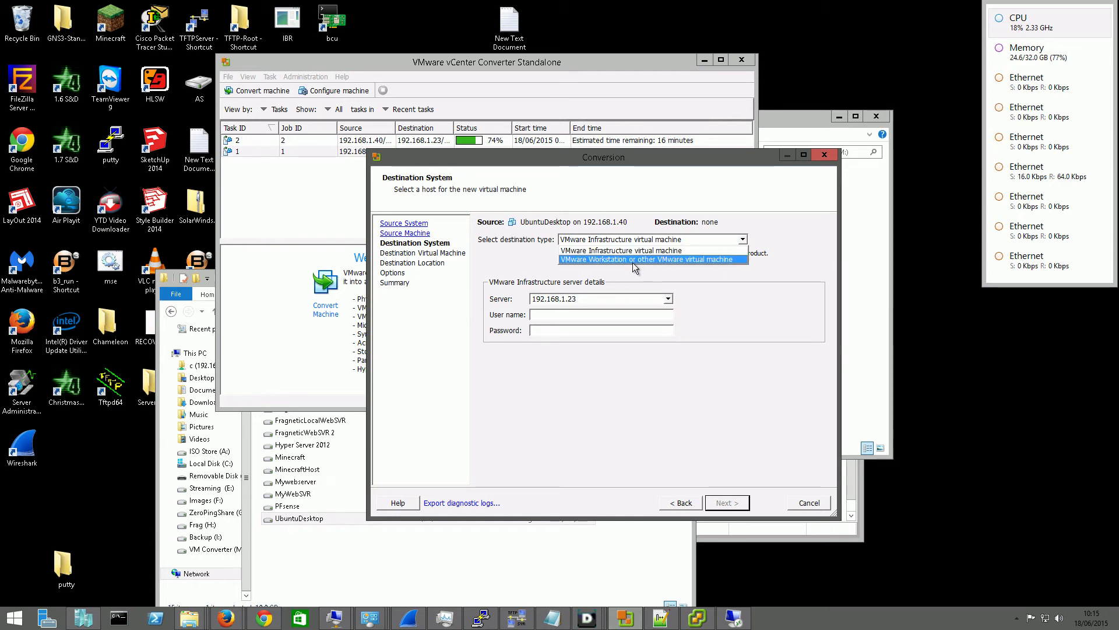
pyautogui.click(657, 251)
# Connect to ESXi host 192.168.1.23 with its admin credentials, ignoring the certificate warning
pyautogui.click(569, 319)
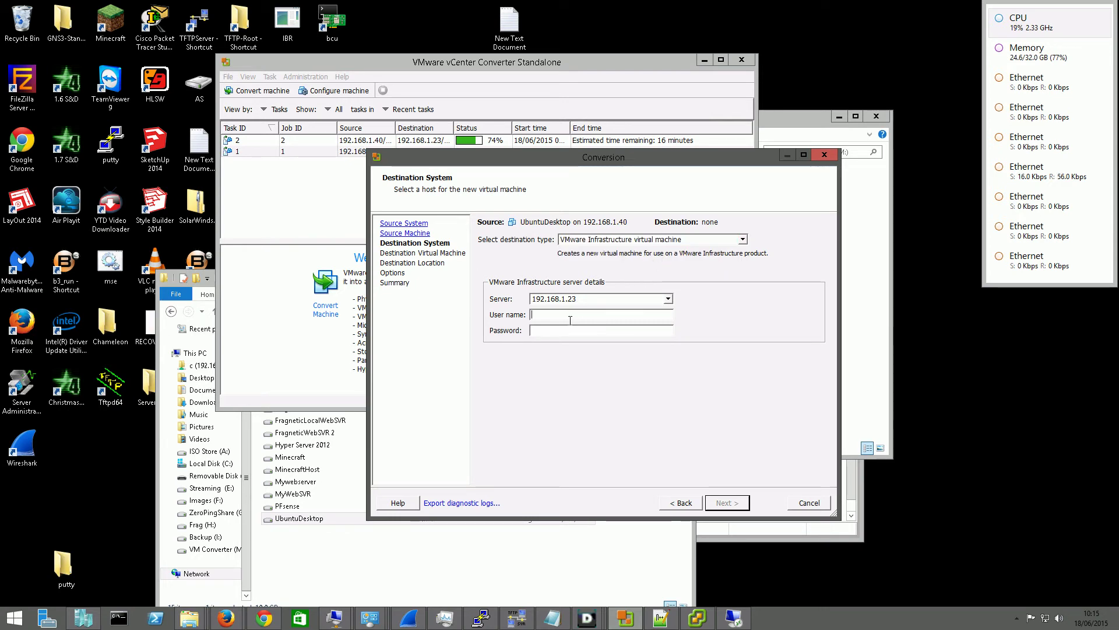
pyautogui.write('ro')
pyautogui.write('**')
pyautogui.write('**')
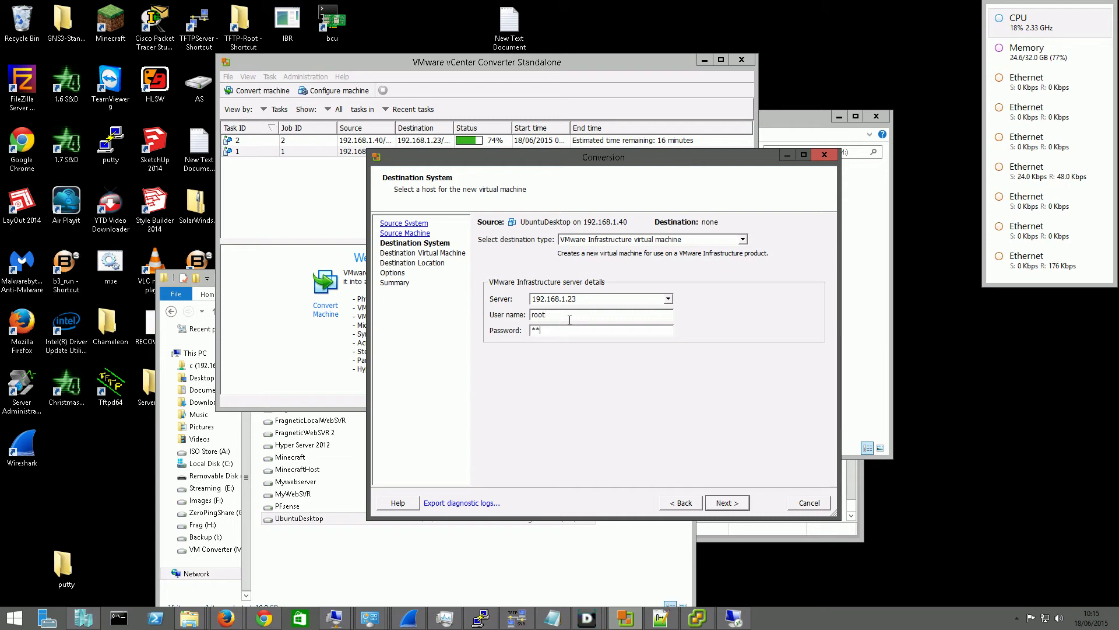
pyautogui.press('BackSpace')
pyautogui.press('BackSpace')
pyautogui.write('*******')
pyautogui.click(728, 504)
pyautogui.click(651, 375)
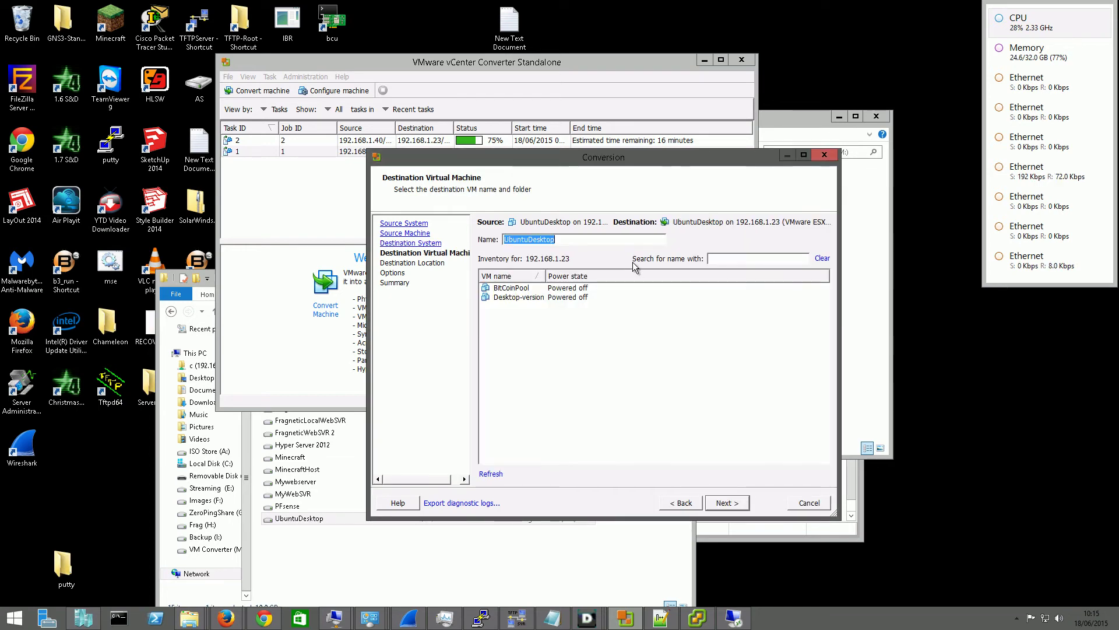
# Keep the UbuntuDesktop name, default datastore and default options, then submit the conversion job
pyautogui.click(738, 507)
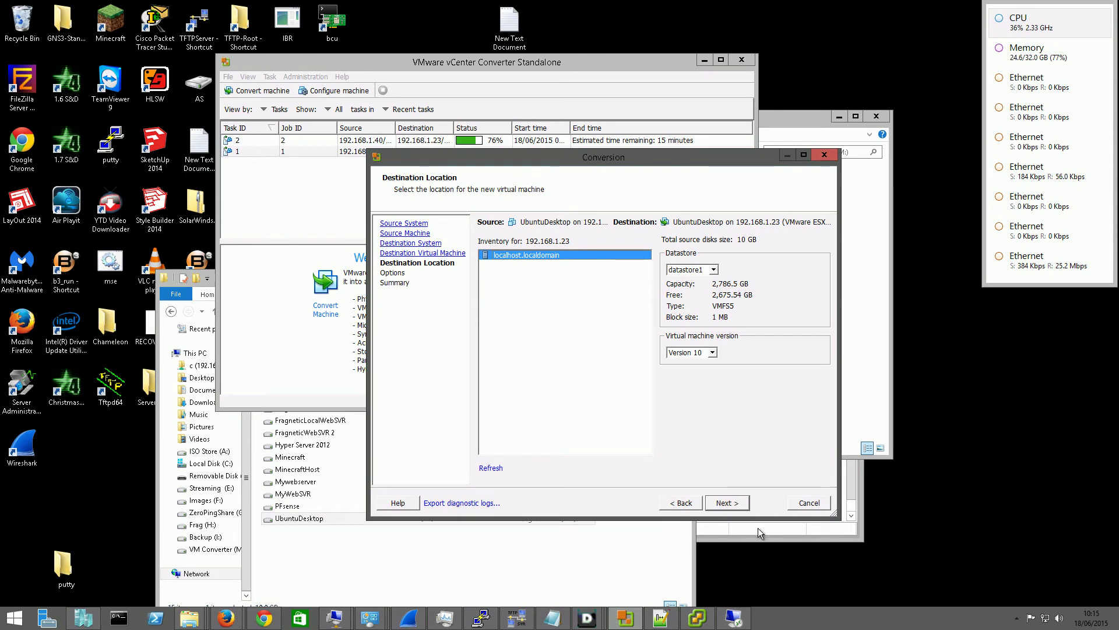
pyautogui.click(738, 507)
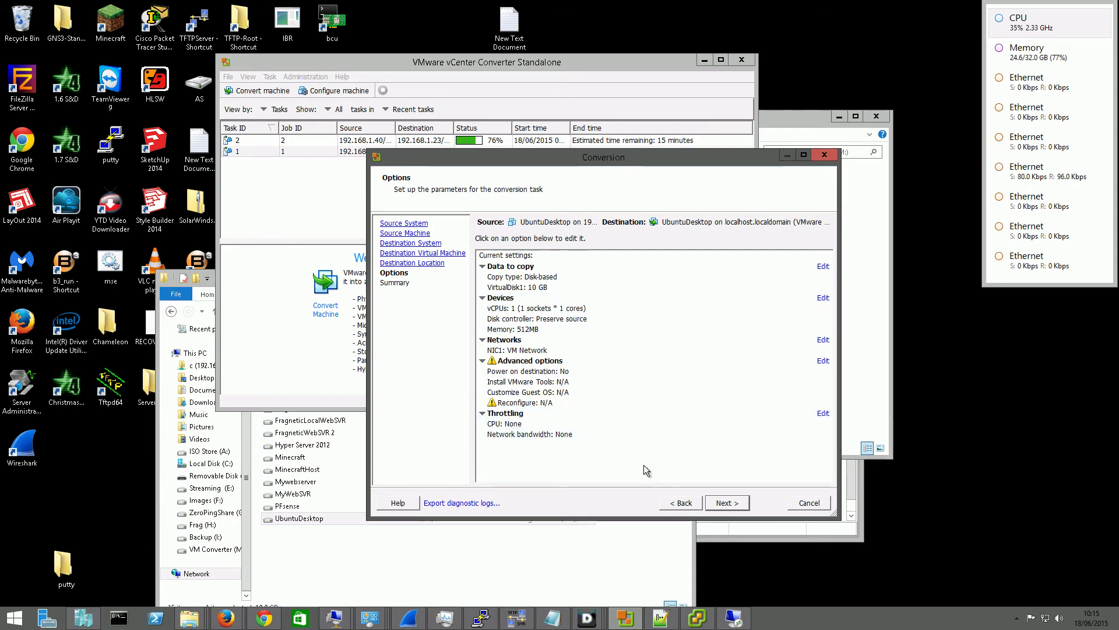
pyautogui.click(735, 505)
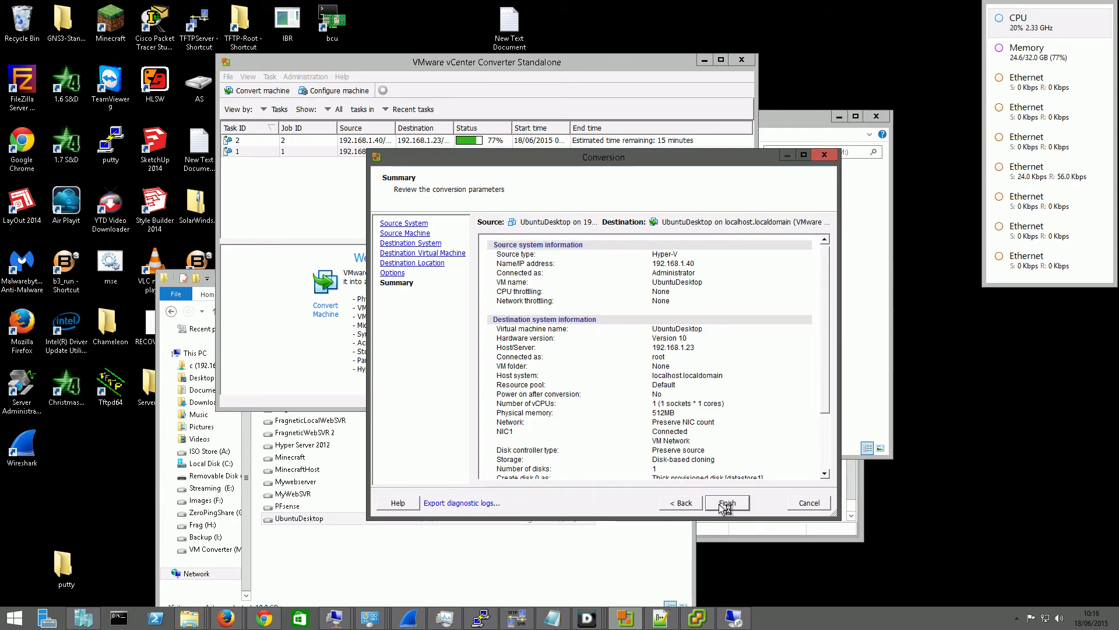
pyautogui.click(724, 503)
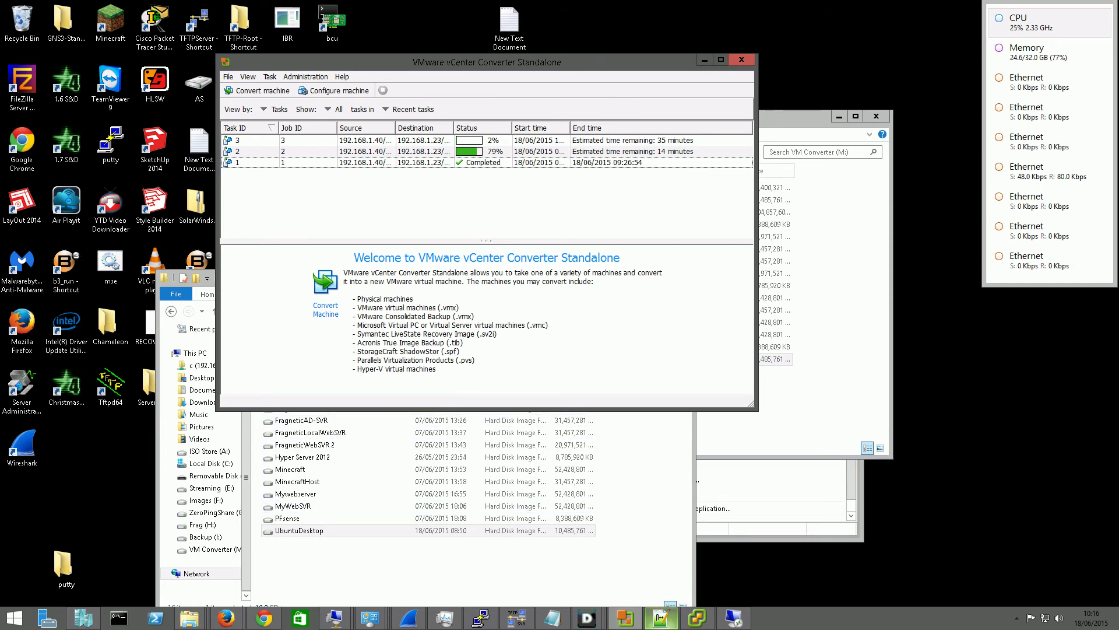
# Bring vSphere Client forward, reposition it, and view the Desktop-version and UbuntuDesktop VMs
pyautogui.click(705, 624)
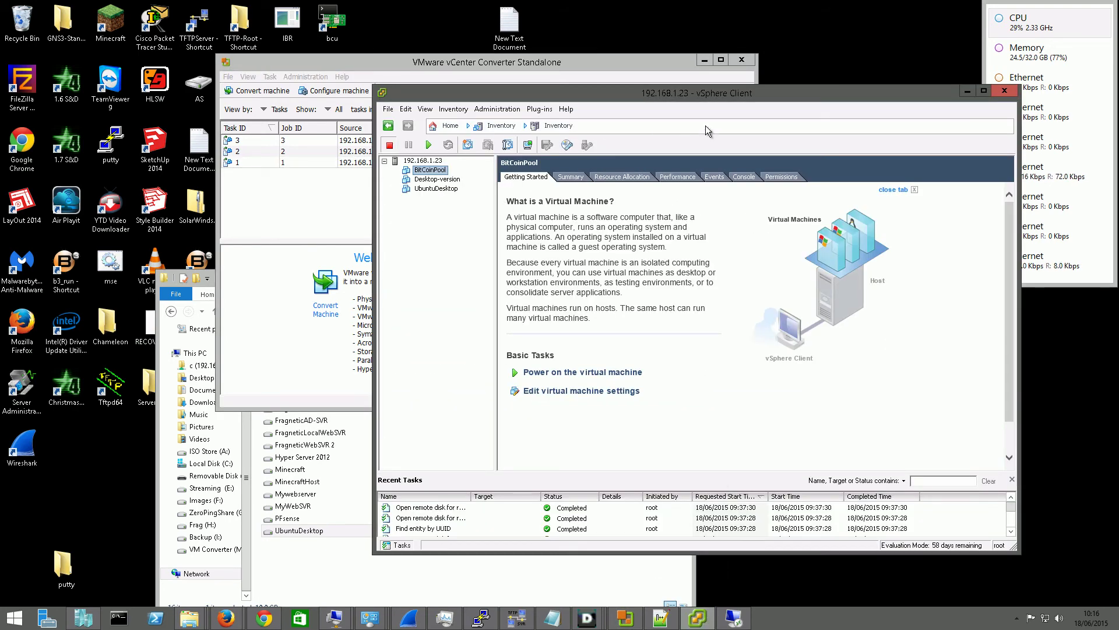
pyautogui.moveTo(694, 97); pyautogui.dragTo(657, 121)
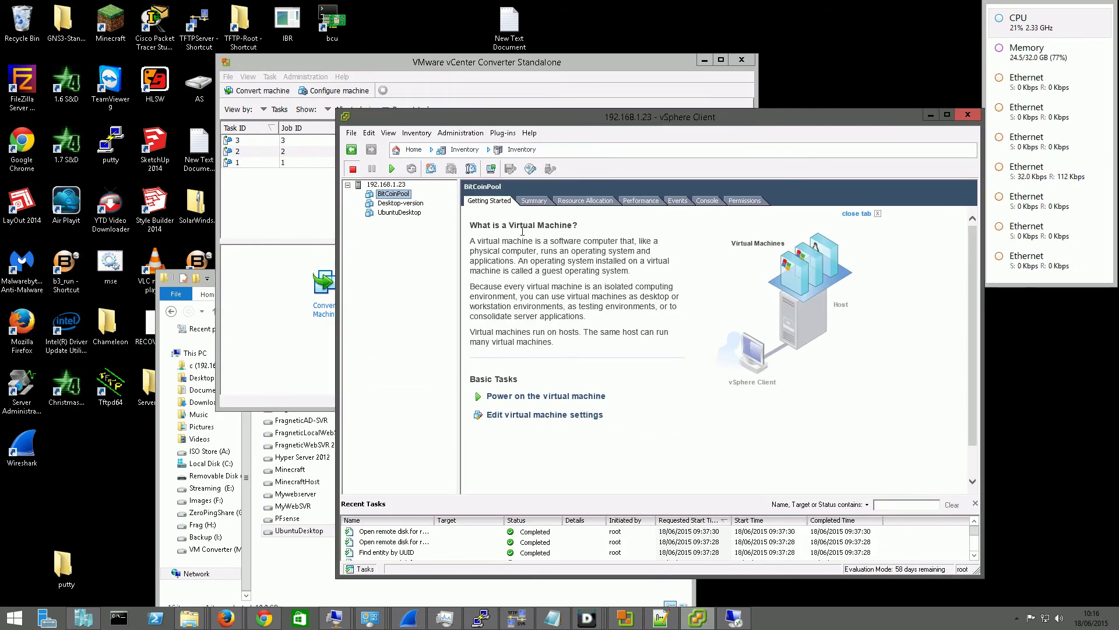
pyautogui.click(404, 207)
pyautogui.click(410, 213)
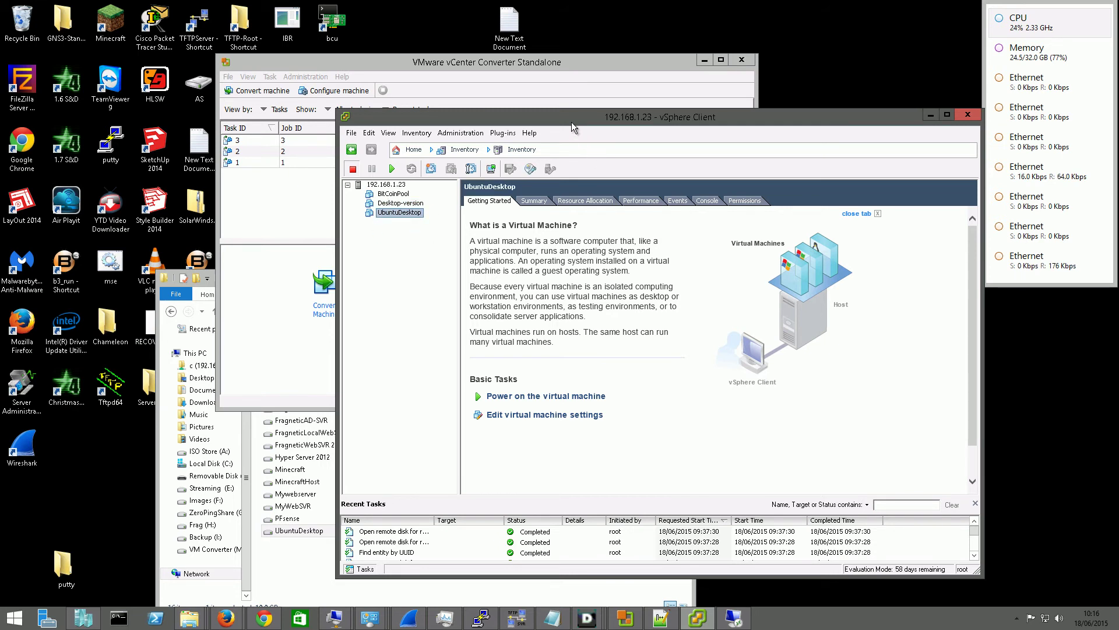
pyautogui.moveTo(571, 127); pyautogui.dragTo(624, 69)
# Show the real-time Network performance chart for ESXi host 192.168.1.23
pyautogui.click(415, 262)
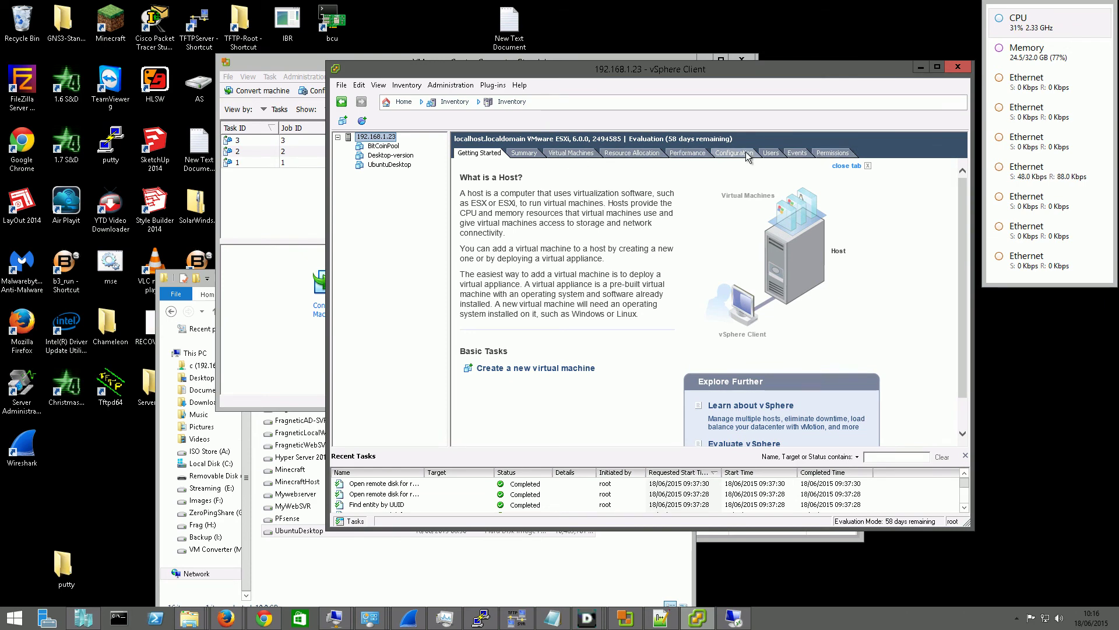
pyautogui.click(701, 153)
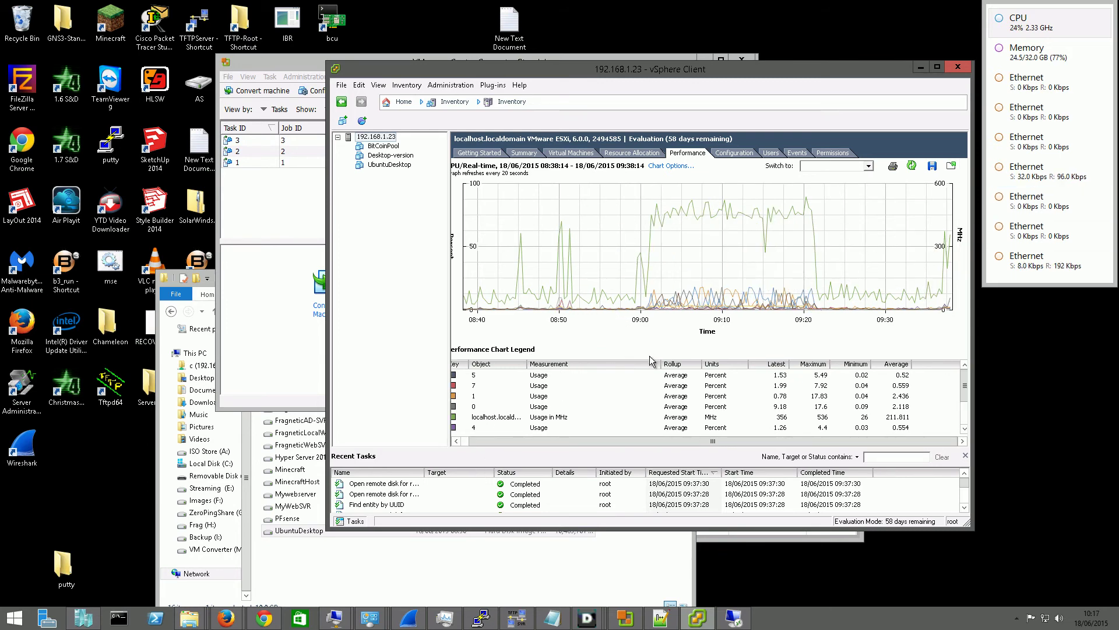
pyautogui.click(847, 166)
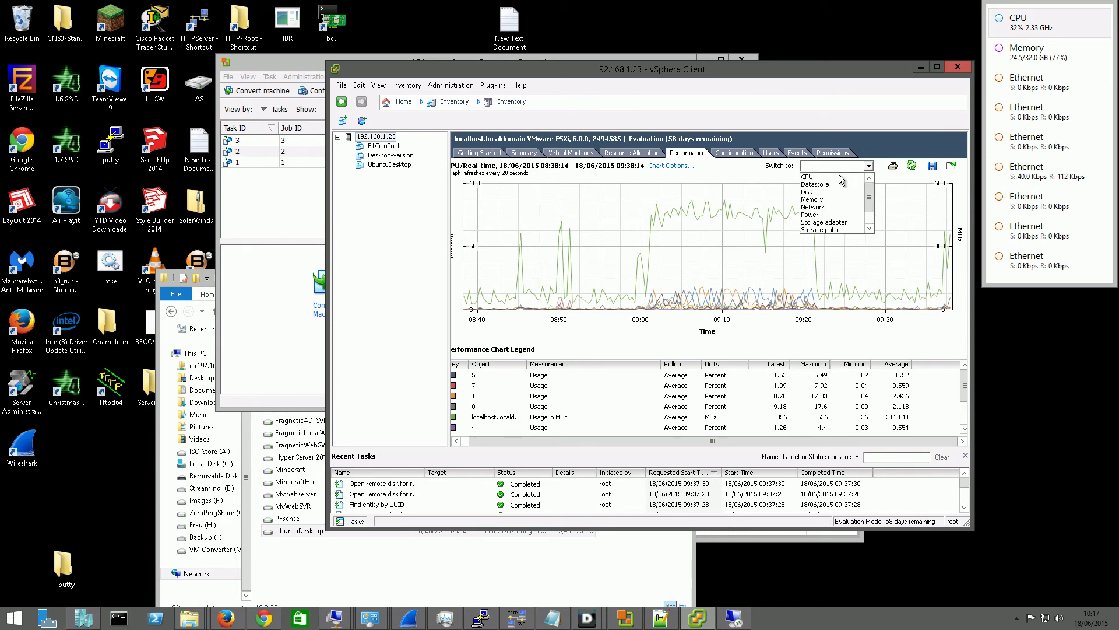
pyautogui.click(838, 207)
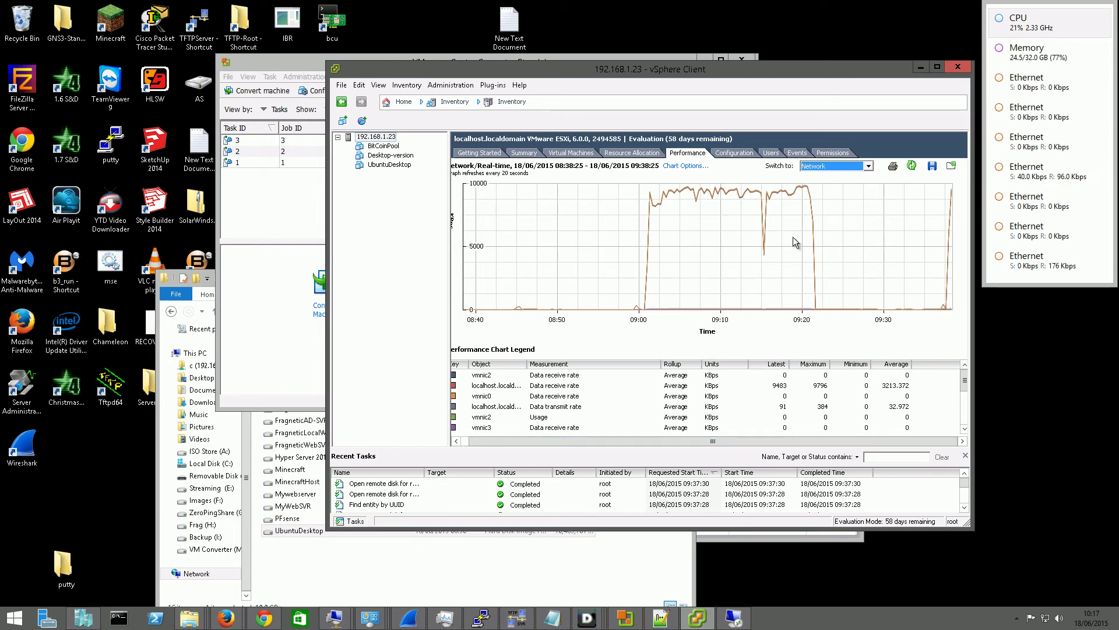
pyautogui.moveTo(676, 219)
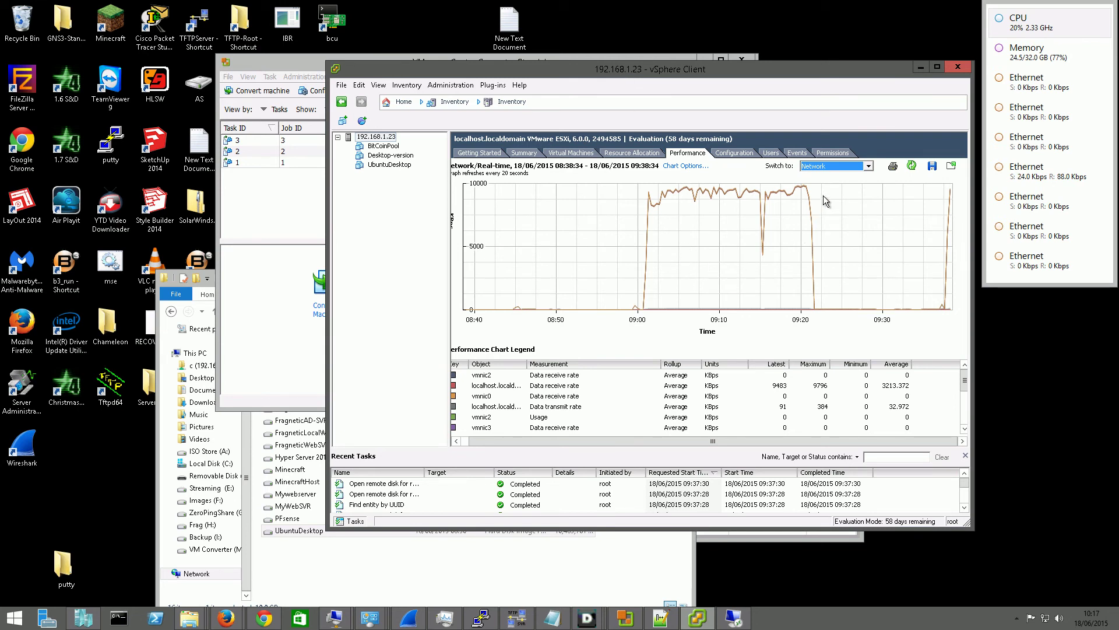
pyautogui.moveTo(766, 197)
pyautogui.click(314, 67)
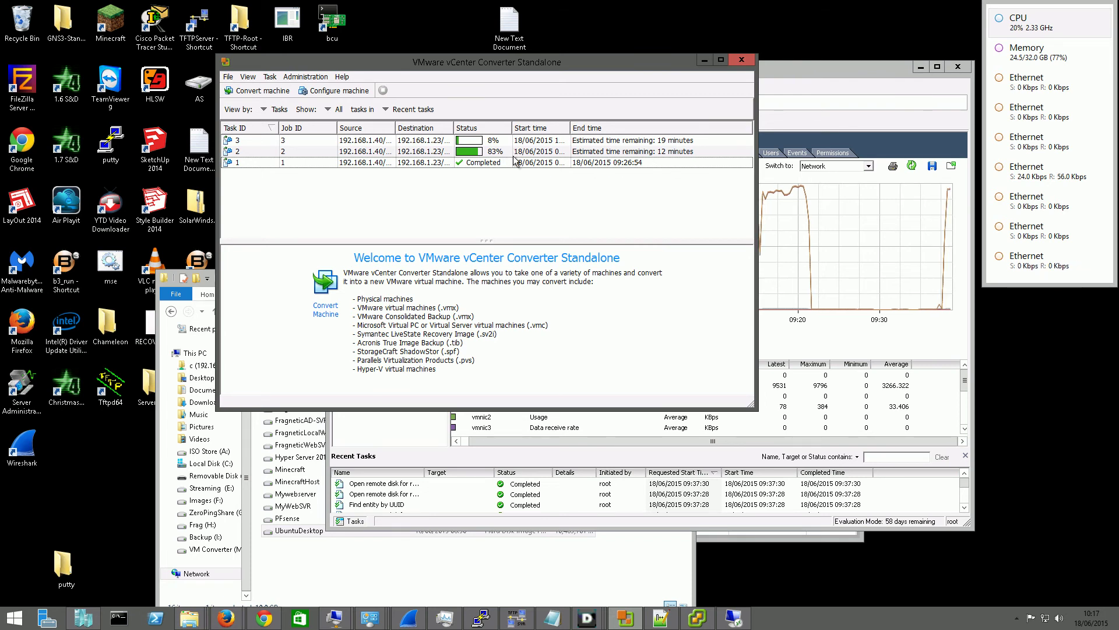
pyautogui.click(790, 73)
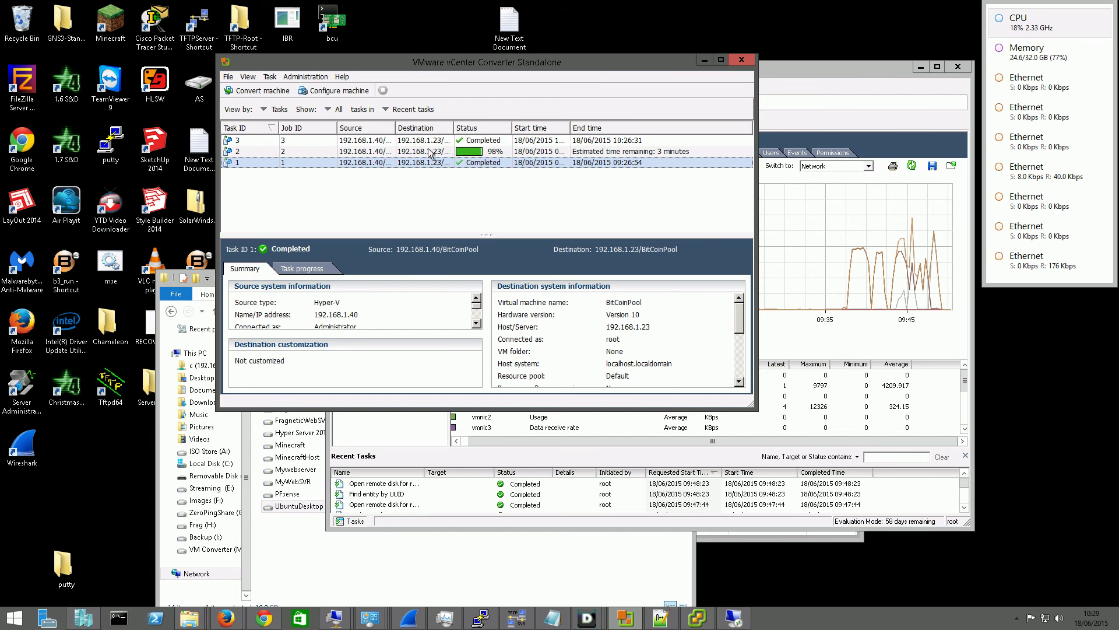
pyautogui.click(774, 75)
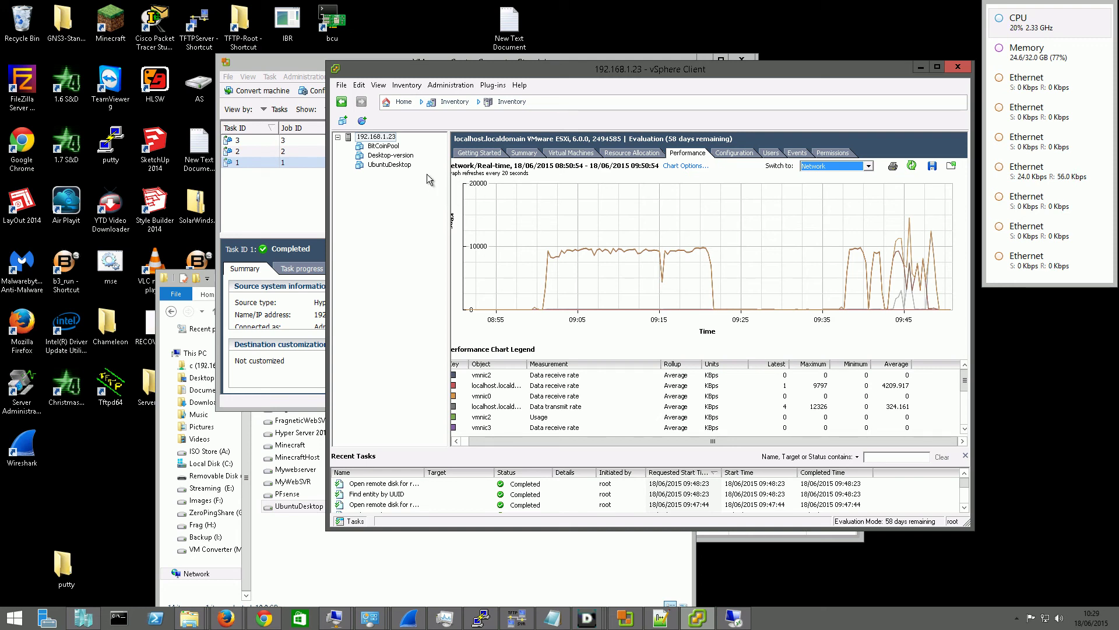
# Power on the converted UbuntuDesktop VM and open its console over vSphere Client
pyautogui.click(393, 165)
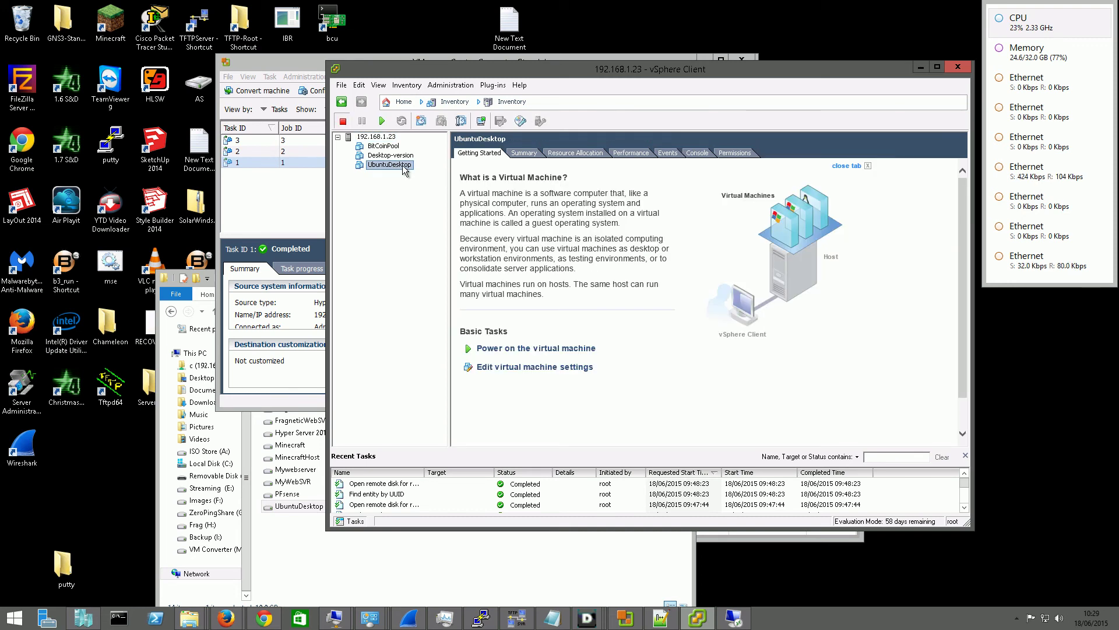
pyautogui.click(382, 121)
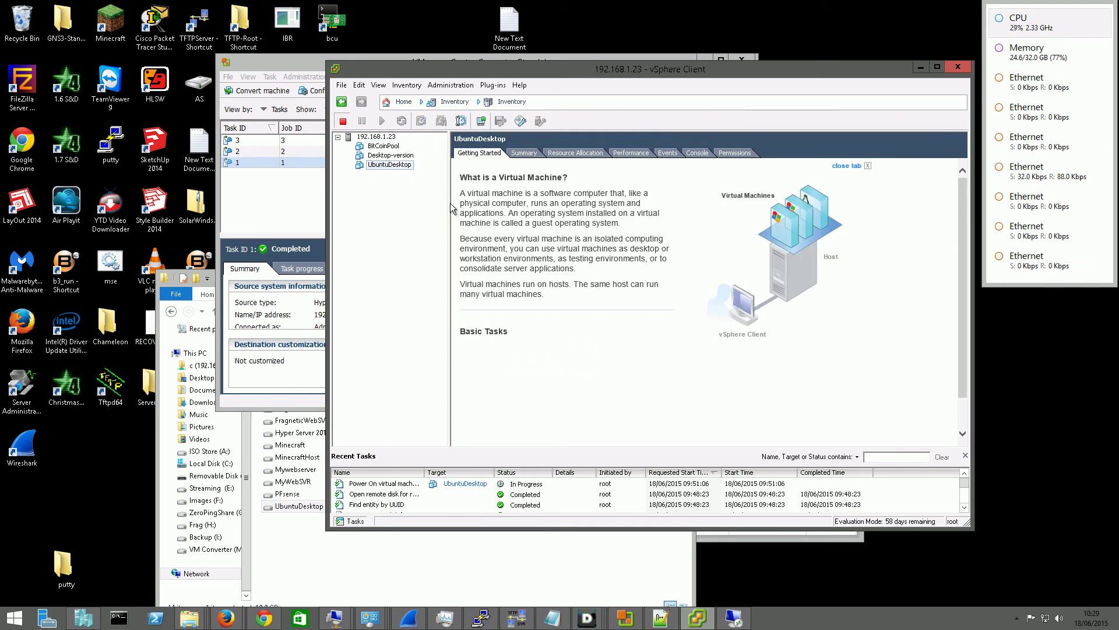
pyautogui.click(481, 122)
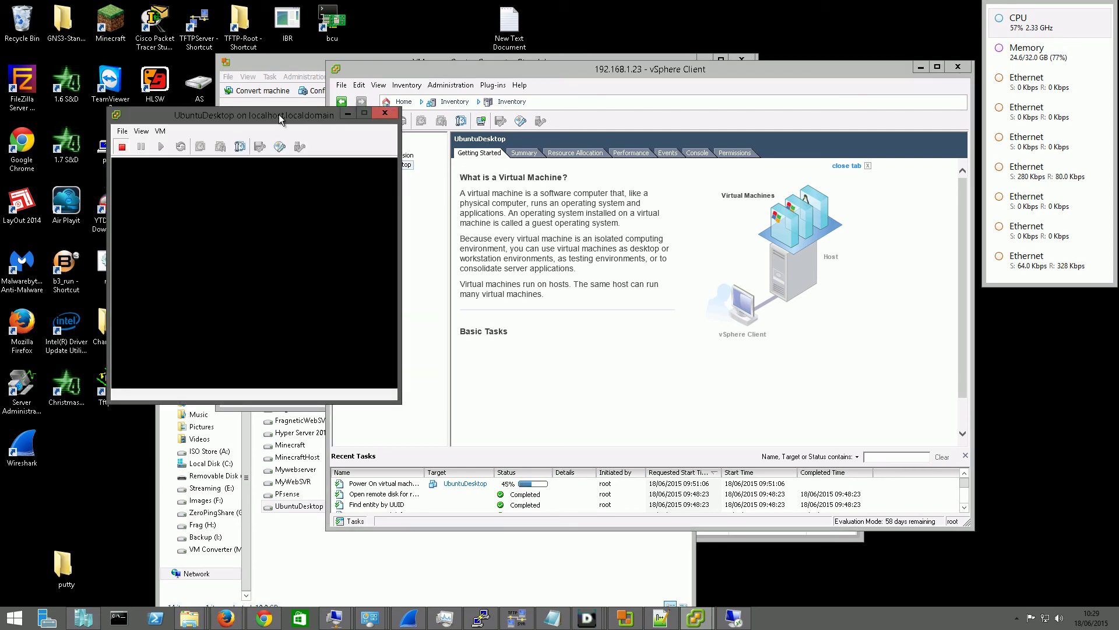
pyautogui.moveTo(278, 114); pyautogui.dragTo(787, 175)
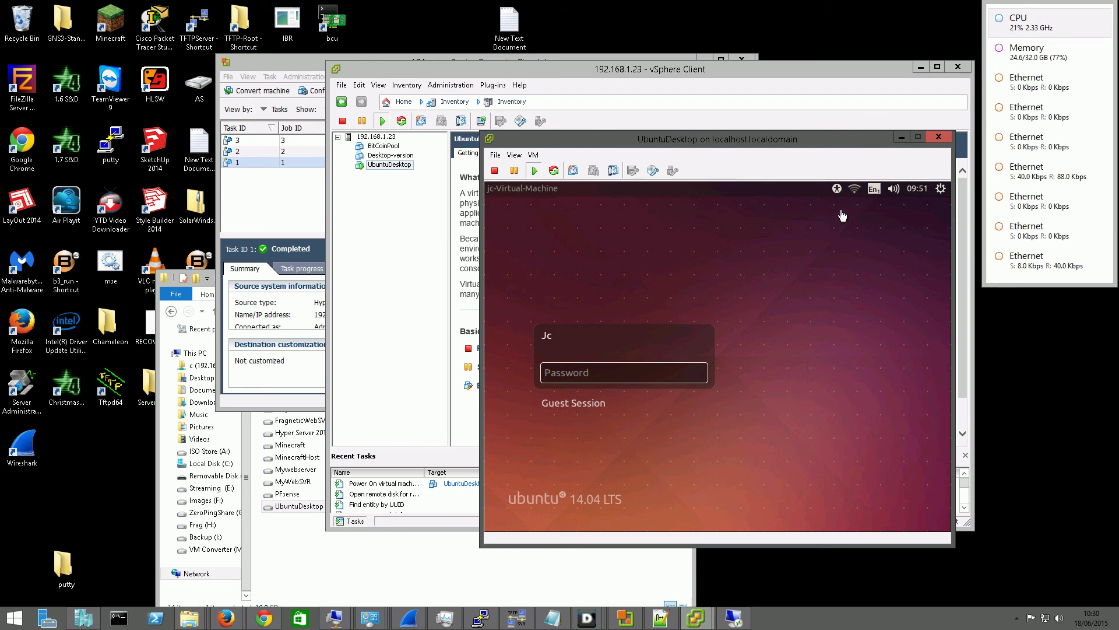
# Shut down Ubuntu from the login screen's power menu and close the UbuntuDesktop console
pyautogui.click(942, 191)
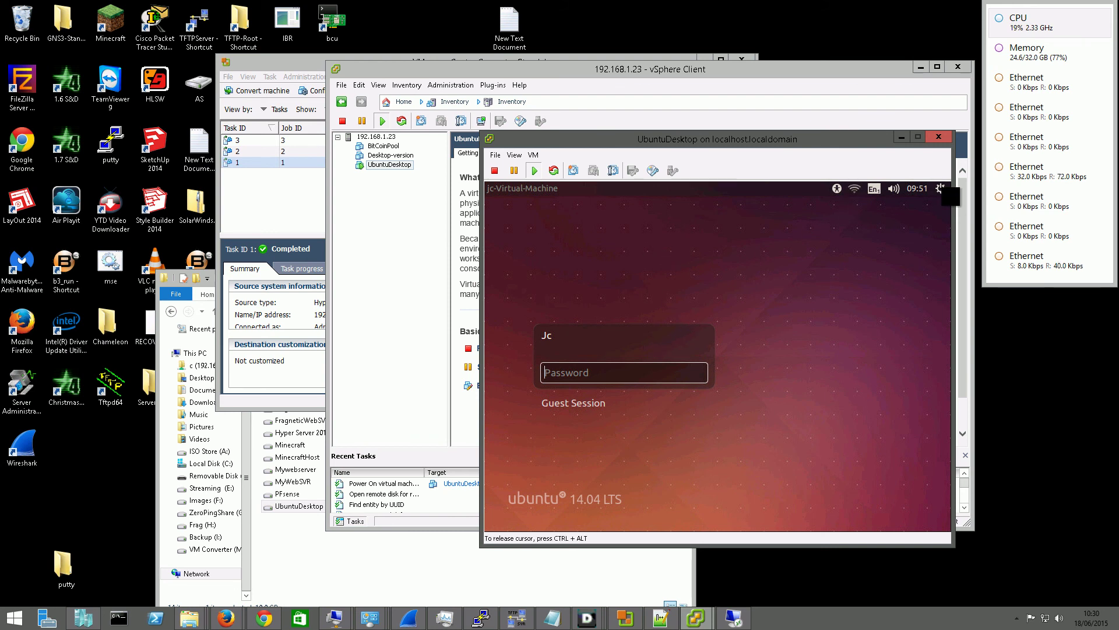
pyautogui.click(942, 188)
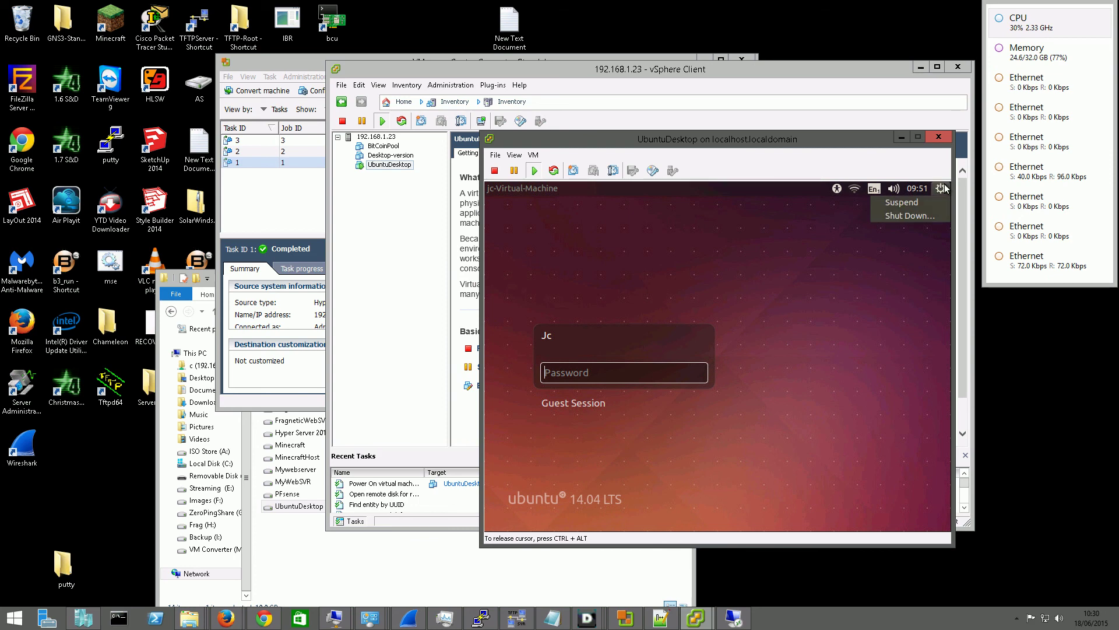
pyautogui.click(913, 217)
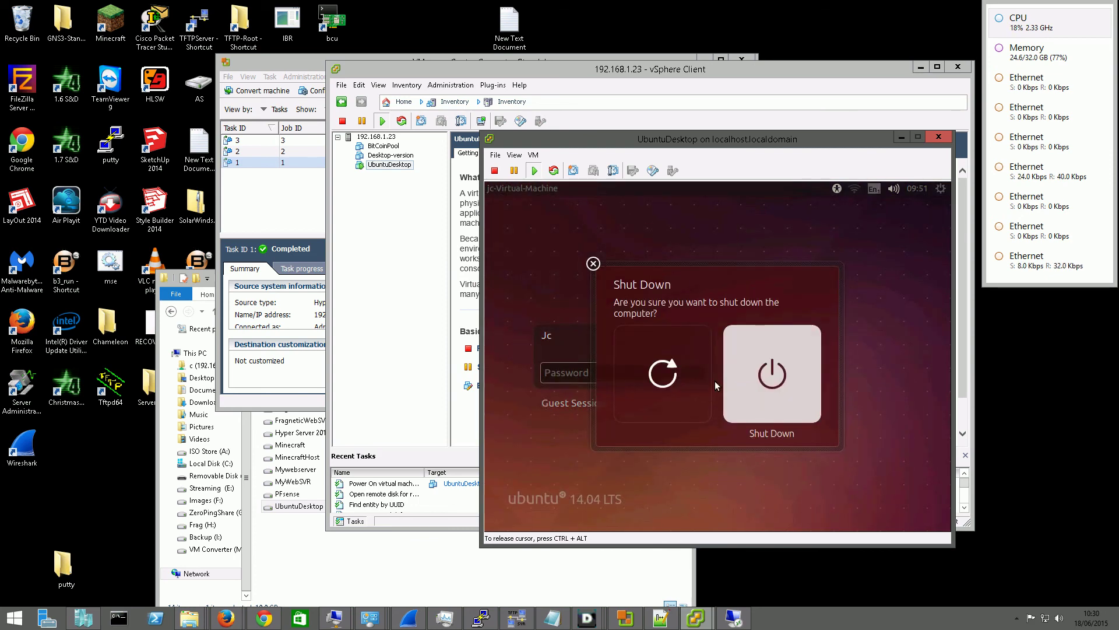
pyautogui.click(784, 386)
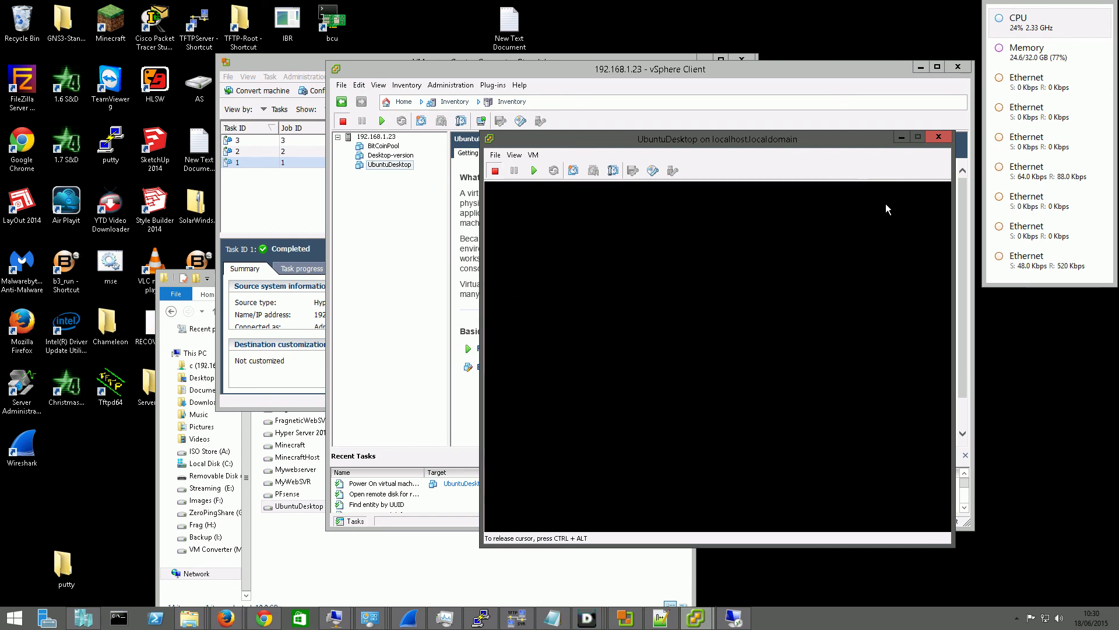
pyautogui.click(936, 139)
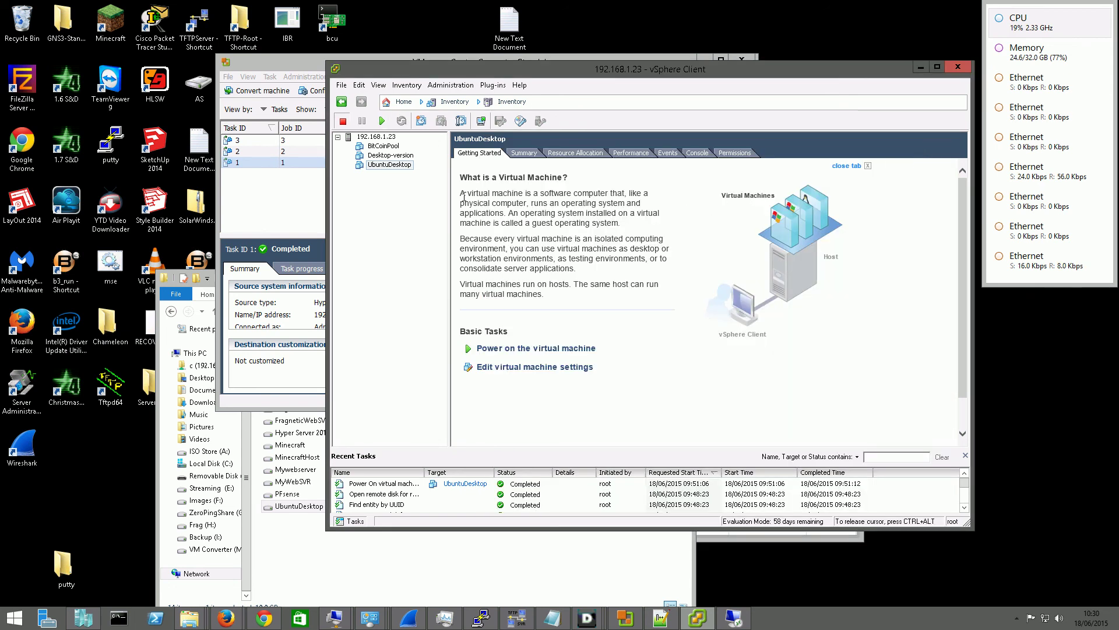